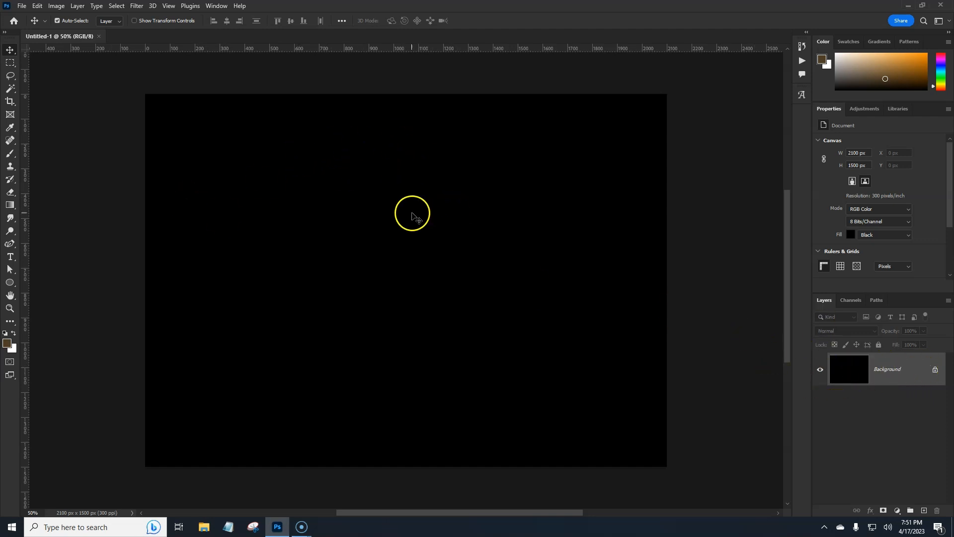
Place the Monster Truck 02, Monster Truck 03 and Monster Truck 06 images into the document as embedded objects
click(22, 6)
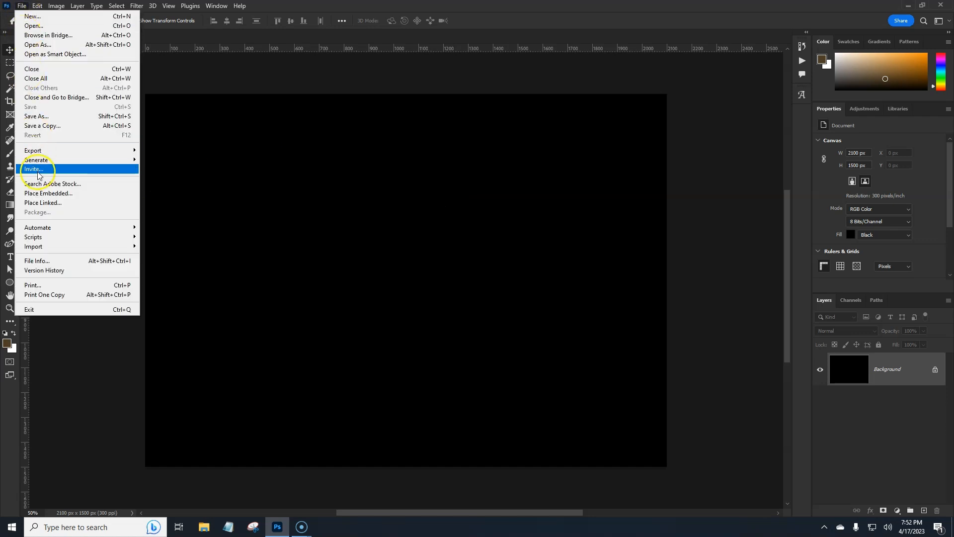
click(40, 194)
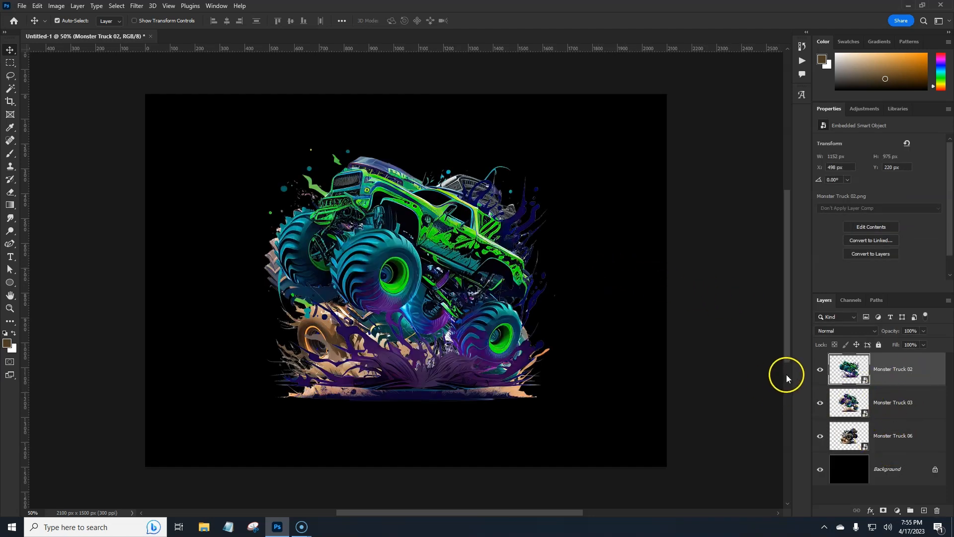
Hide the Monster Truck 02 and 03 layers and move Monster Truck 06 to the upper-left area of the canvas
click(820, 370)
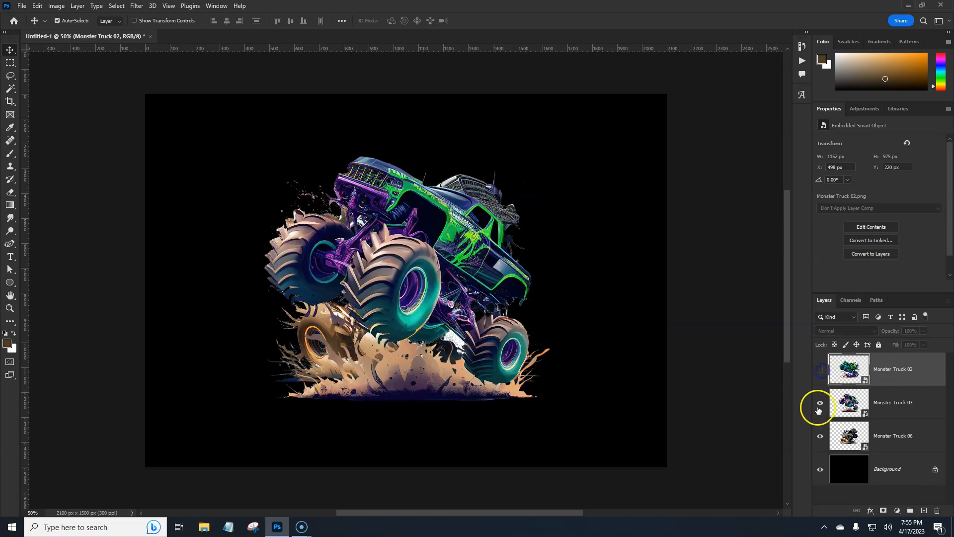
click(820, 403)
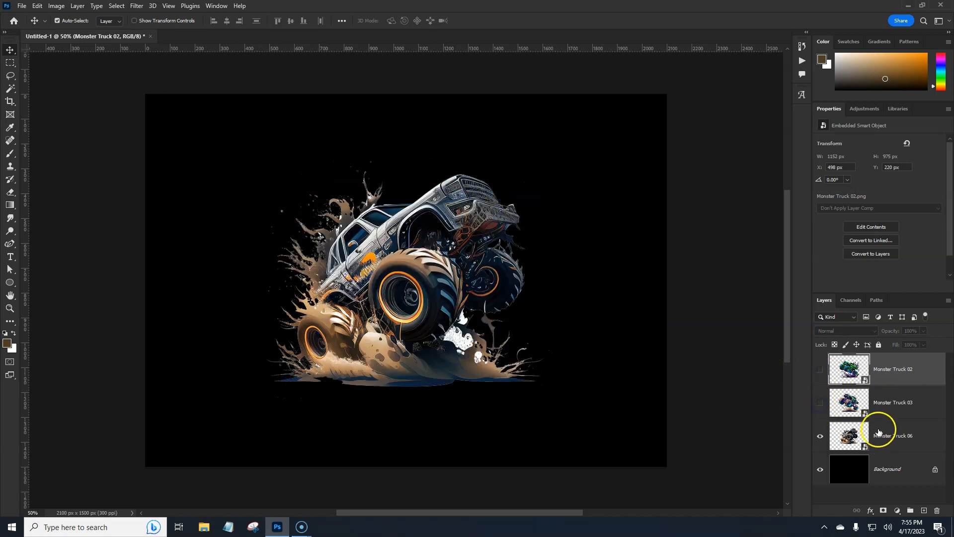
click(907, 447)
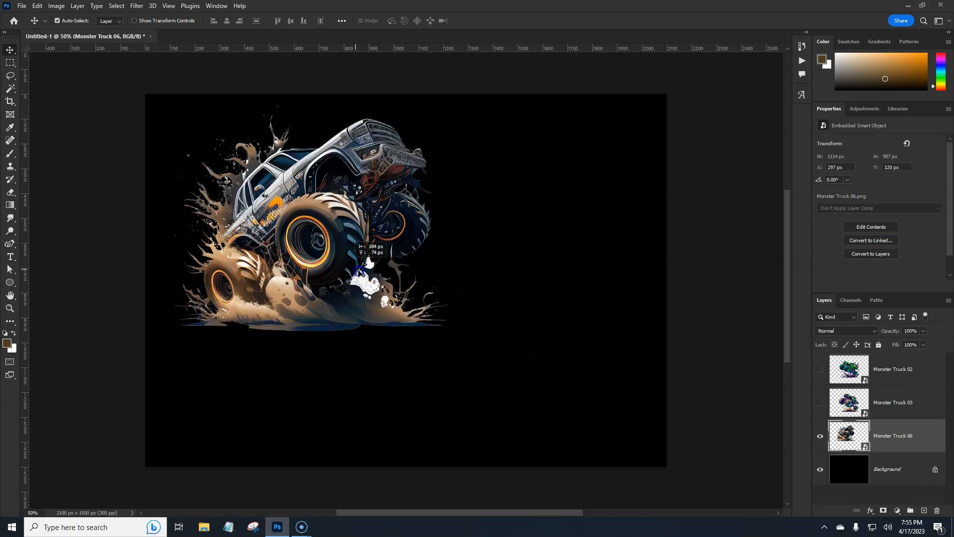
Show the Monster Truck 03 layer and move that truck to the lower-right area of the canvas
click(821, 403)
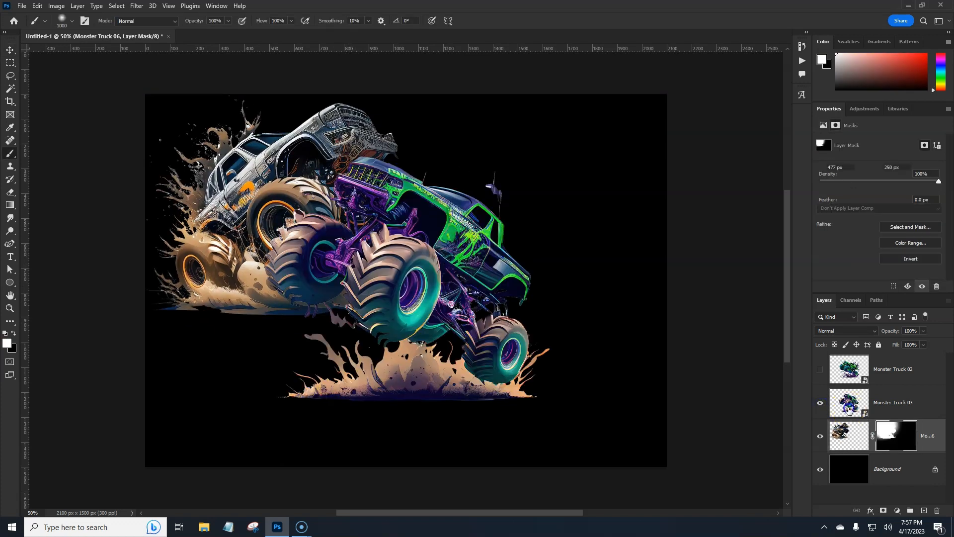
click(850, 410)
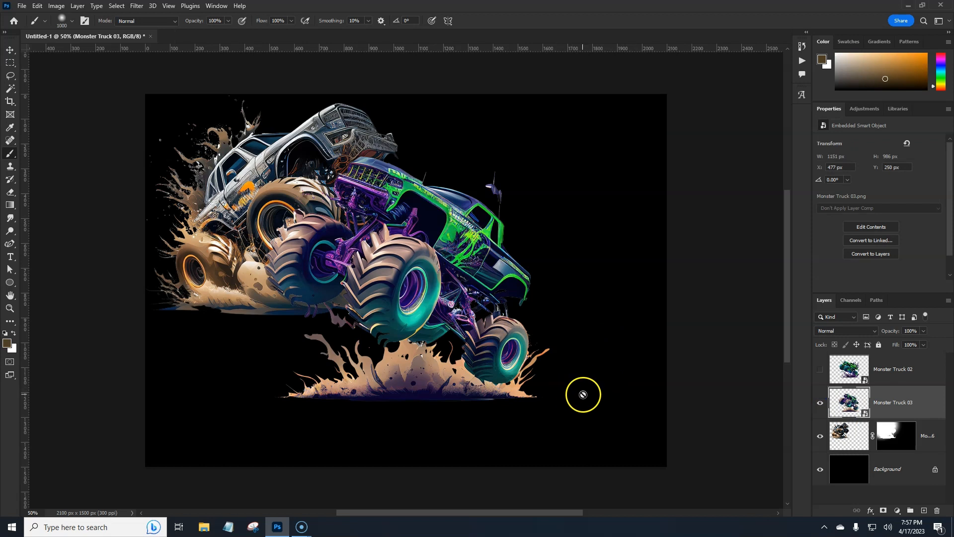
key(ctrl+t)
drag(566, 376, 588, 371)
click(891, 414)
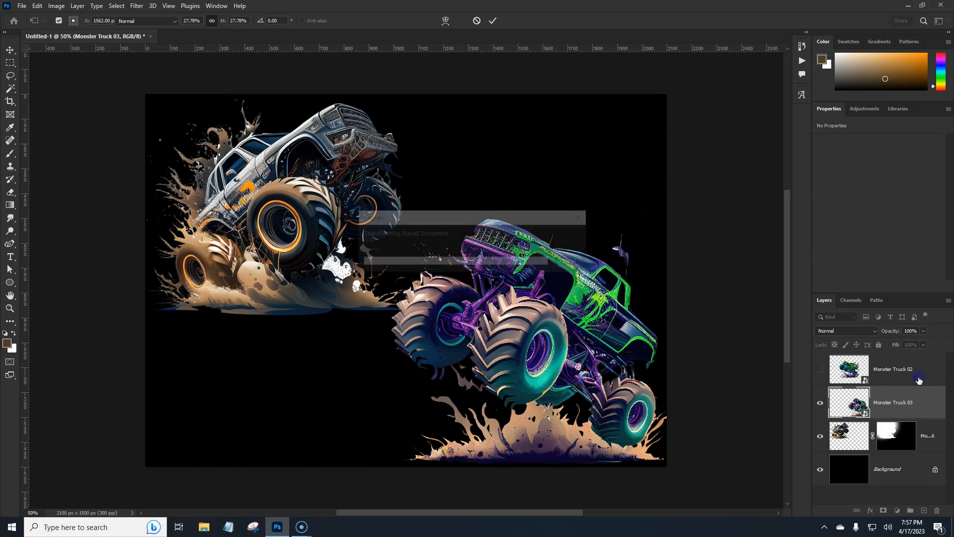
Show Monster Truck 02 and move it to the canvas's lower-left area, and shift Monster Truck 03 slightly closer to the lower-right corner
click(815, 372)
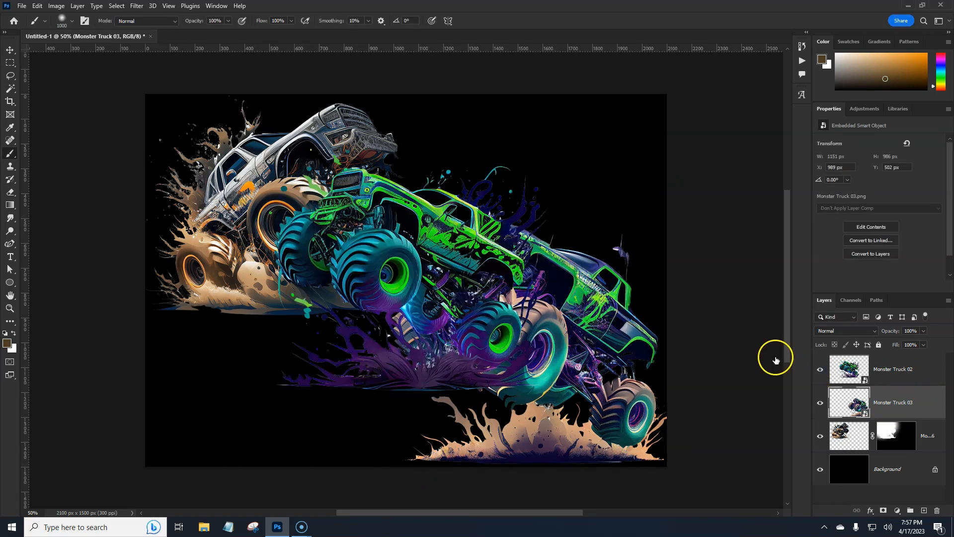
click(904, 380)
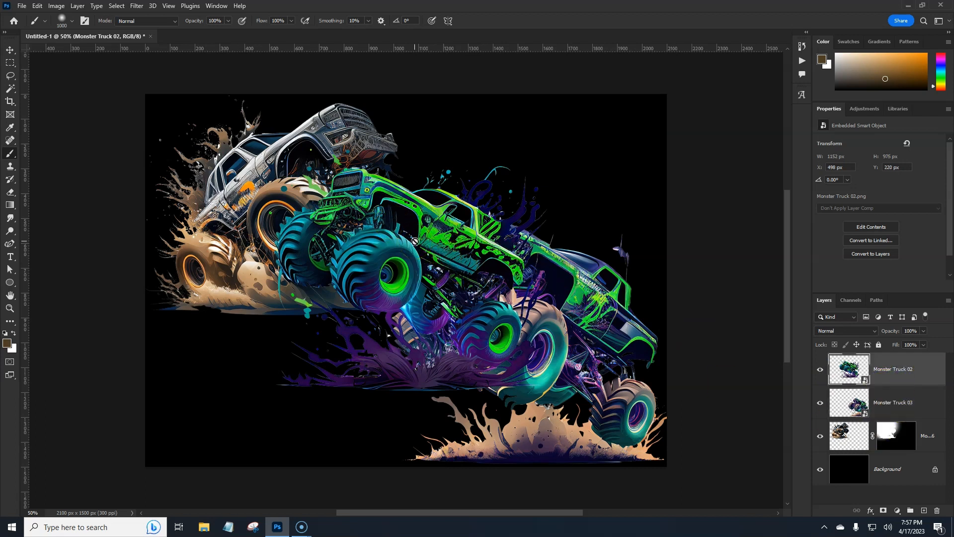
key(v)
mouse_move(469, 223)
mouse_down()
mouse_move(422, 277)
mouse_move(398, 281)
mouse_move(502, 208)
mouse_move(341, 298)
mouse_move(343, 342)
mouse_move(328, 346)
mouse_move(340, 348)
mouse_move(342, 319)
mouse_up()
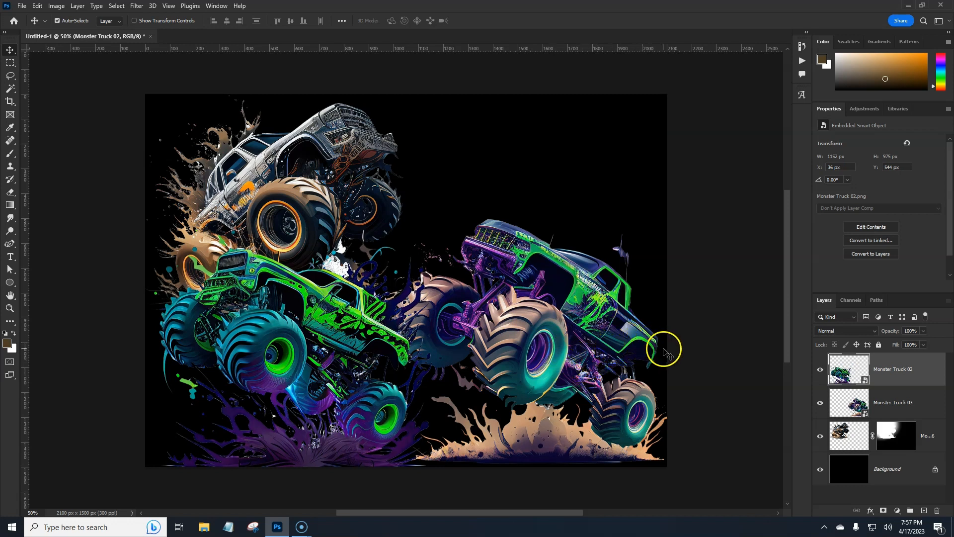
drag(348, 412, 342, 412)
drag(586, 363, 592, 365)
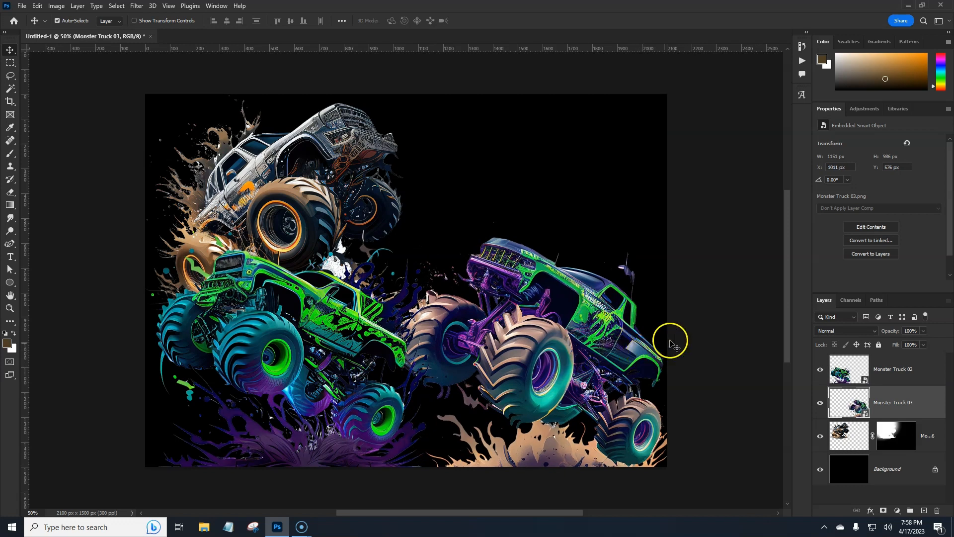
Group the three Monster Truck layers and name the group "truck background"
click(903, 373)
shift+click(927, 436)
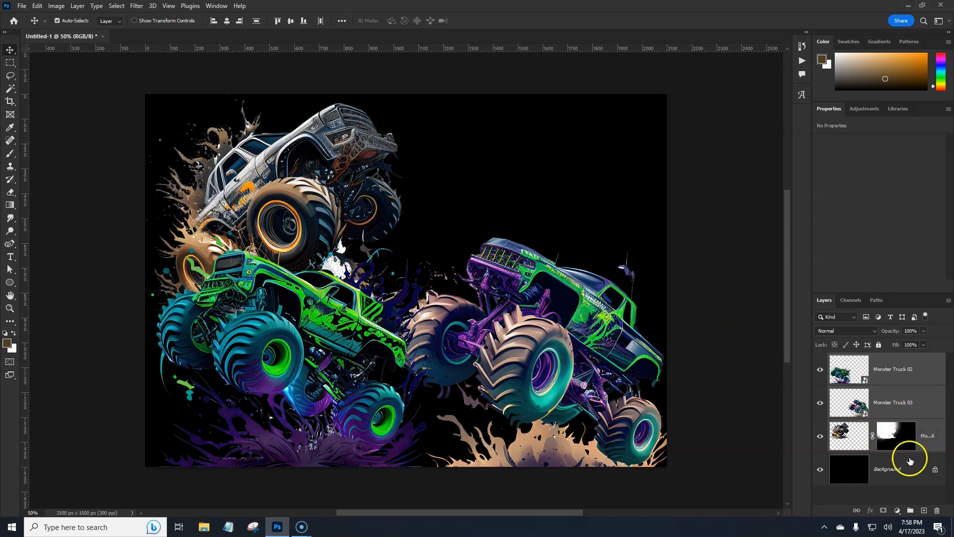
click(910, 510)
double_click(857, 359)
text(truck background)
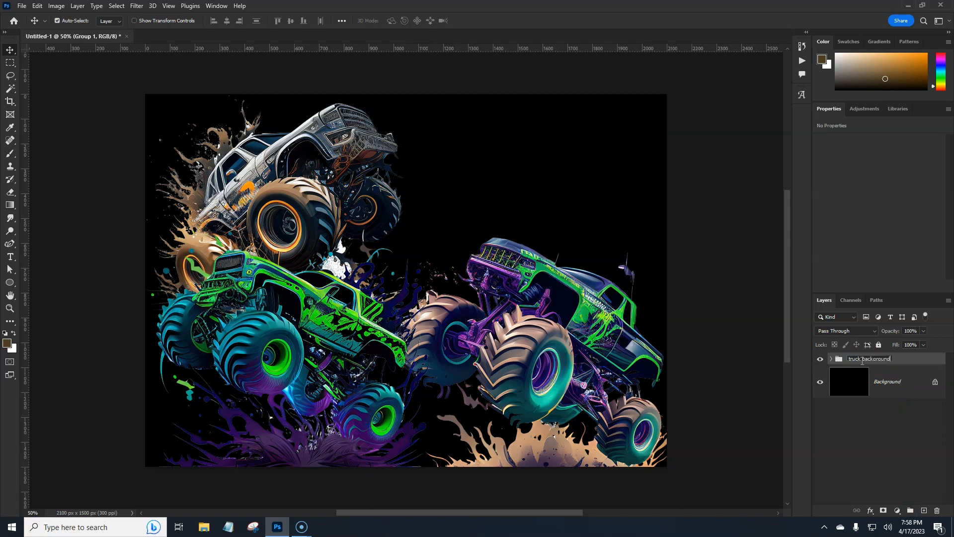
key(Return)
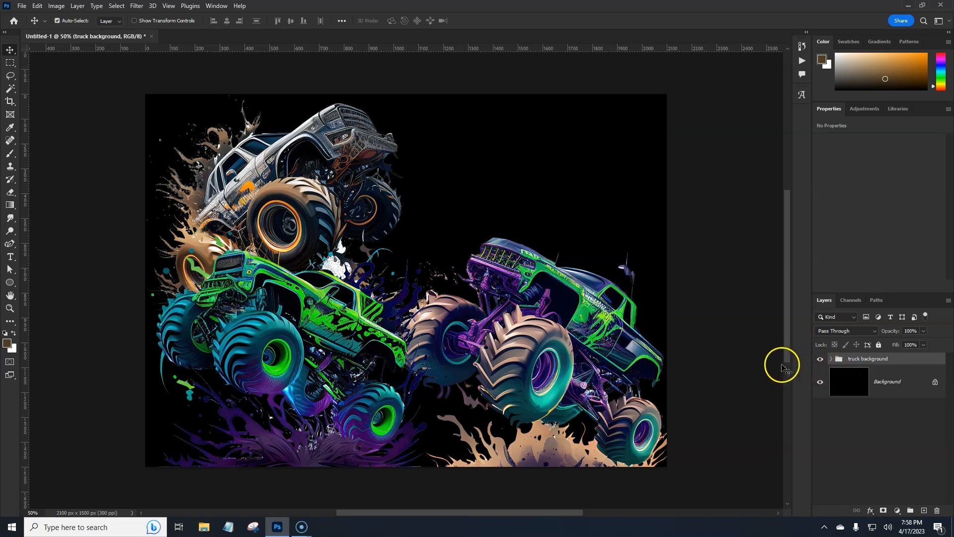
Add the white heading "LET'S PARTY !" in the Craintip font in the empty area above the purple truck
click(10, 257)
click(52, 253)
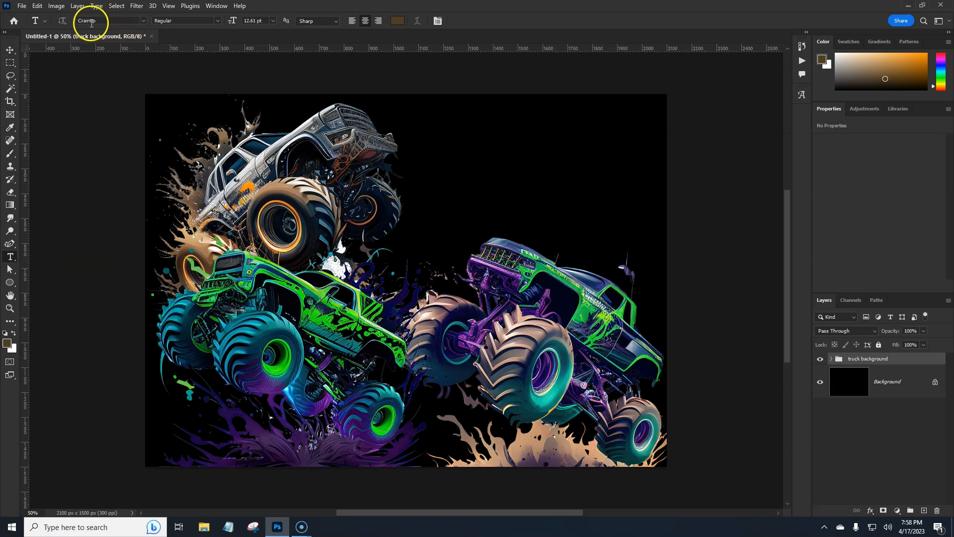
click(512, 163)
text(WI)
text(T')
text(S )
text(PARTY)
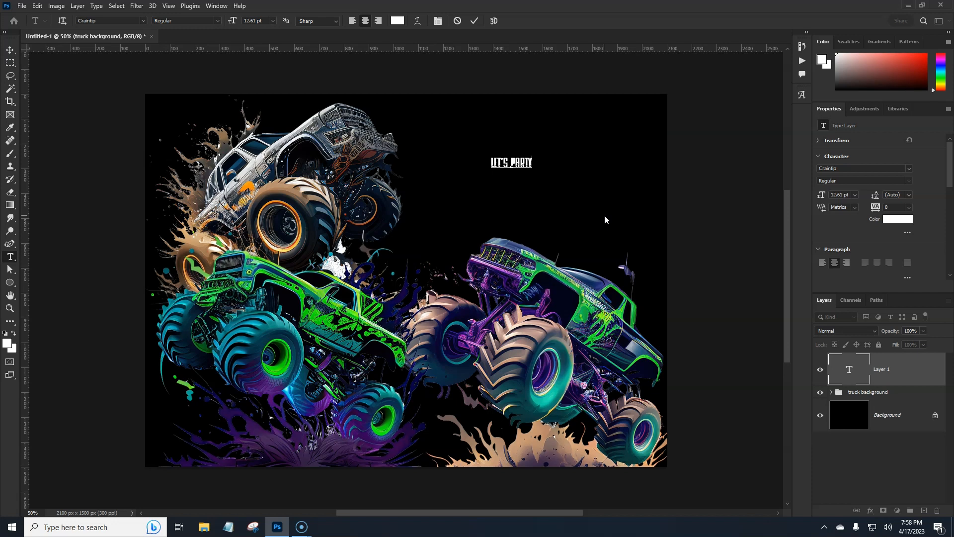
text( !)
click(605, 216)
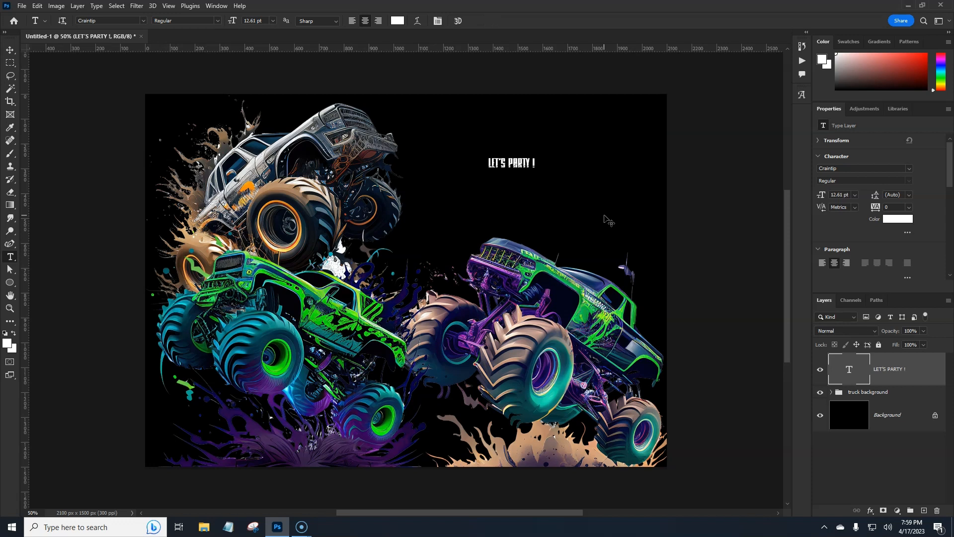
Scale the "LET'S PARTY !" heading up to about 632%, nearly reaching the canvas's right edge
key(ctrl+t)
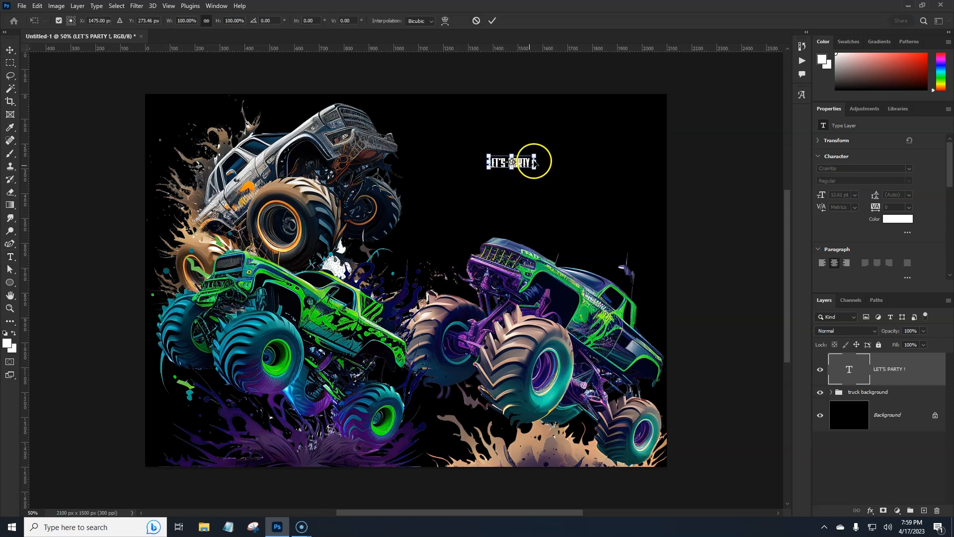
drag(535, 163, 659, 162)
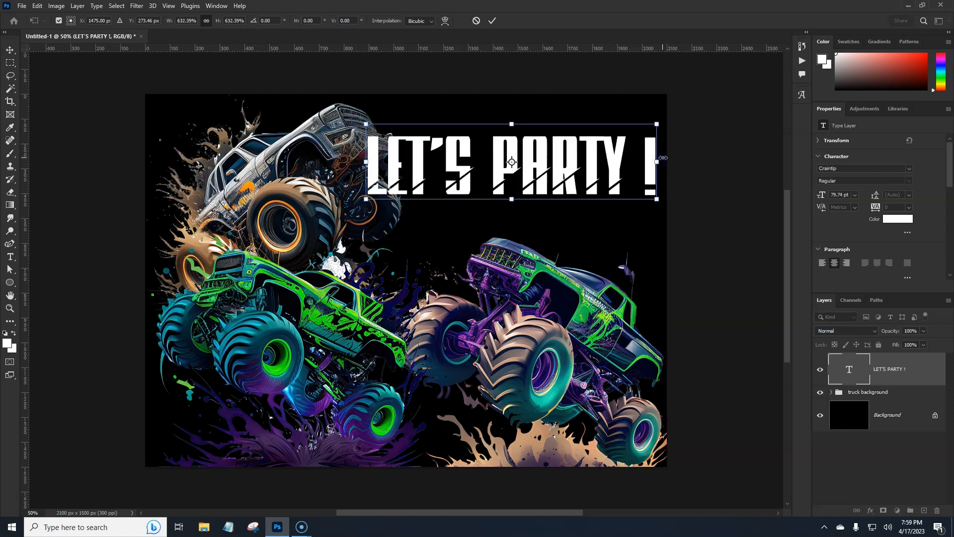
key(Return)
Warp the heading with a horizontal Arc and a bend gentler than +50%, and move it down and left to fit inside the canvas
right_click(922, 376)
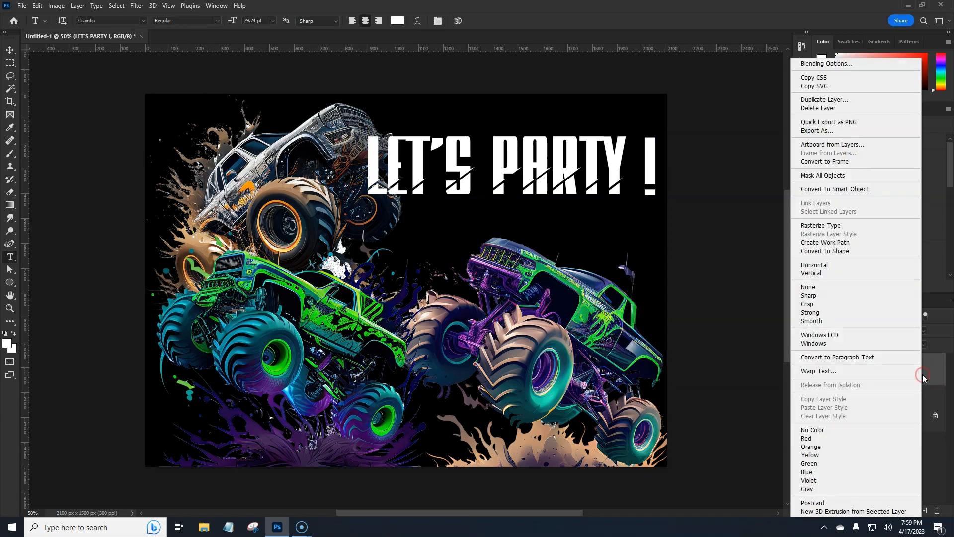
click(863, 357)
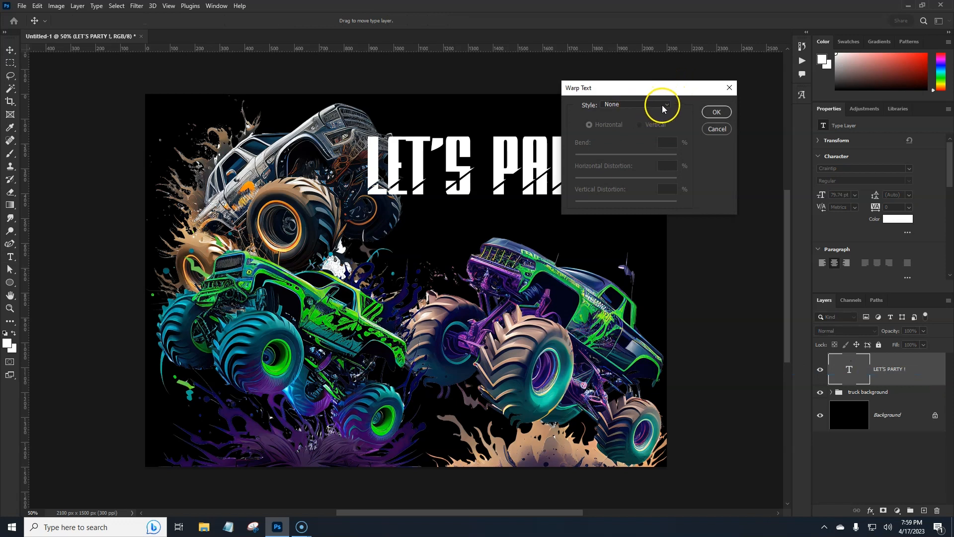
click(665, 105)
click(643, 132)
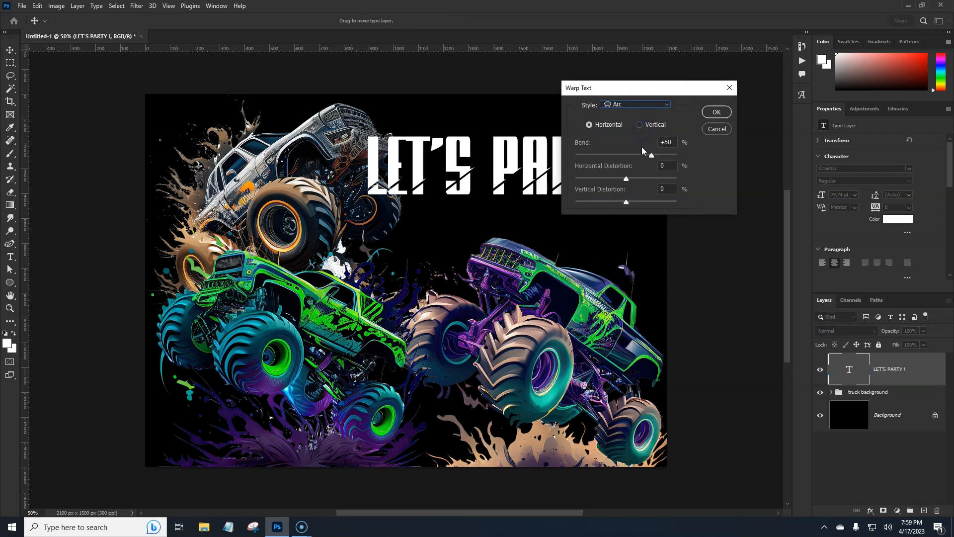
drag(652, 154, 641, 158)
click(716, 111)
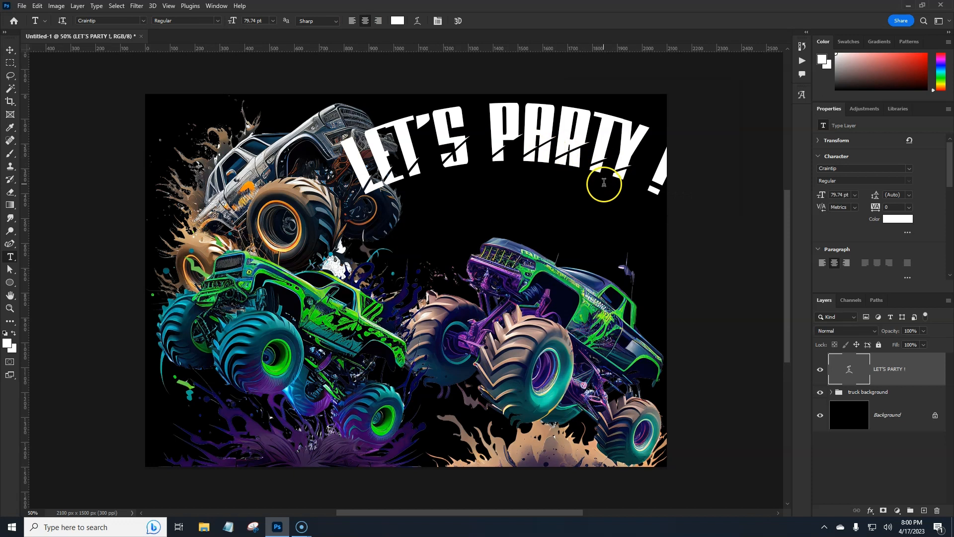
key(v)
drag(573, 158, 549, 169)
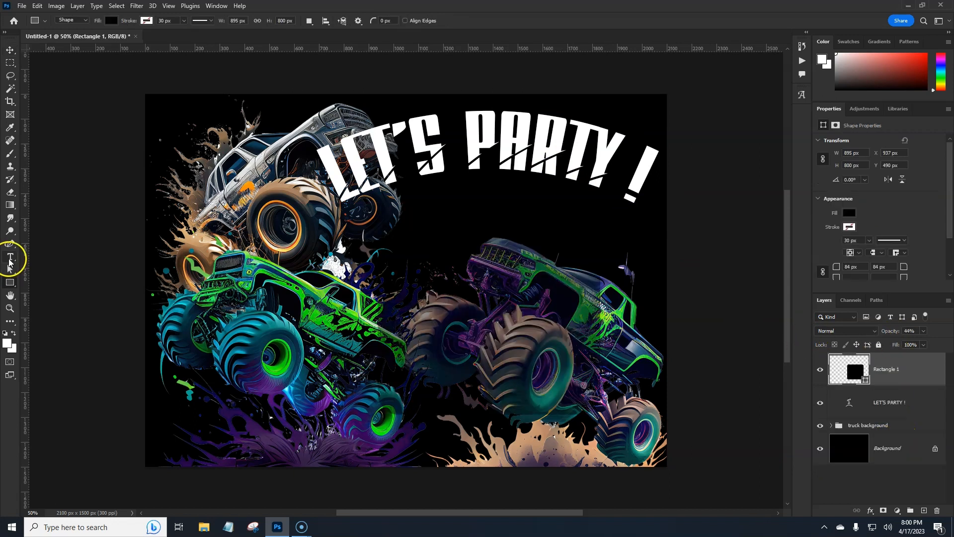
Add a horizontal text line below the heading: "YOU'RE INVITED TO", the birthday child's name in possessive form, and "7TH BIRTHDAY PARTY"
click(9, 257)
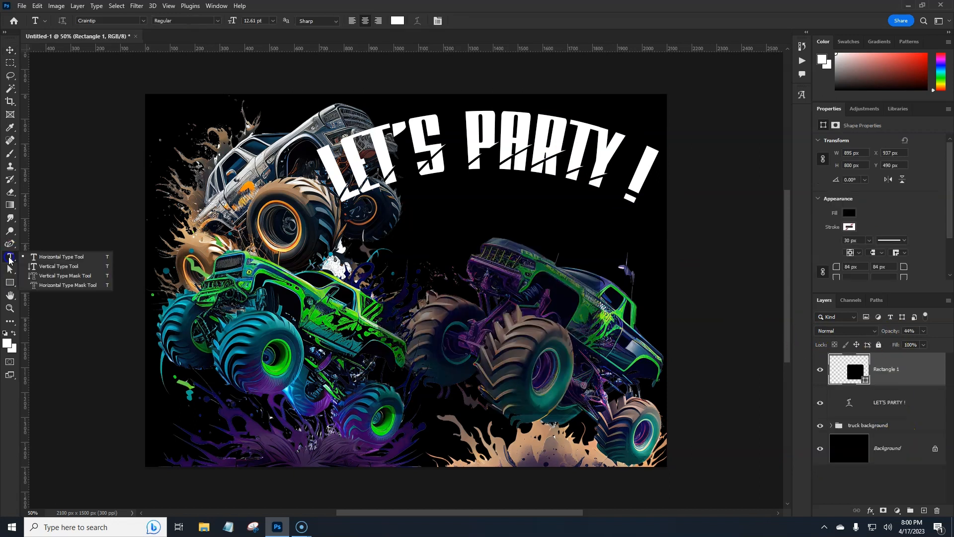
click(39, 258)
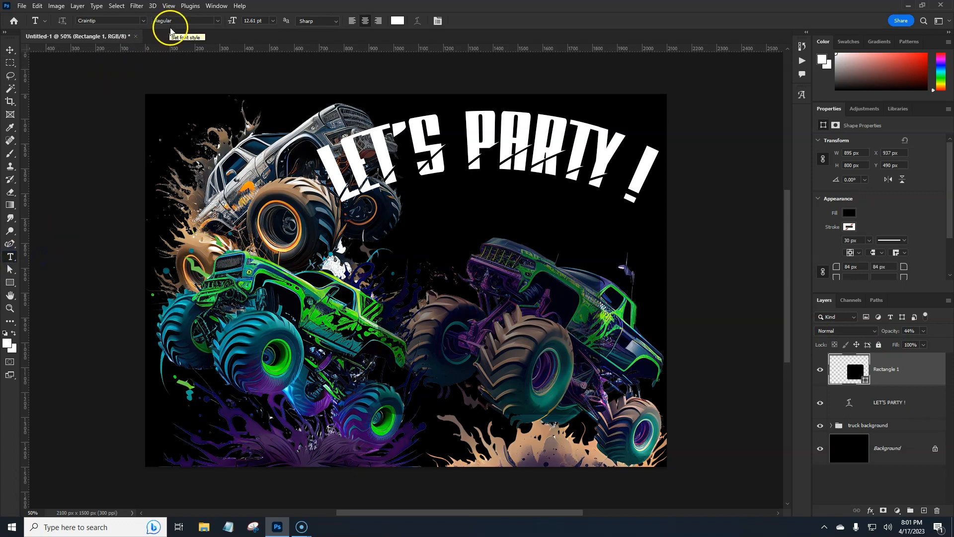
click(464, 246)
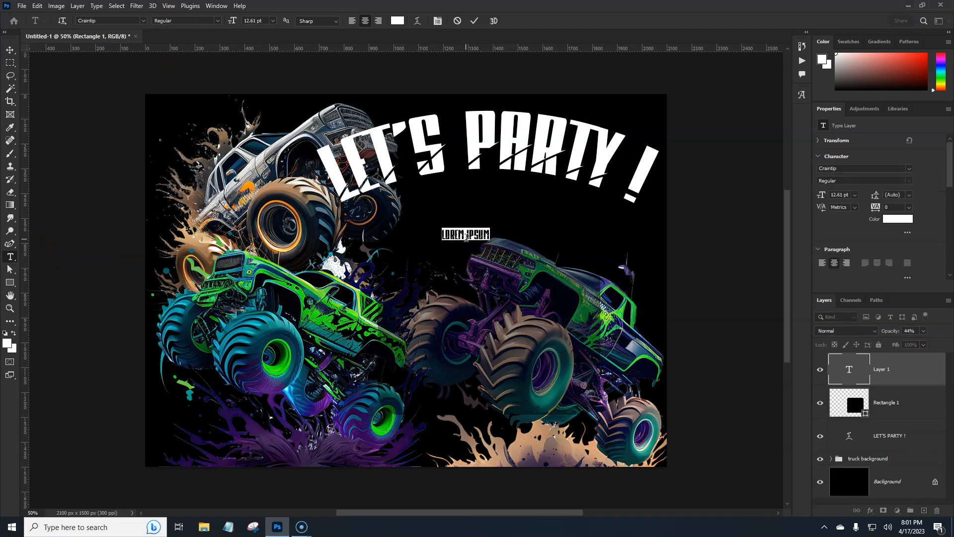
text(YOU'RE INVI)
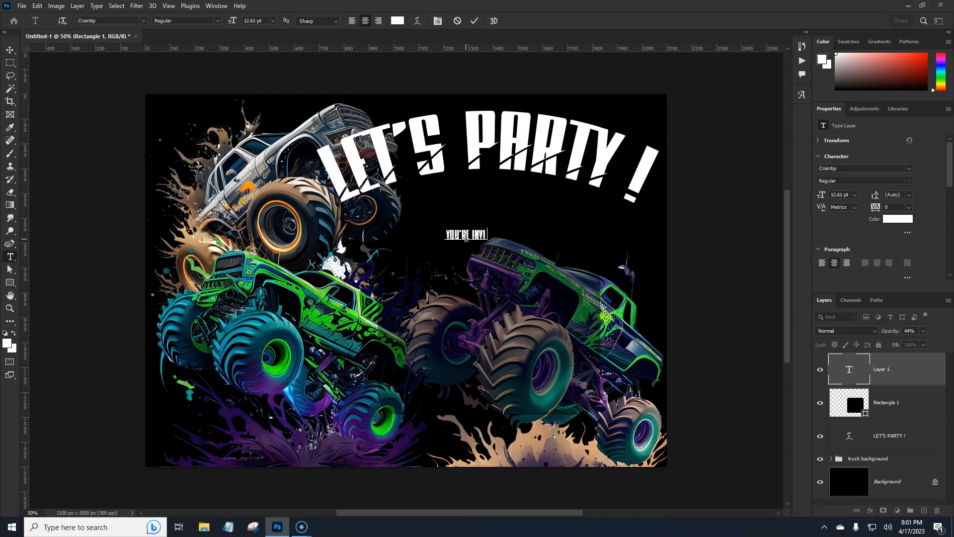
text(TED)
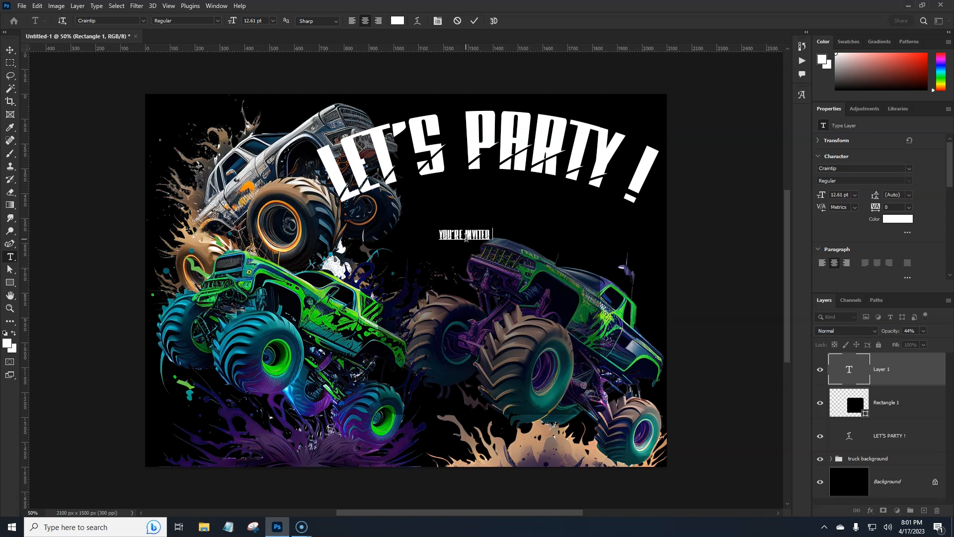
text( TO)
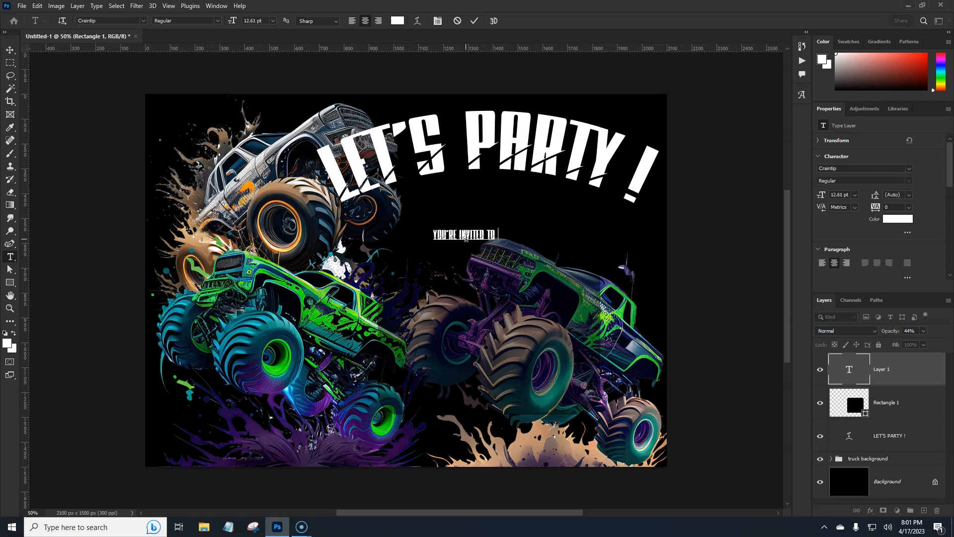
text( OLIVE)
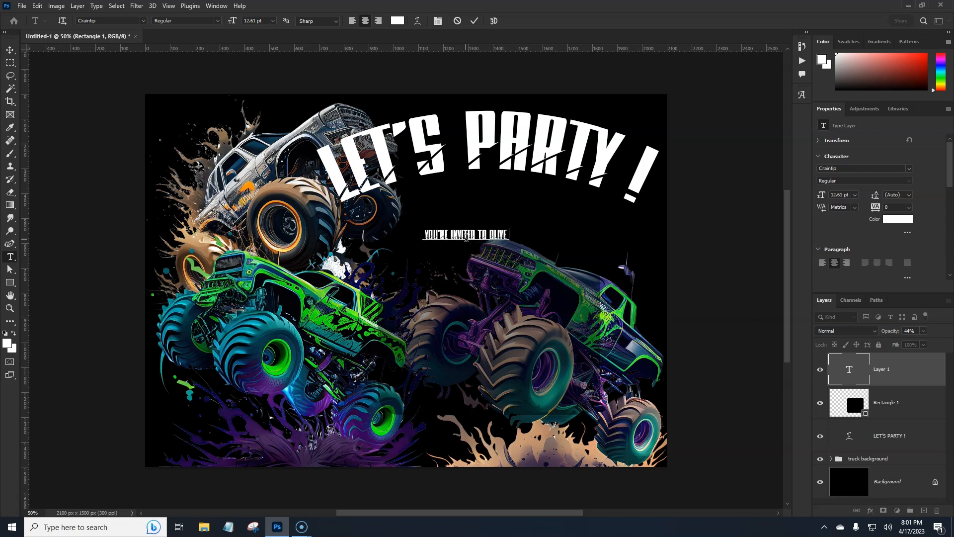
text(R'S)
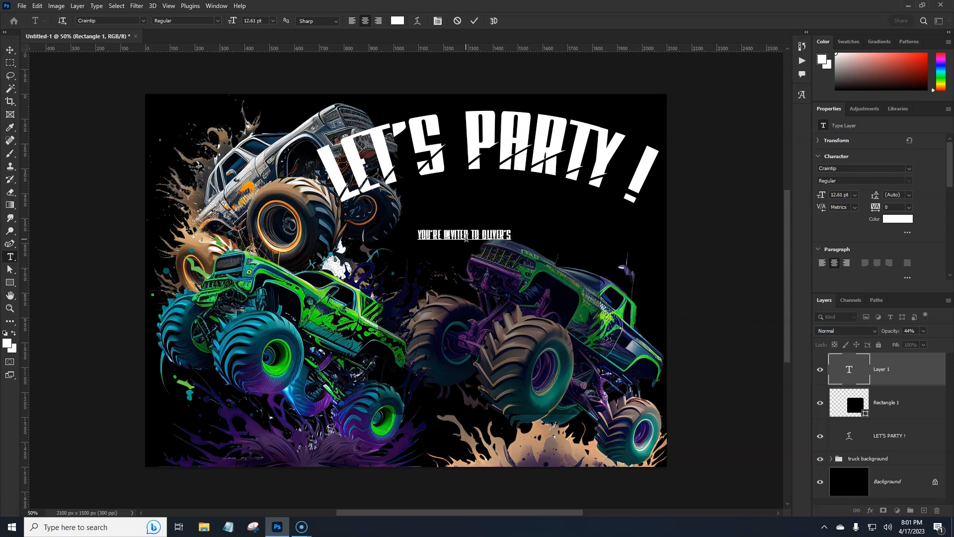
text( 7TH)
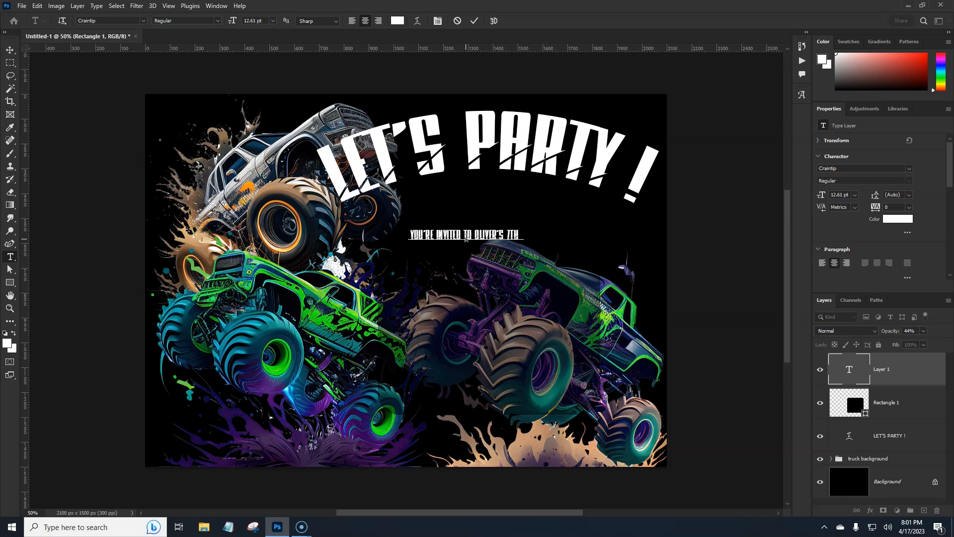
text( BIRTHDAY)
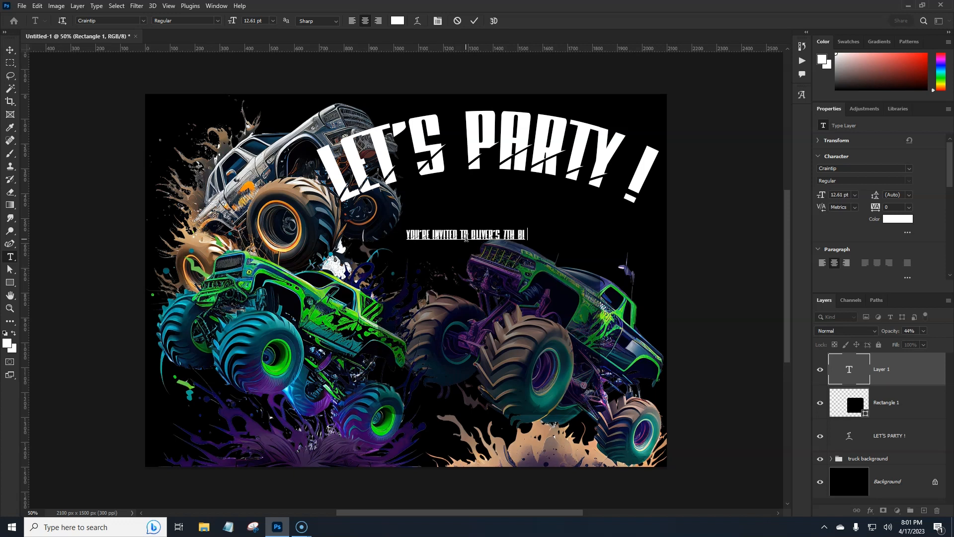
text( PARTY)
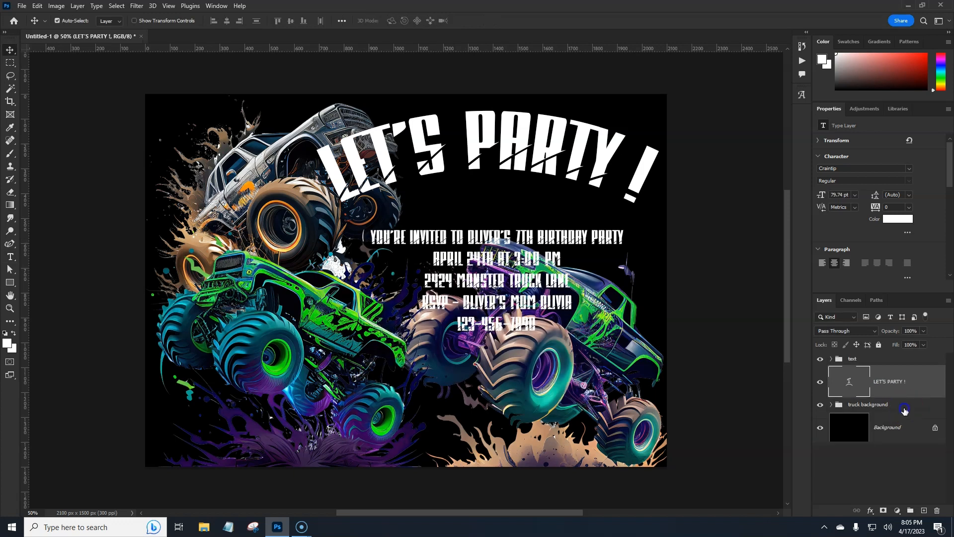
Add an empty layer directly above the truck background group and activate the Brush tool
click(907, 485)
click(924, 510)
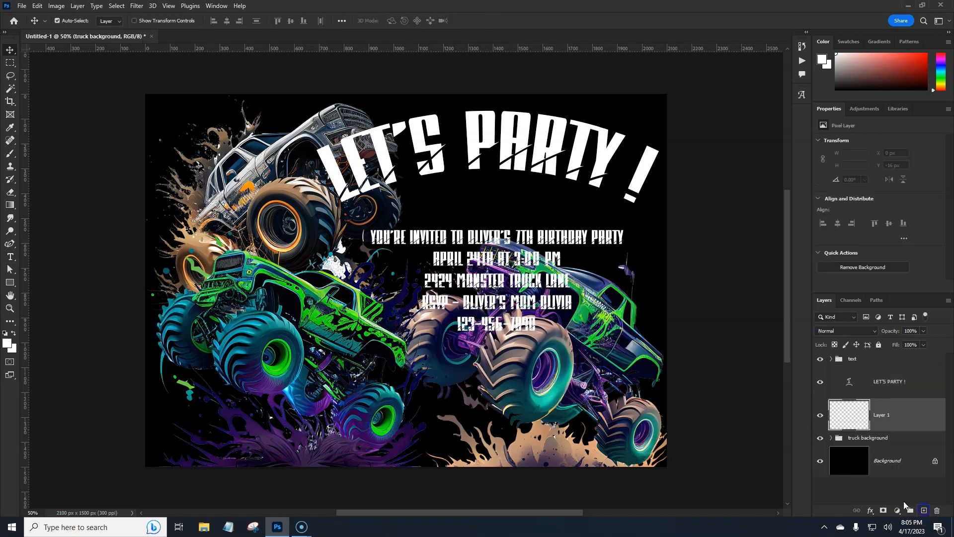
key(b)
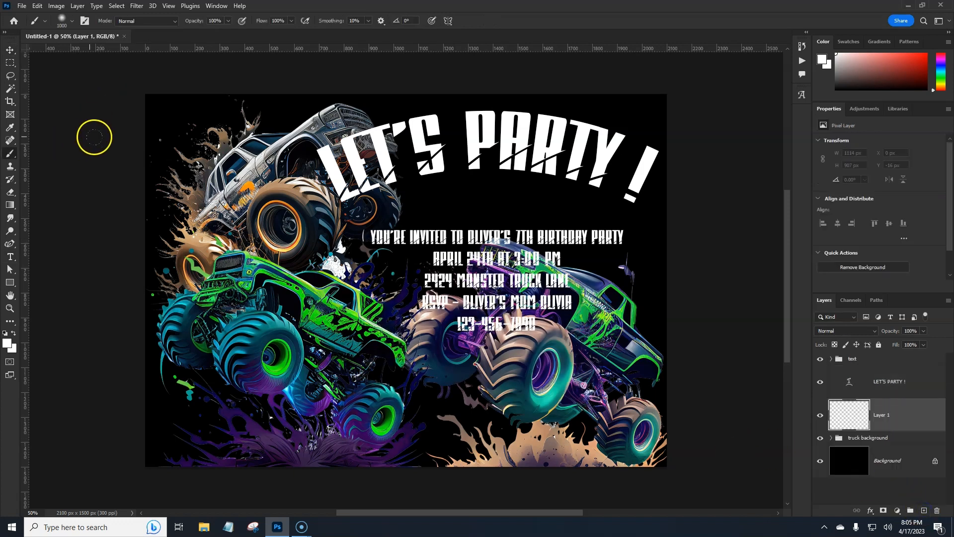
Choose brush 3 from the "66 Long Ink Strokes Photoshop Stamp Brushes" set
click(62, 21)
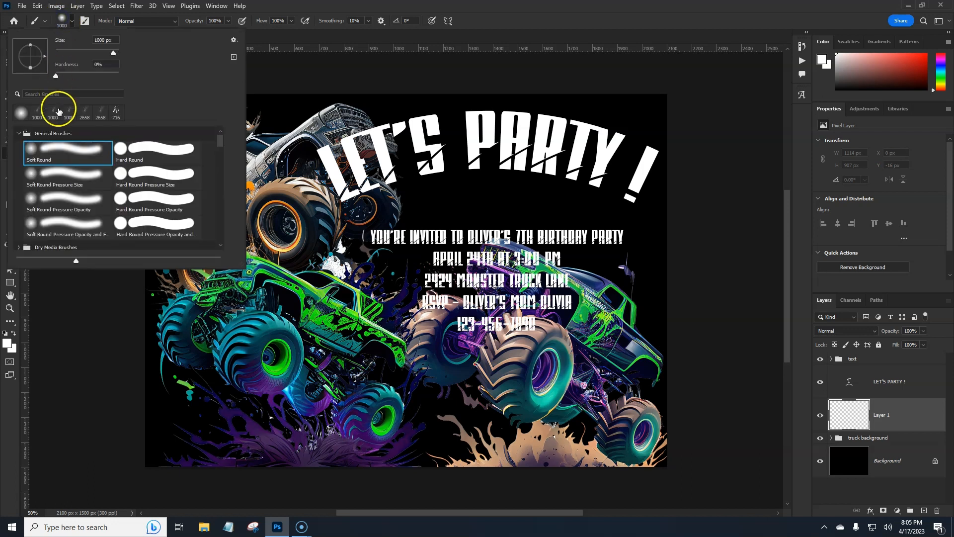
click(17, 135)
scroll(30, 169, down, 3)
scroll(38, 191, down, 10)
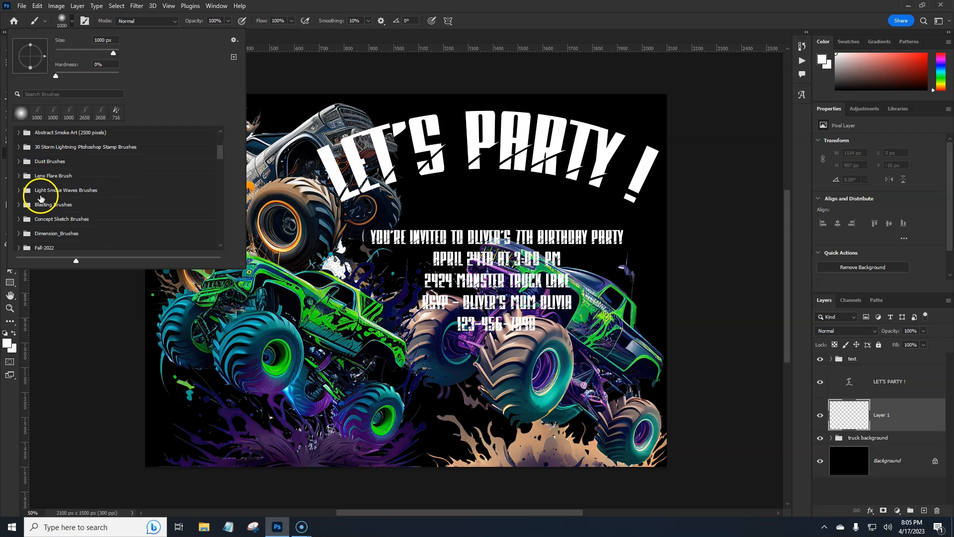
scroll(32, 198, down, 2)
click(25, 196)
scroll(22, 184, down, 2)
scroll(21, 164, down, 1)
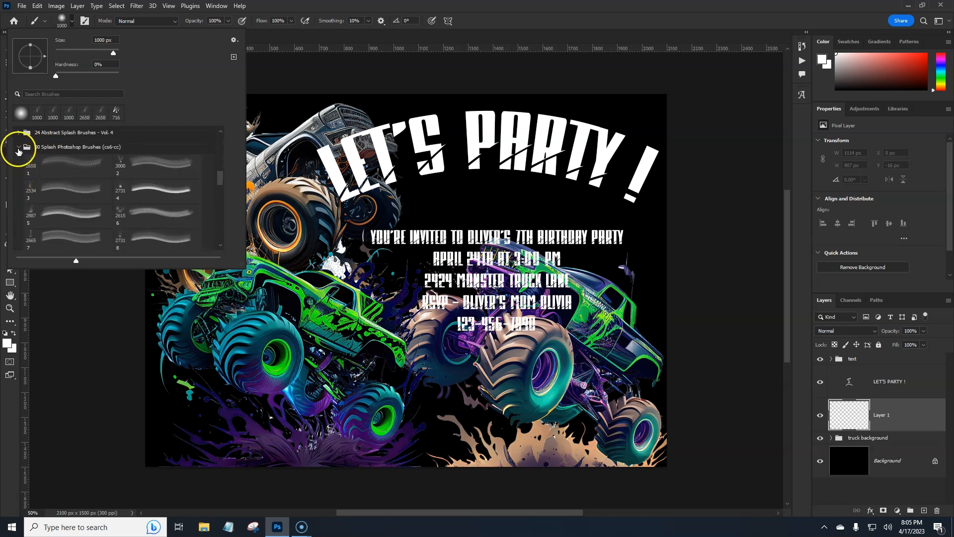
click(20, 148)
scroll(49, 179, down, 2)
scroll(53, 185, down, 4)
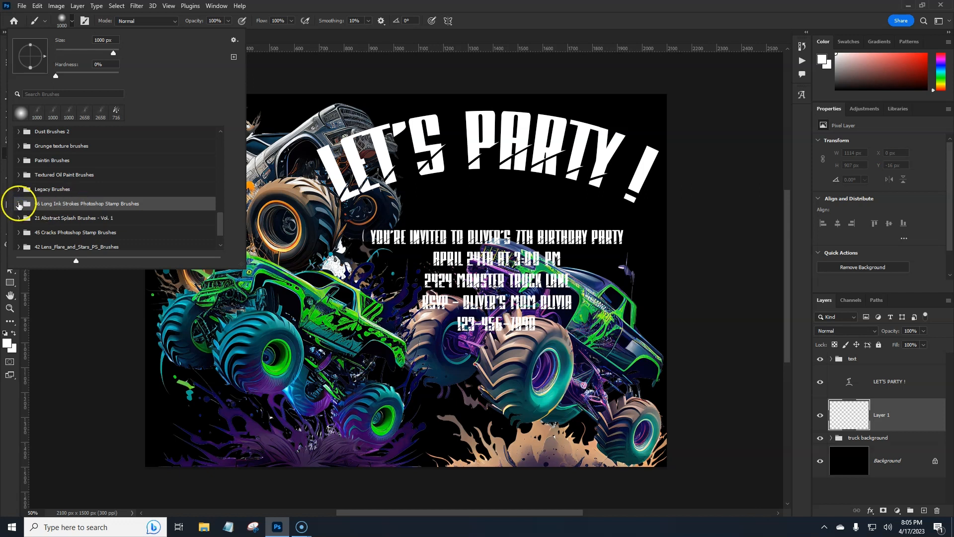
click(18, 203)
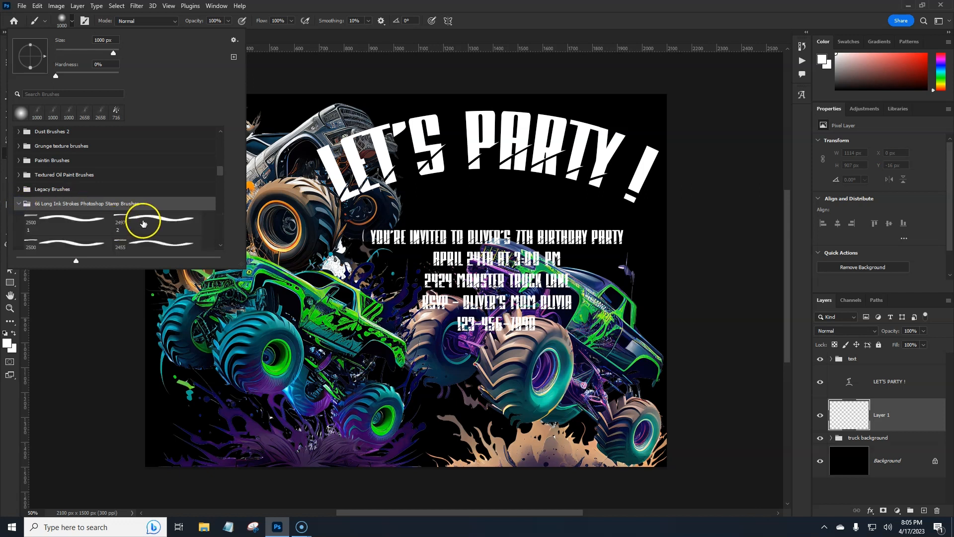
scroll(144, 217, down, 4)
click(75, 214)
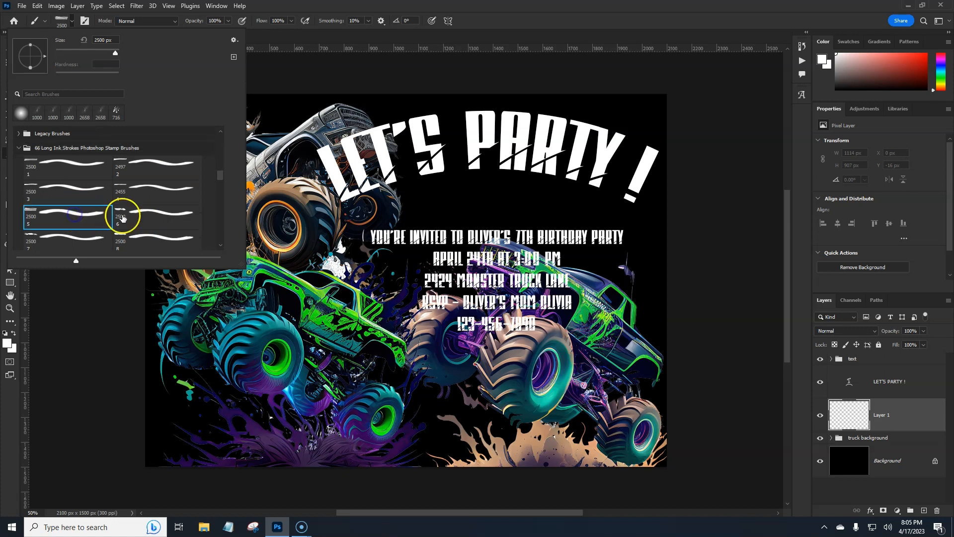
click(147, 192)
click(45, 189)
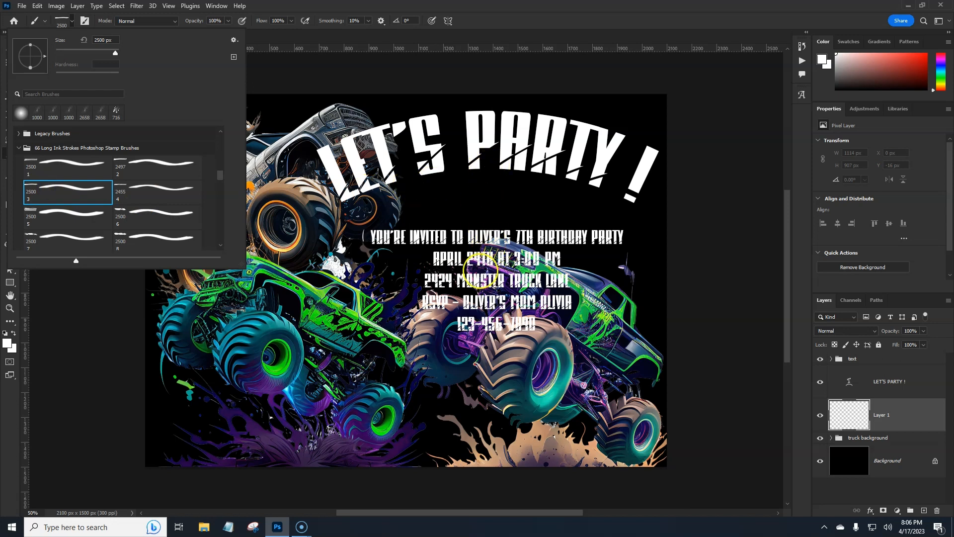
click(503, 99)
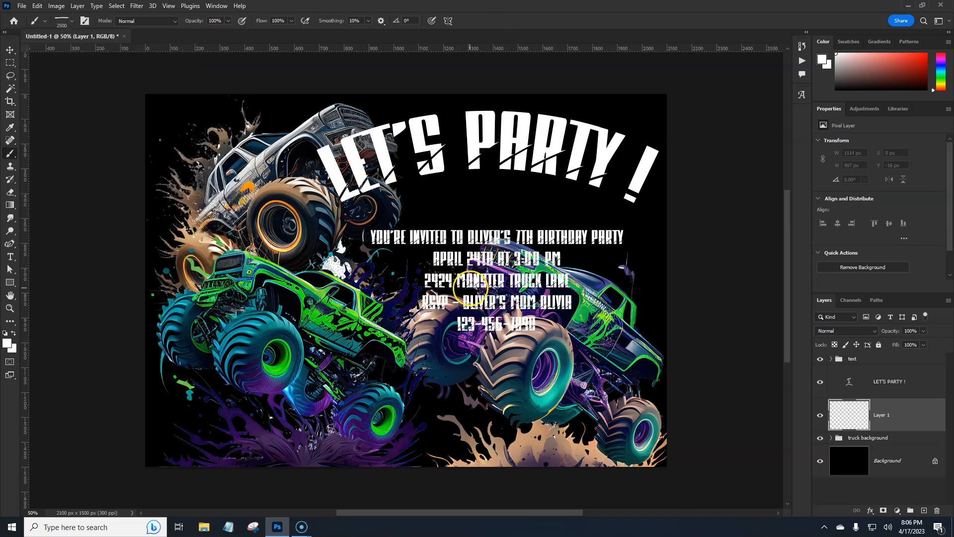
Reduce the brush to 1300 px and stamp a stroke behind the first invitation line in green sampled from the green truck
key(bracketleft)
key(bracketleft)
key(bracketleft)
key(bracketleft)
key(bracketleft)
key(bracketleft)
key(bracketleft)
key(bracketleft)
key(bracketleft)
key(bracketleft)
key(bracketleft)
key(bracketleft)
key(bracketleft)
key(bracketleft)
key(bracketleft)
key(bracketleft)
key(bracketleft)
key(bracketright)
alt+click(324, 288)
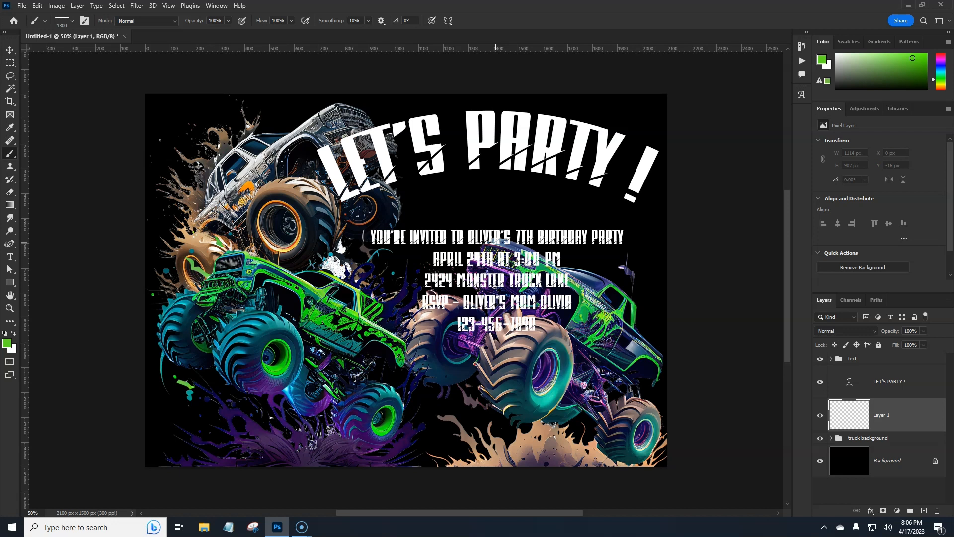
click(496, 242)
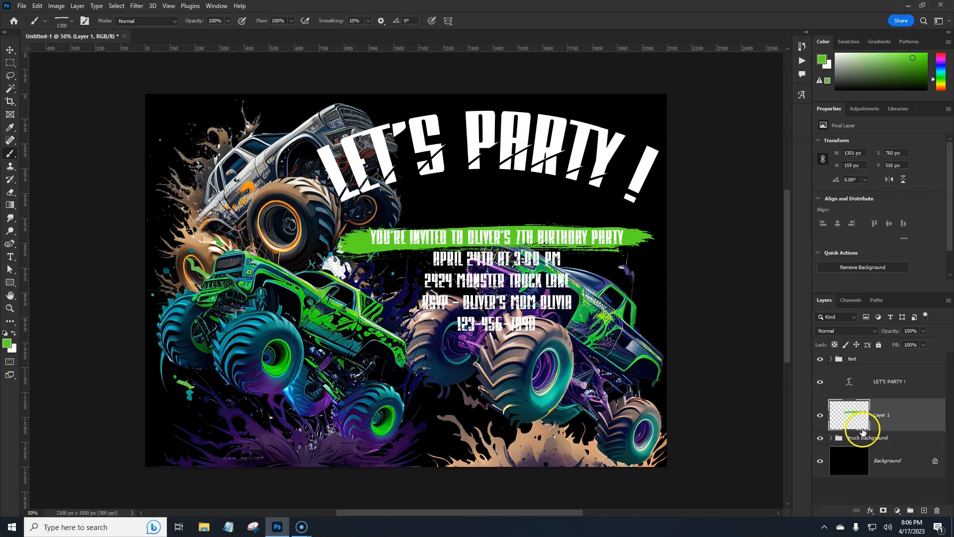
On a new layer, stamp a 900 px stroke behind the date and time line in dark purple sampled from the splash artwork
click(924, 511)
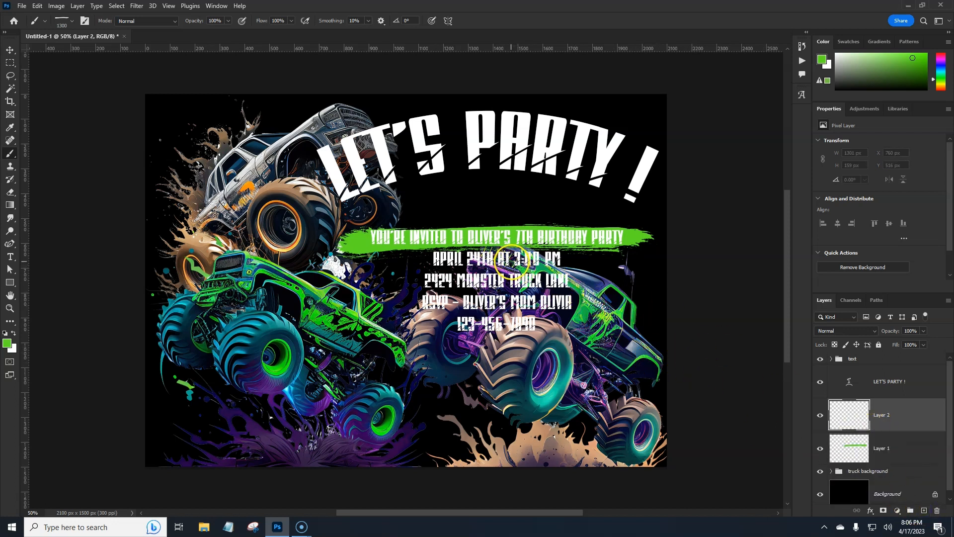
key(bracketleft)
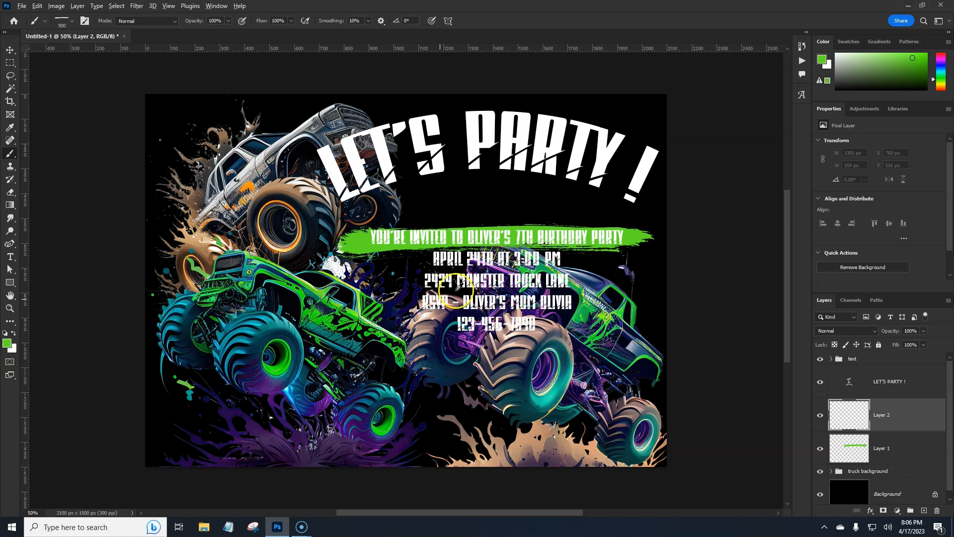
alt+click(269, 439)
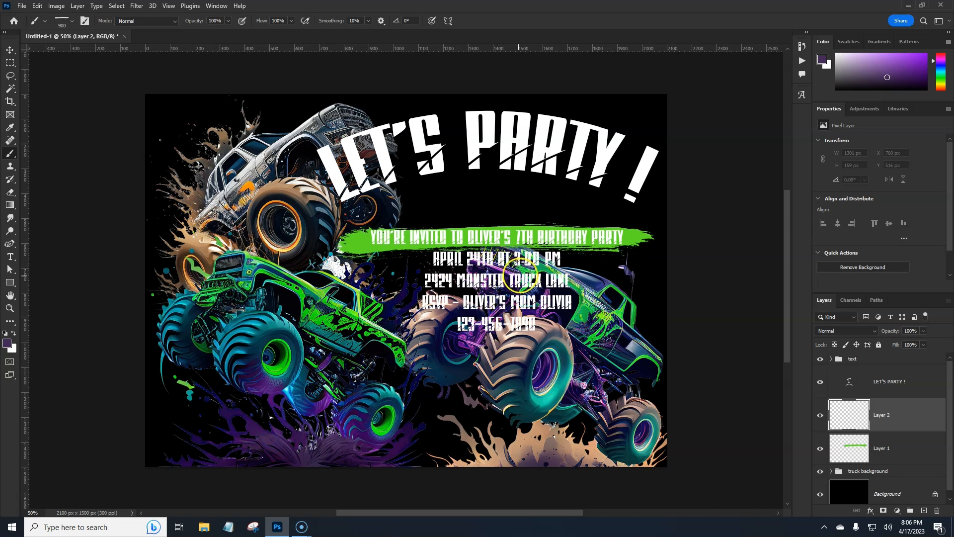
click(502, 262)
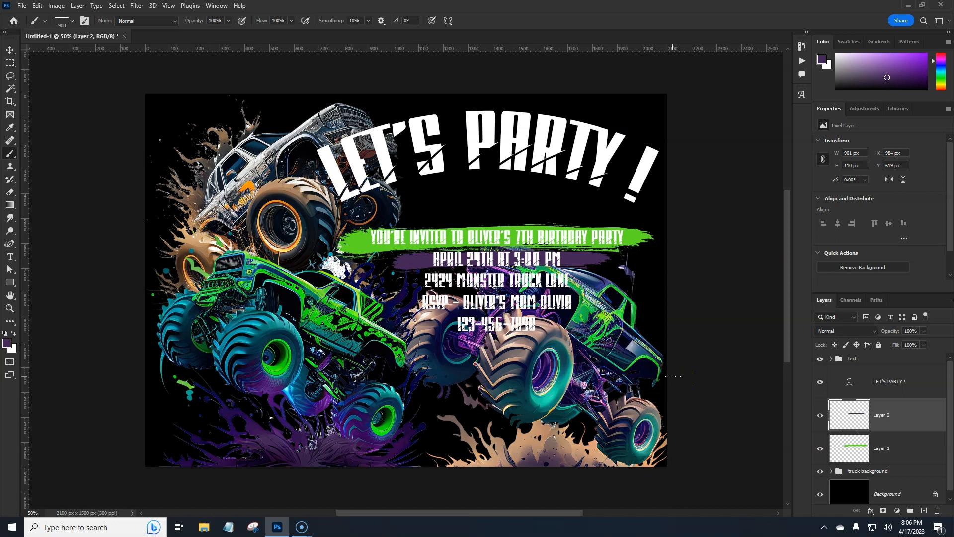
On a new layer, sample orange from the silver truck's artwork and choose brush 6 from the Long Ink Strokes set
click(923, 511)
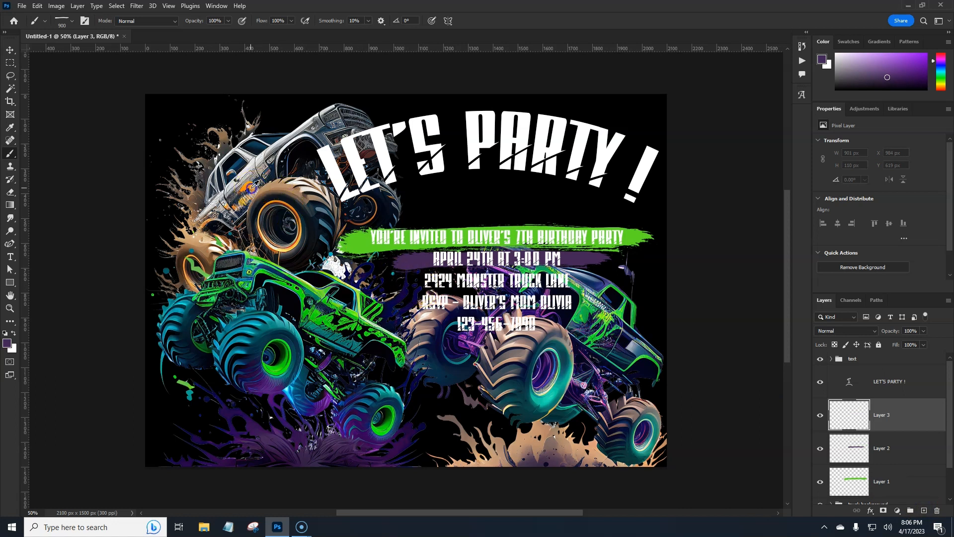
alt+click(254, 184)
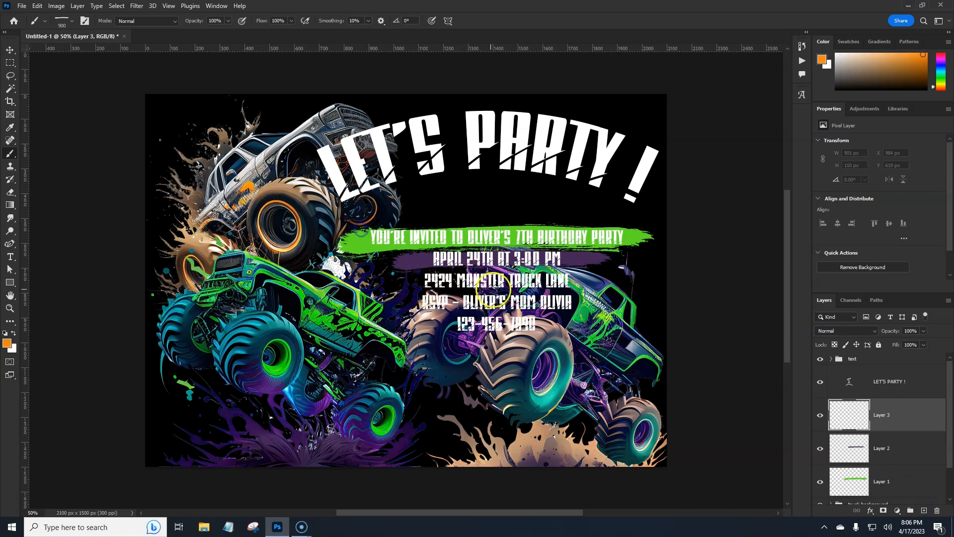
click(65, 24)
click(154, 217)
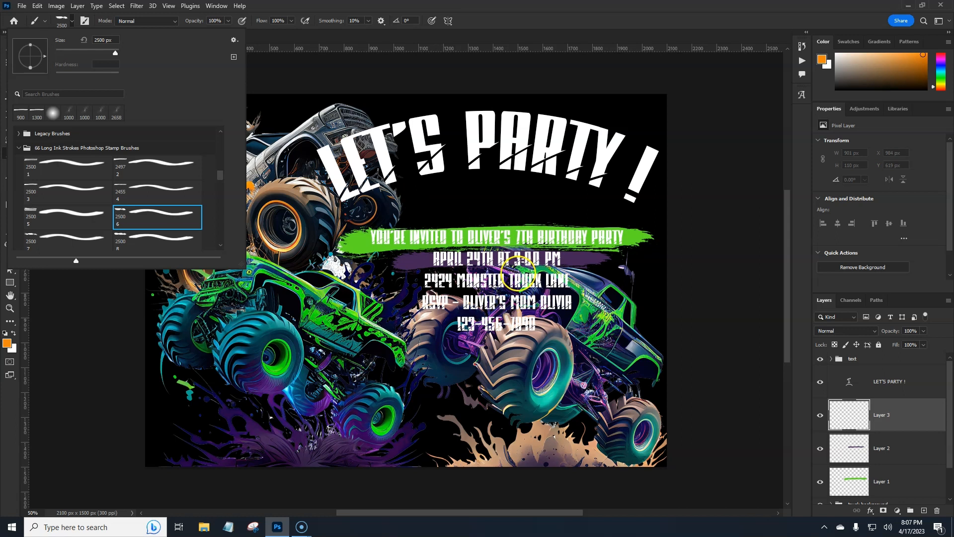
click(539, 15)
Size the brush to 1300 px and stamp an orange stroke, angled at 2°, behind the address and RSVP lines
key(bracketleft)
key(bracketleft)
key(bracketleft)
key(bracketleft)
key(bracketleft)
key(bracketleft)
key(bracketleft)
key(bracketleft)
key(bracketleft)
key(bracketleft)
key(bracketleft)
key(bracketleft)
key(bracketright)
key(bracketright)
key(bracketright)
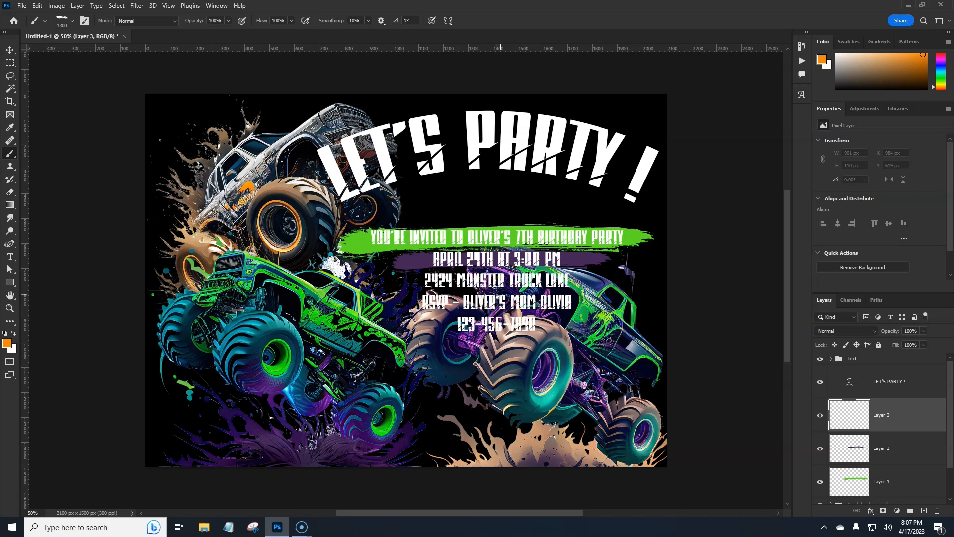
drag(360, 291, 641, 292)
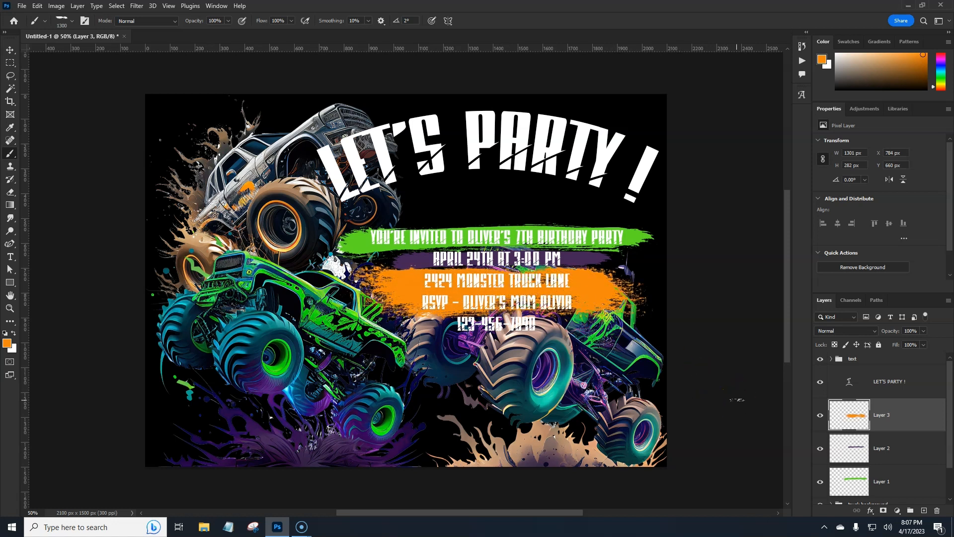
On a new layer, sample green from the first line's stroke and choose brush 12 from the Long Ink Strokes set
click(924, 510)
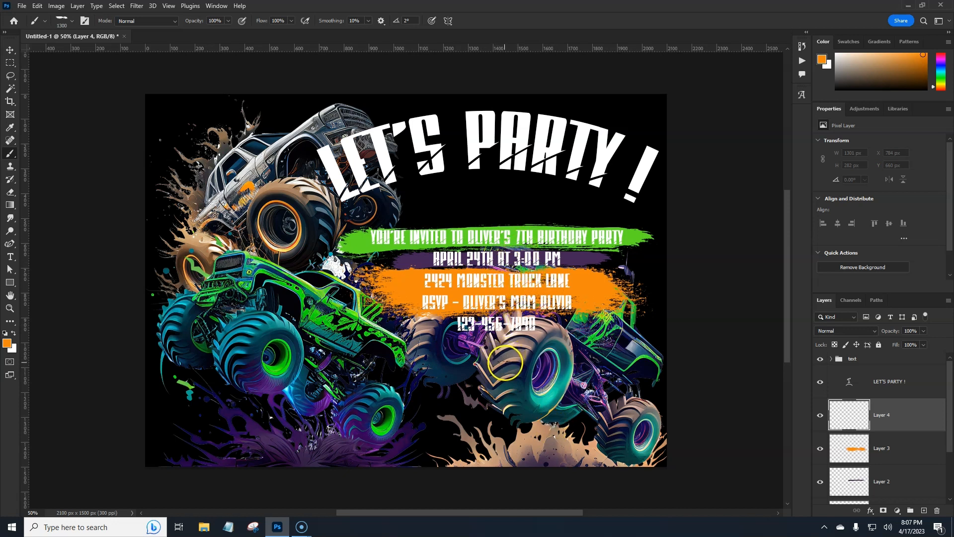
alt+click(365, 240)
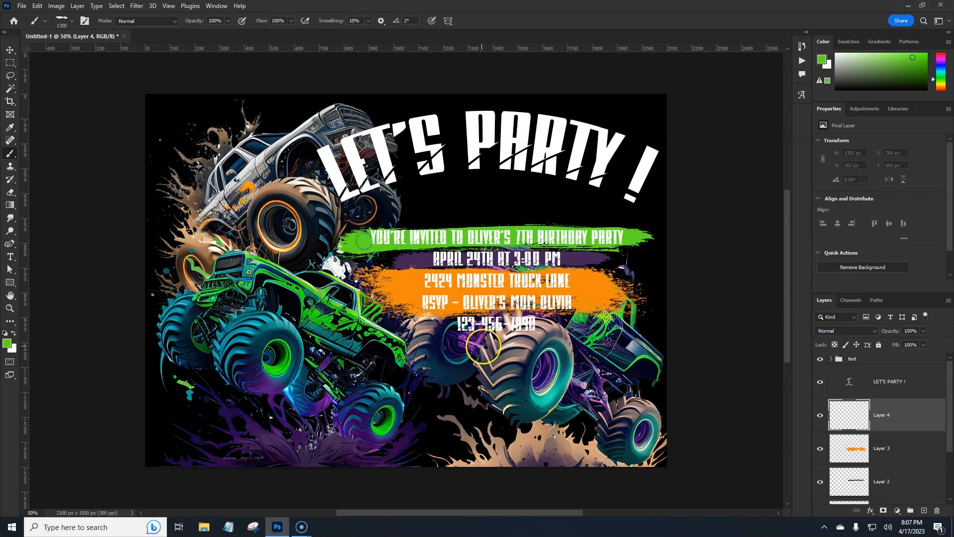
click(73, 20)
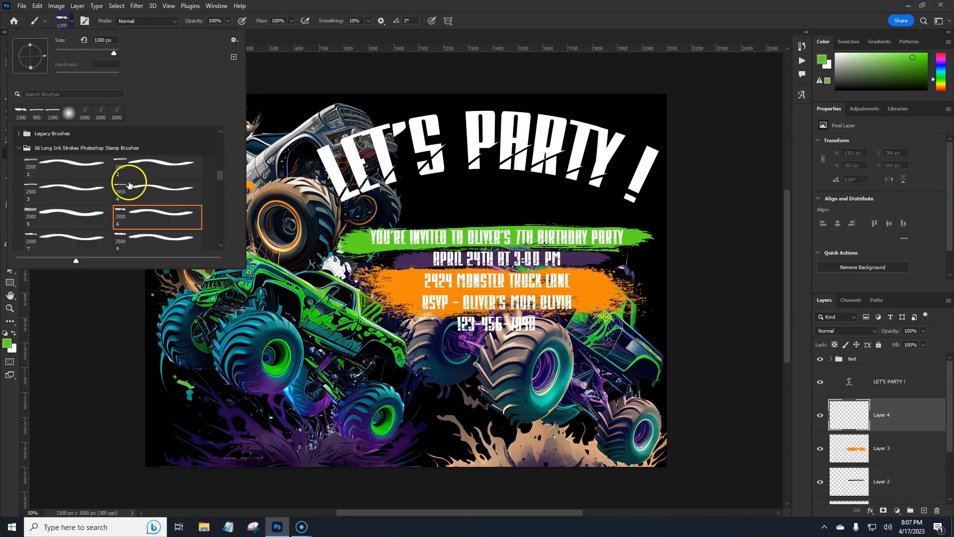
scroll(149, 219, down, 3)
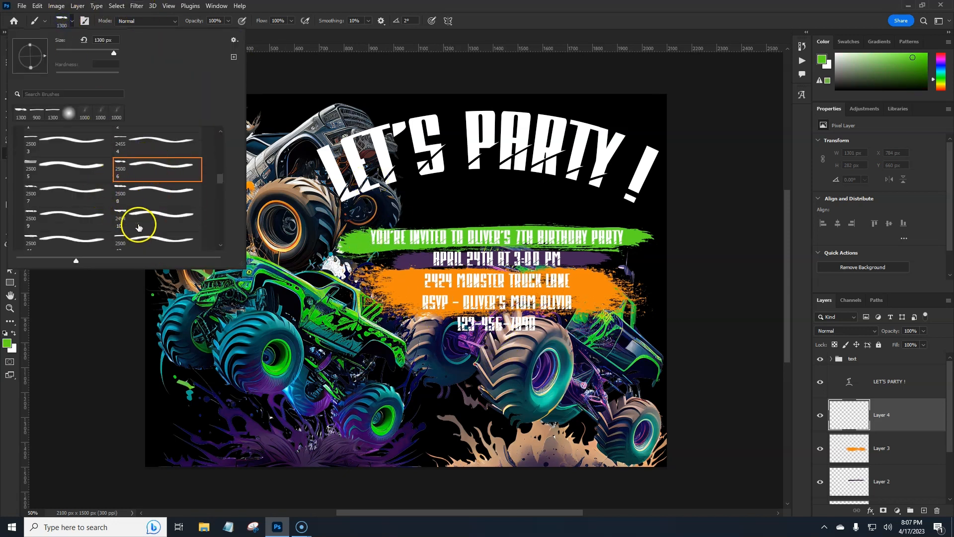
click(146, 220)
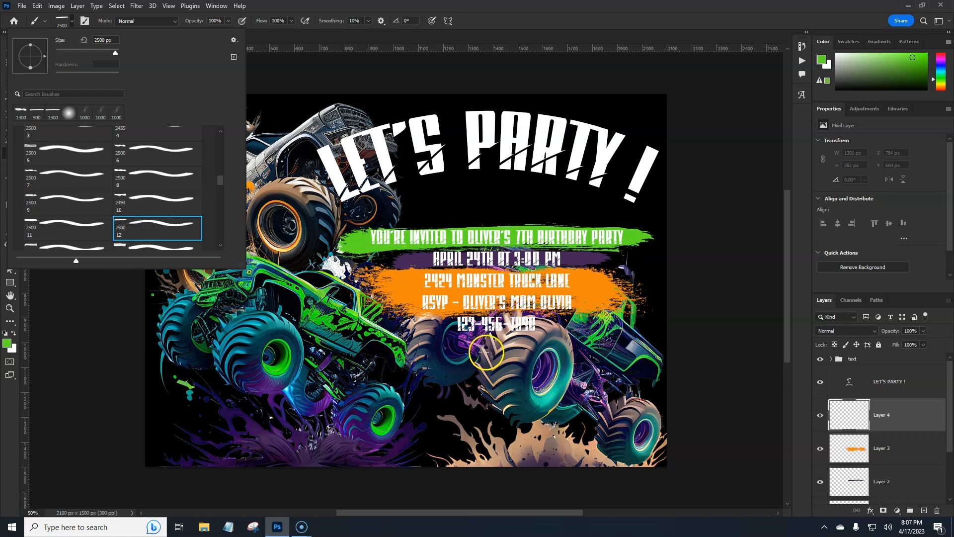
click(551, 22)
Reduce the brush to 1200 px and stamp a green stroke behind the phone number line
key(bracketleft)
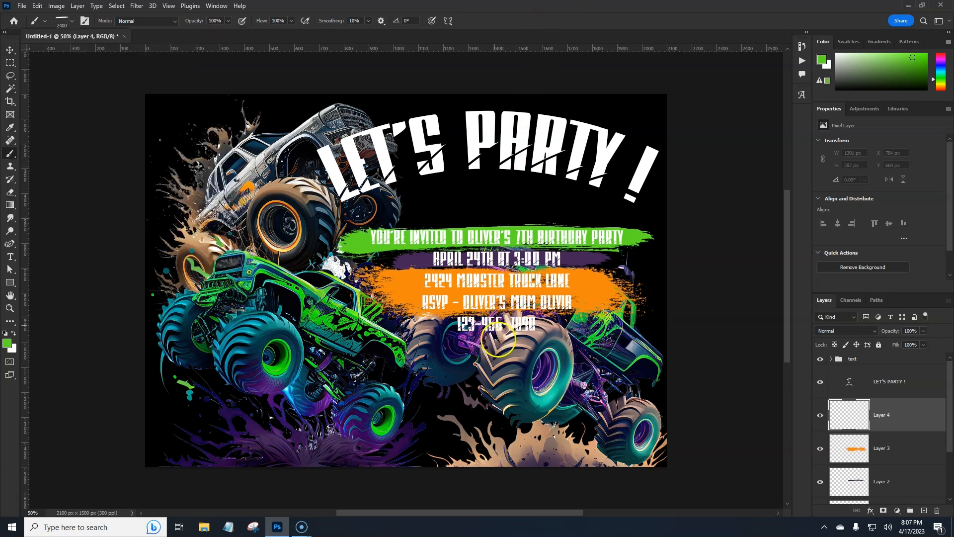
key(bracketleft)
key(bracketleft)
key(bracketleft)
key(bracketleft)
key(bracketleft)
key(bracketleft)
key(bracketleft)
key(bracketleft)
key(bracketleft)
key(bracketleft)
key(bracketleft)
key(bracketleft)
click(502, 330)
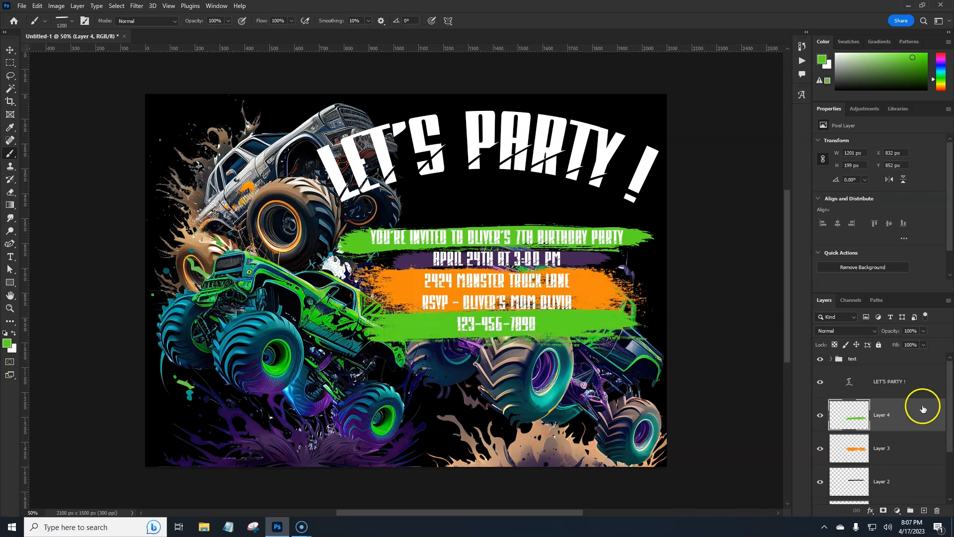
On a new layer, enlarge the brush to 2000 px and stamp a wide green stroke across the heading area
click(924, 512)
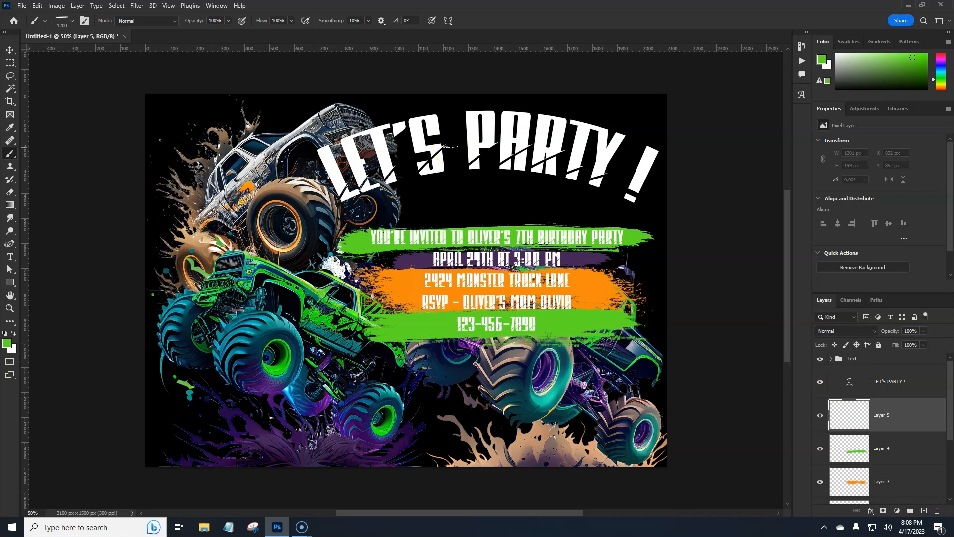
key(bracketright)
key(bracketright)
key(bracketright)
key(bracketright)
key(bracketright)
key(bracketright)
key(bracketright)
key(bracketright)
key(bracketright)
key(bracketright)
key(bracketleft)
key(bracketleft)
key(bracketleft)
click(406, 190)
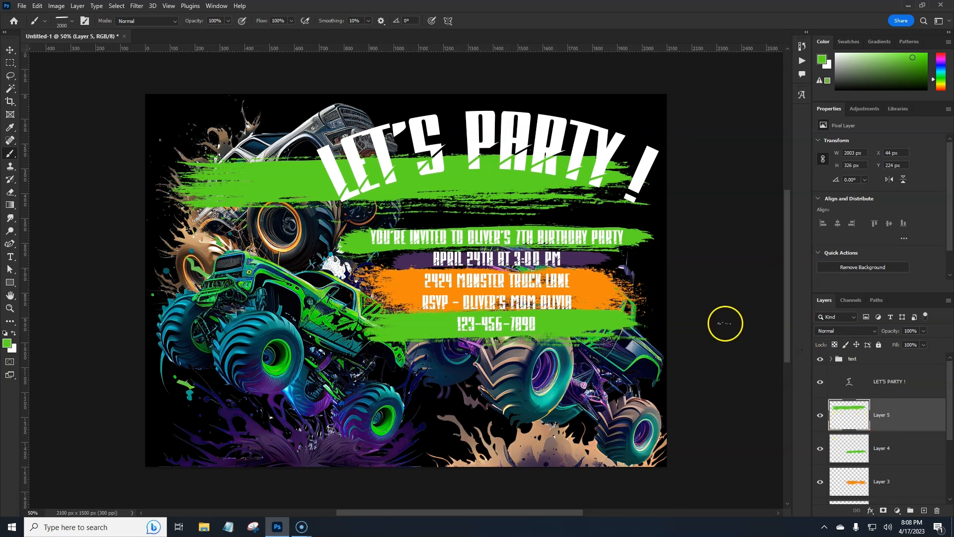
Warp the wide green stroke with the Arc style at a bend of about 45.5% and move it behind the "LET'S PARTY !" heading
click(38, 6)
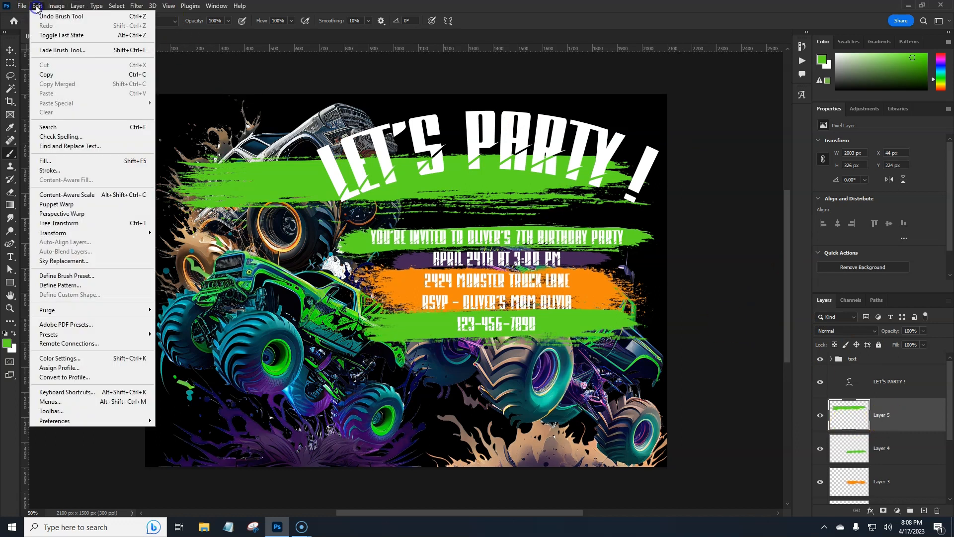
mouse_move(80, 233)
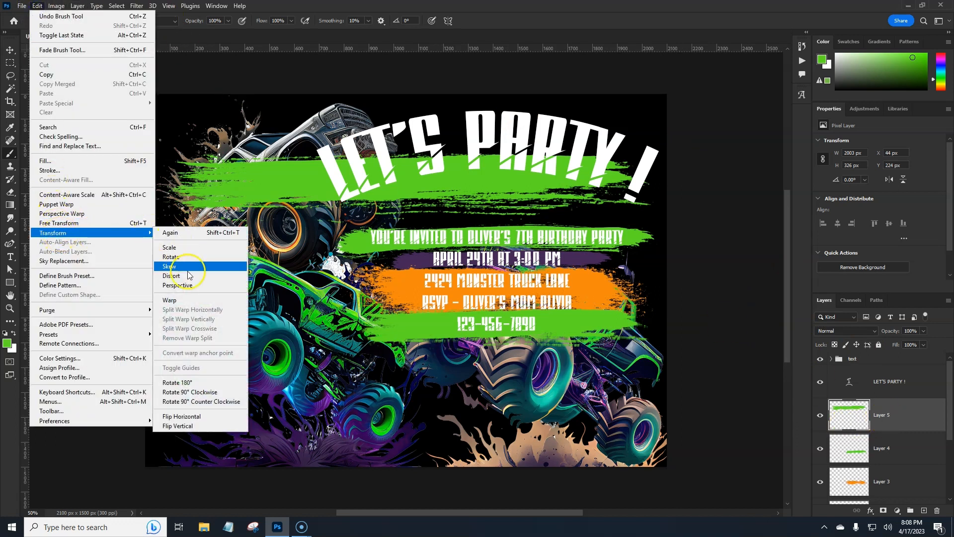
click(187, 300)
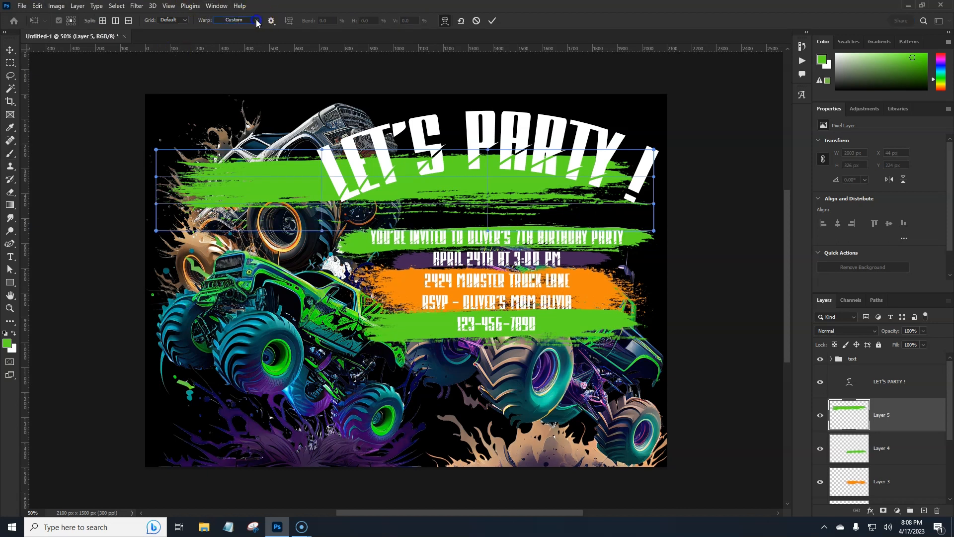
click(256, 20)
click(243, 46)
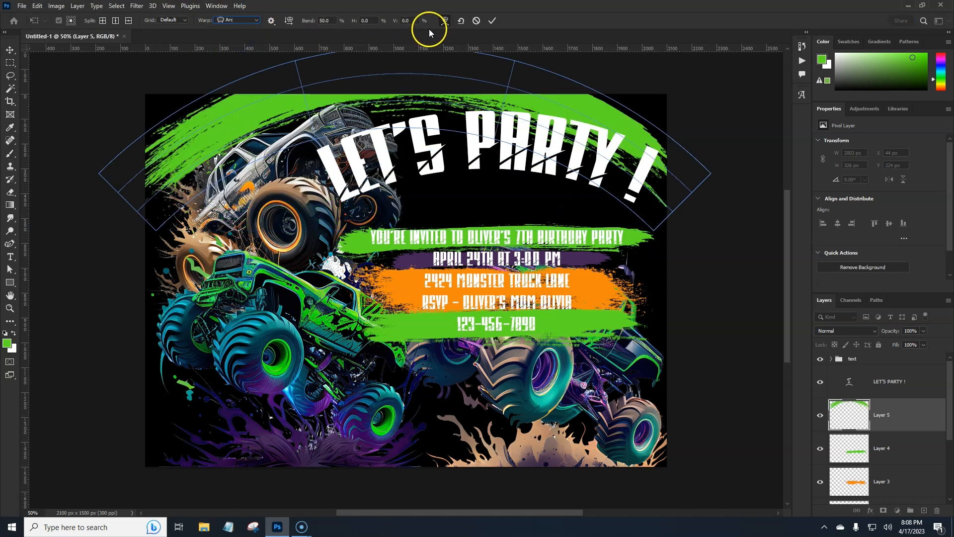
drag(788, 213, 790, 202)
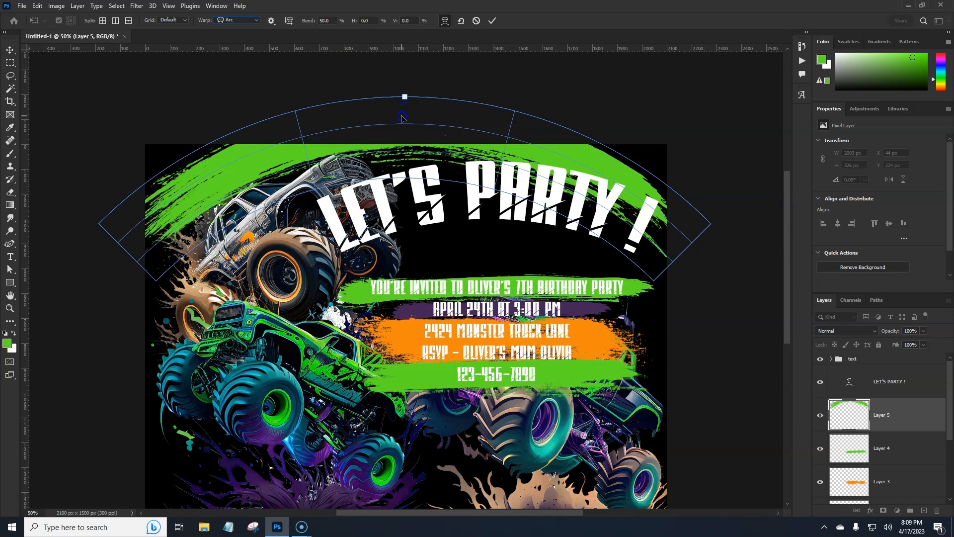
drag(405, 98, 404, 123)
mouse_move(375, 165)
mouse_down()
mouse_move(416, 192)
mouse_move(481, 200)
mouse_up()
drag(525, 163, 528, 149)
drag(663, 213, 665, 216)
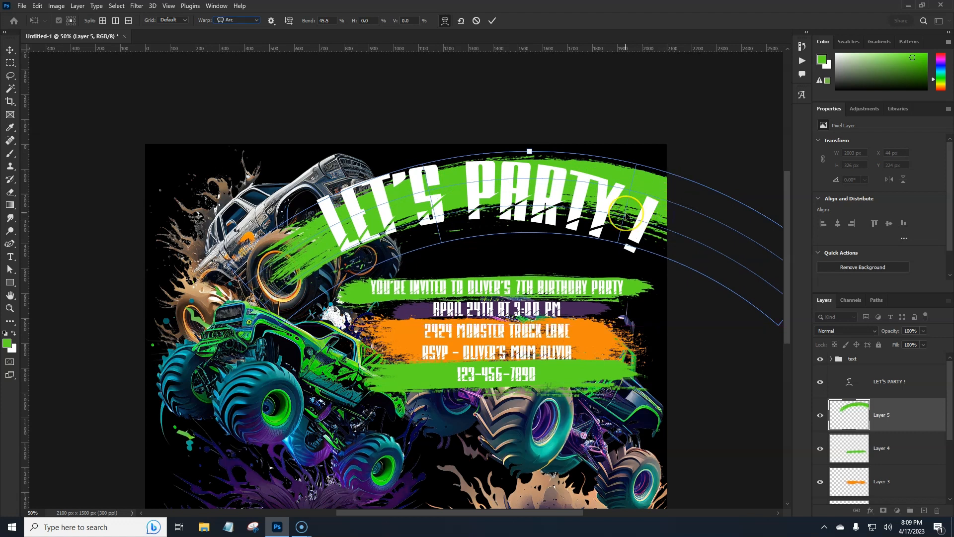
key(Return)
key(b)
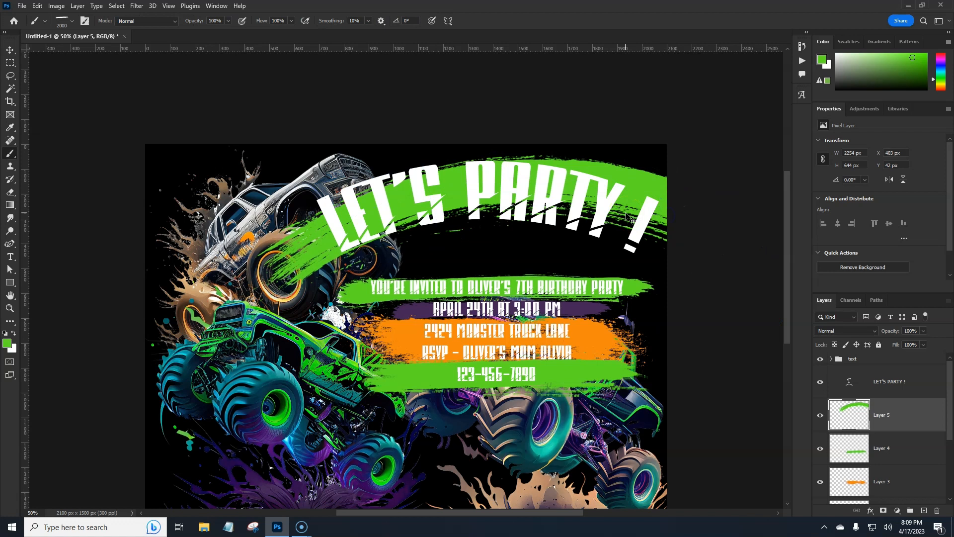
Scale the arched stroke to about 88.46%, rotate it about 4.31° and reposition it to follow the heading's curve
key(ctrl+t)
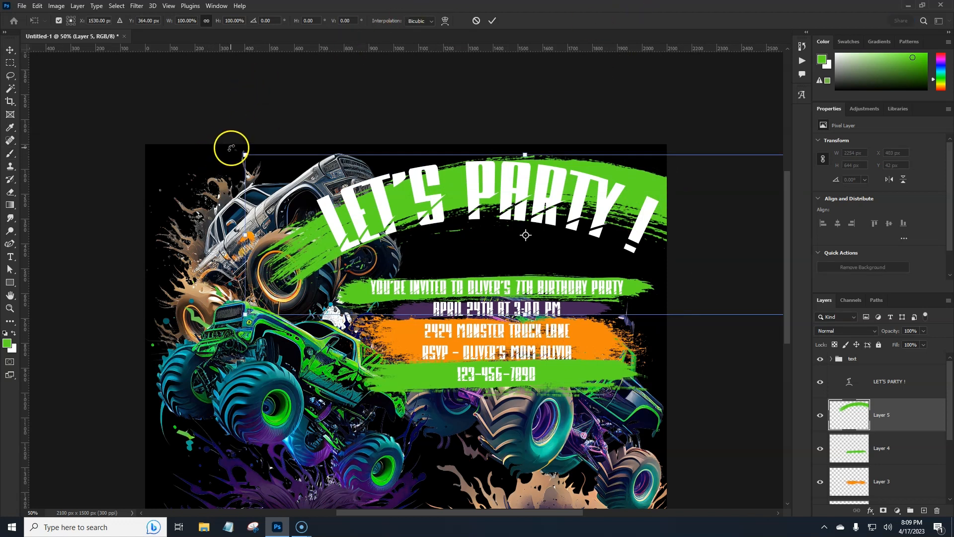
drag(232, 146, 236, 131)
drag(458, 187, 463, 191)
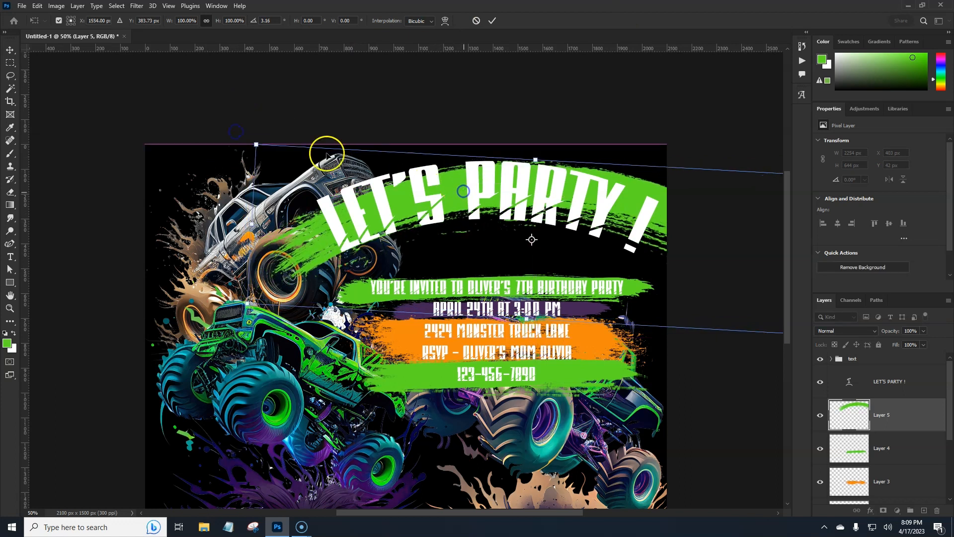
drag(251, 223, 323, 221)
drag(459, 206, 396, 200)
drag(257, 150, 259, 145)
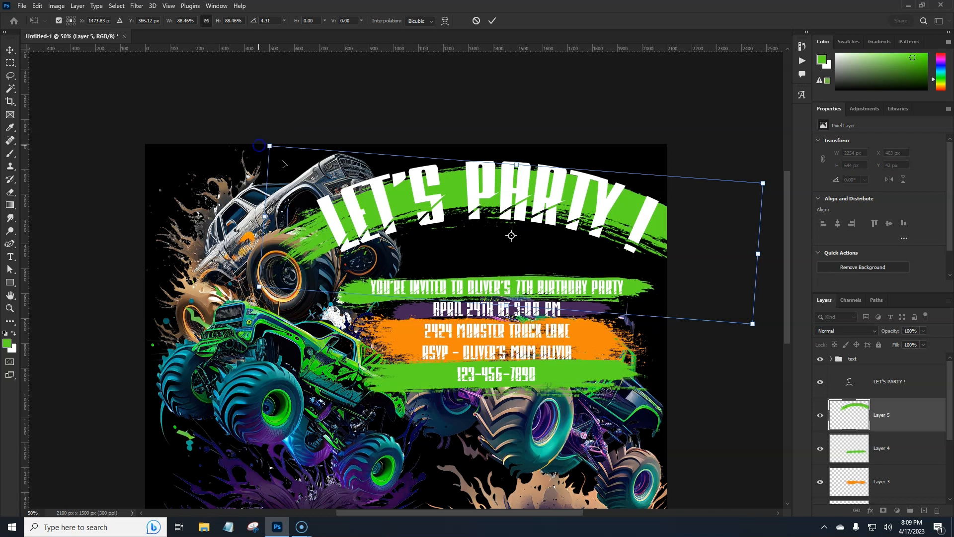
drag(449, 193, 452, 195)
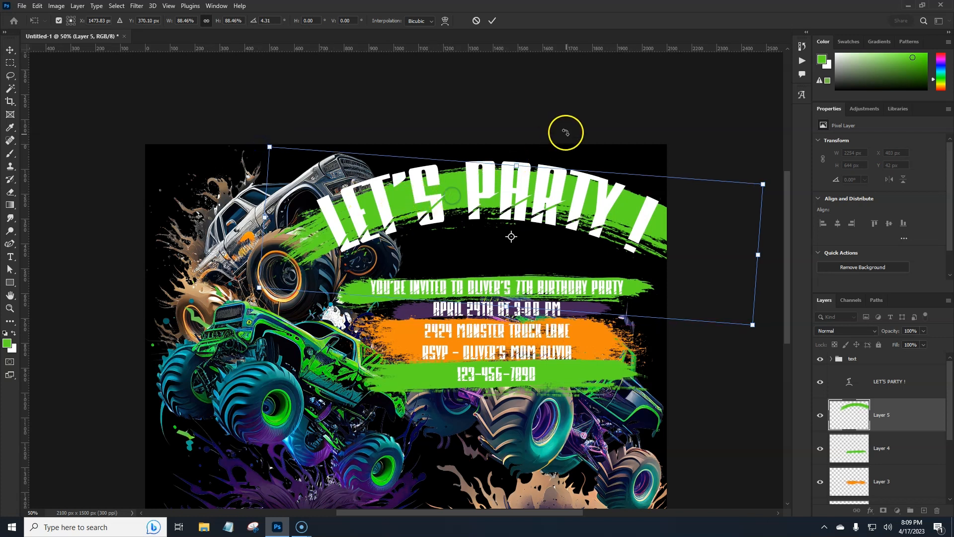
click(492, 20)
key(b)
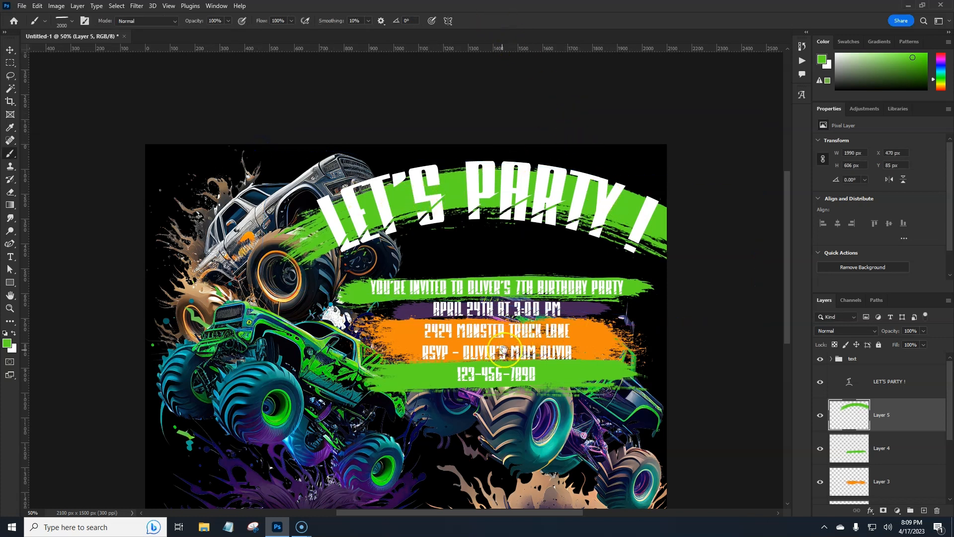
Scale the Monster Truck 03 image down to about 13.73% and place it in the invitation's lower-right corner
scroll(492, 308, down, 2)
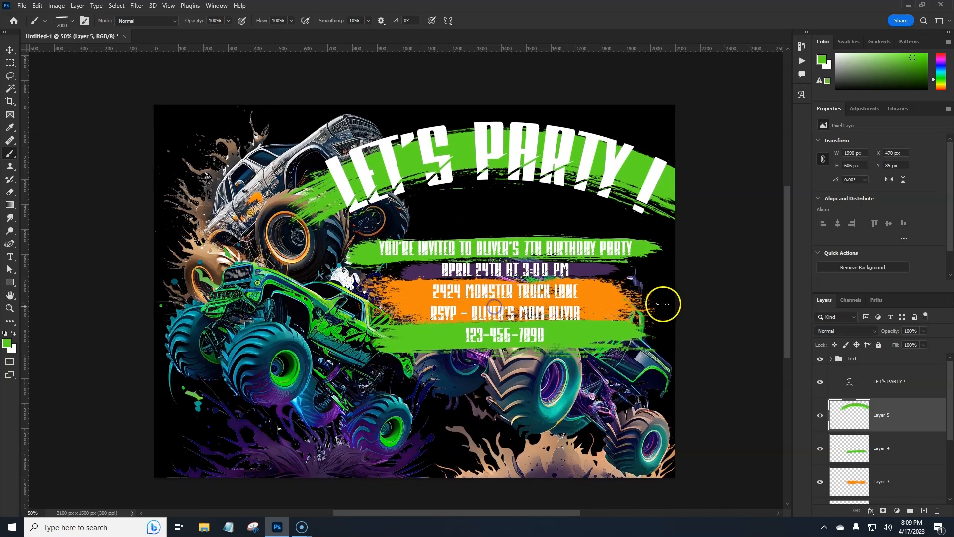
scroll(892, 425, down, 1)
scroll(892, 425, down, 3)
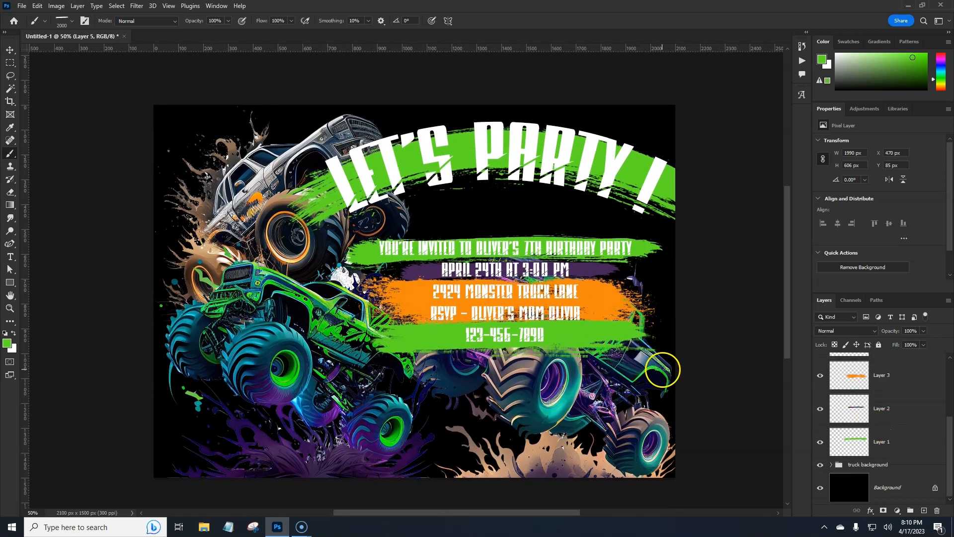
key(v)
click(627, 450)
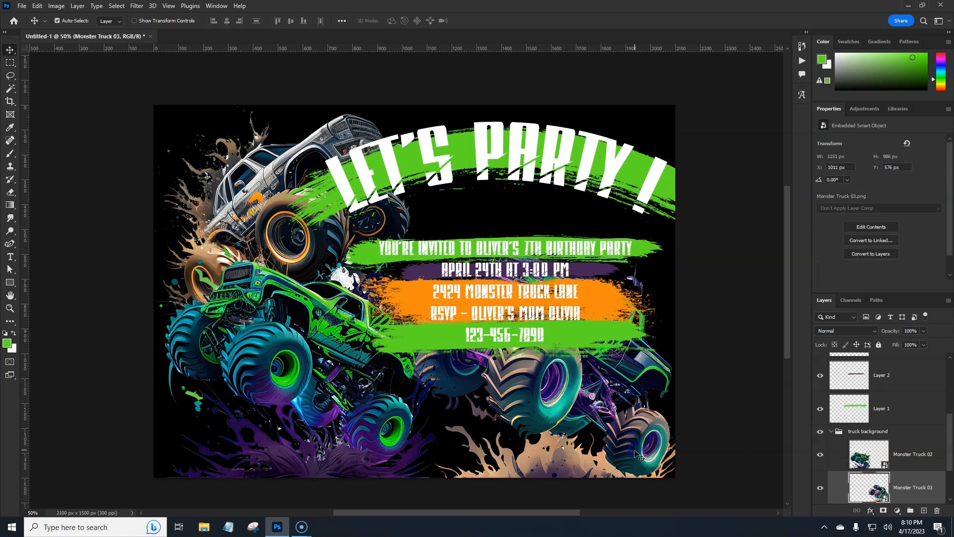
key(ctrl+t)
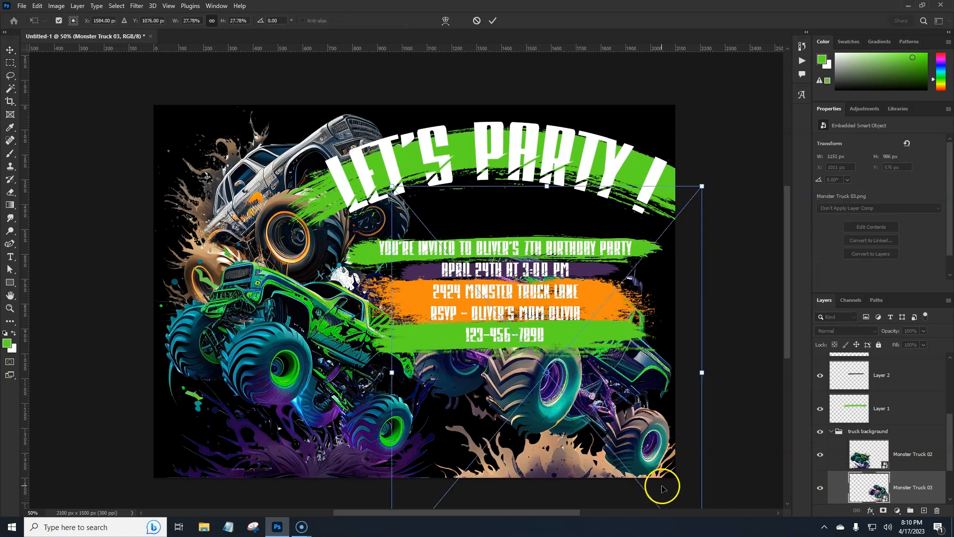
drag(695, 373, 644, 425)
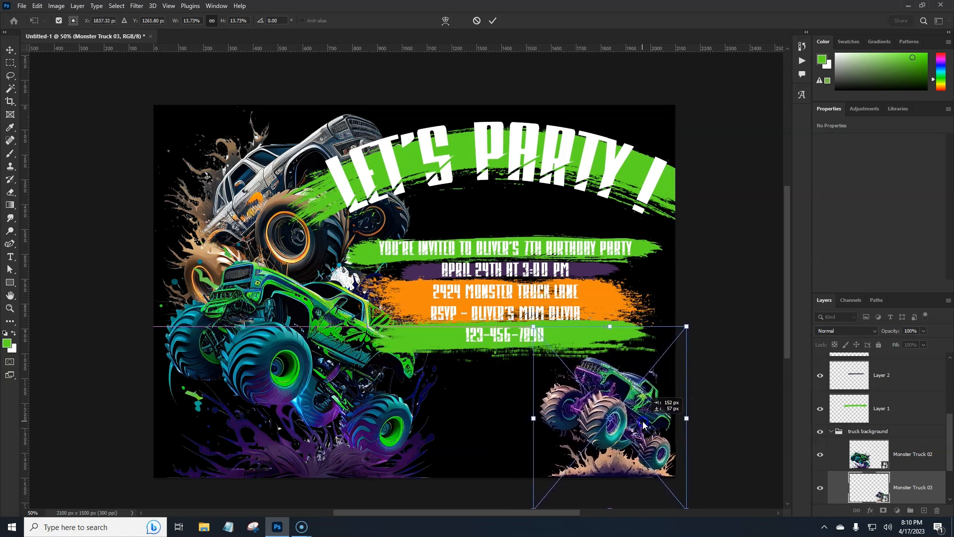
key(Return)
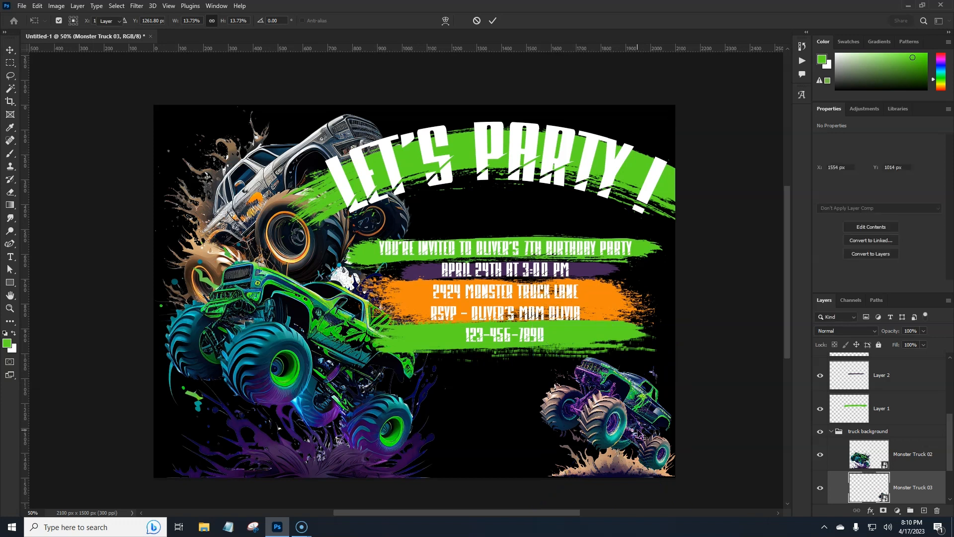
Duplicate the small truck, flip the copy horizontally and place it to the left of the original
key(ctrl+j)
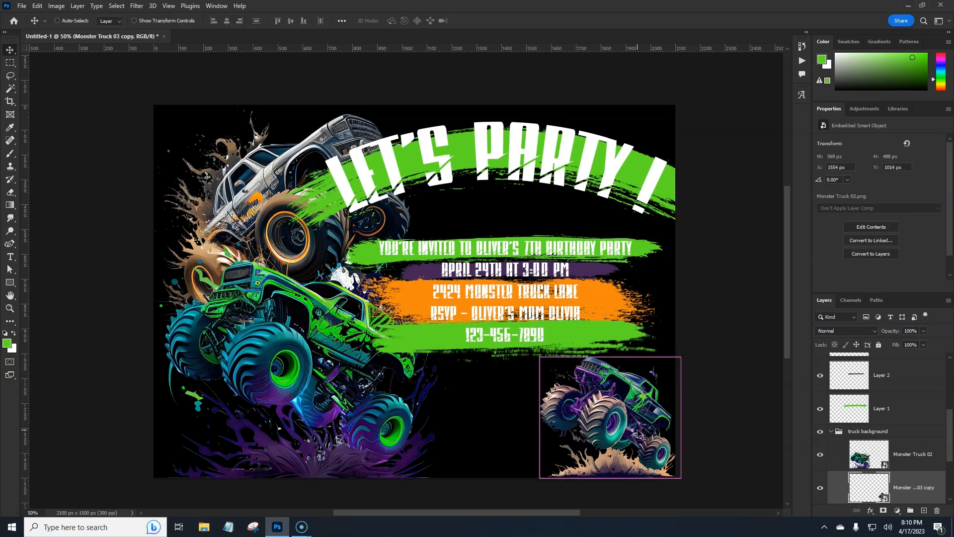
key(ctrl+t)
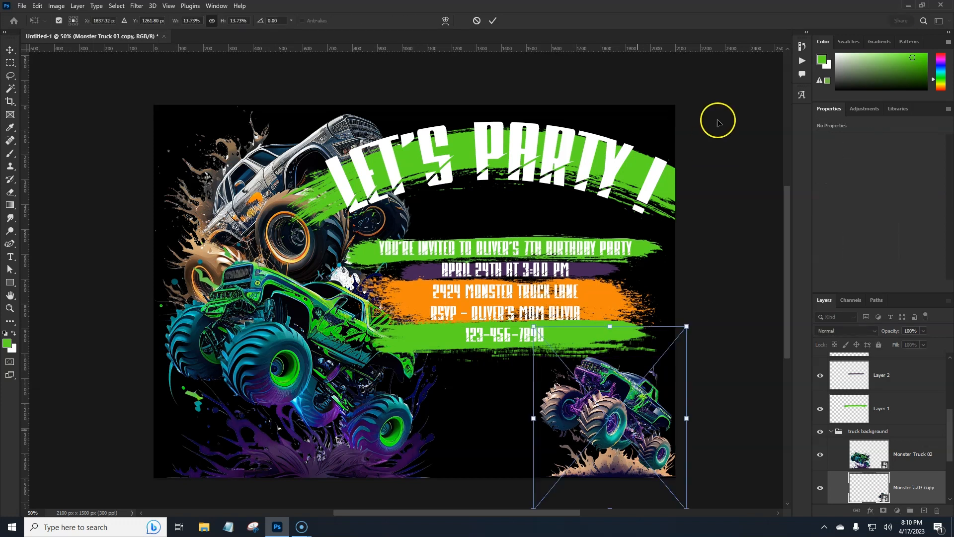
right_click(655, 410)
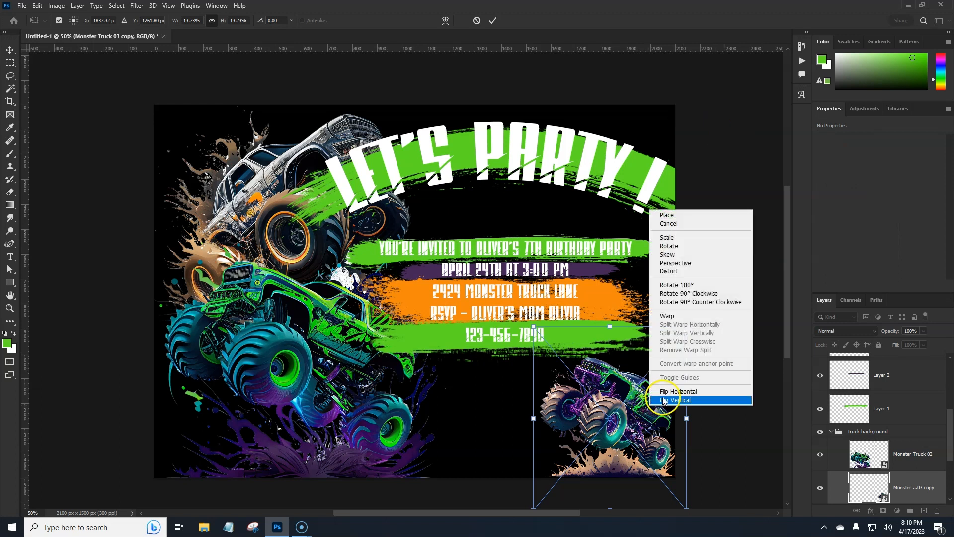
click(661, 392)
drag(652, 410, 523, 419)
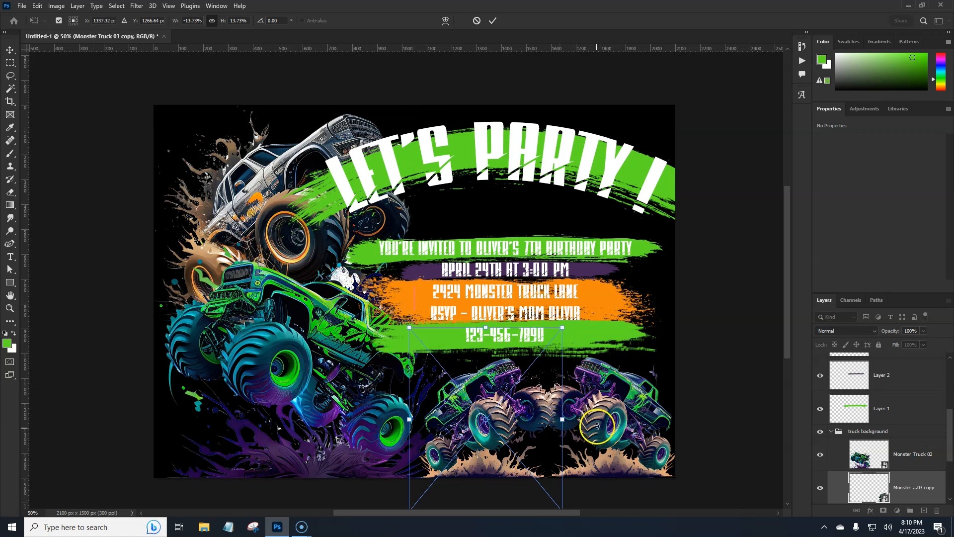
click(600, 407)
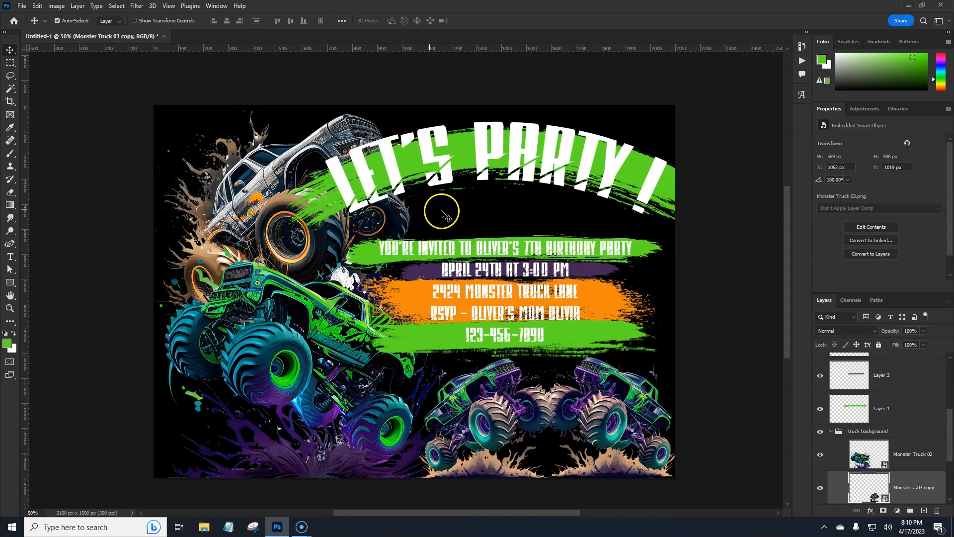
Collapse the truck background group and select the black Background layer
mouse_move(950, 451)
mouse_down()
mouse_move(950, 461)
mouse_move(950, 449)
mouse_up()
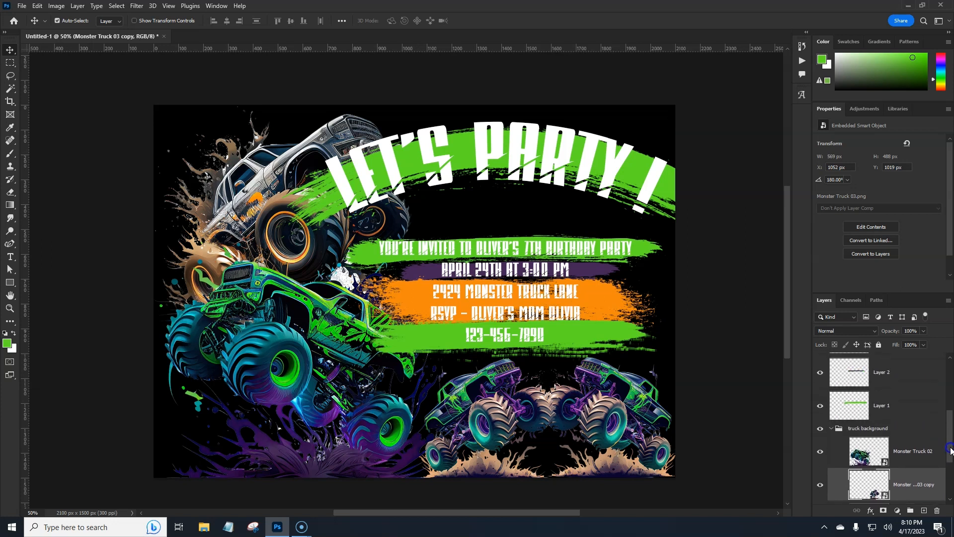
click(831, 430)
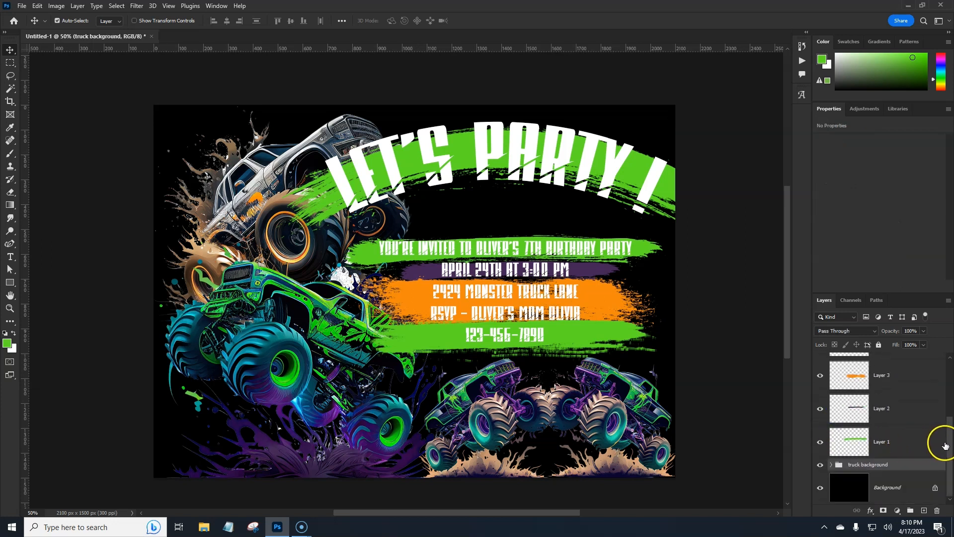
click(907, 480)
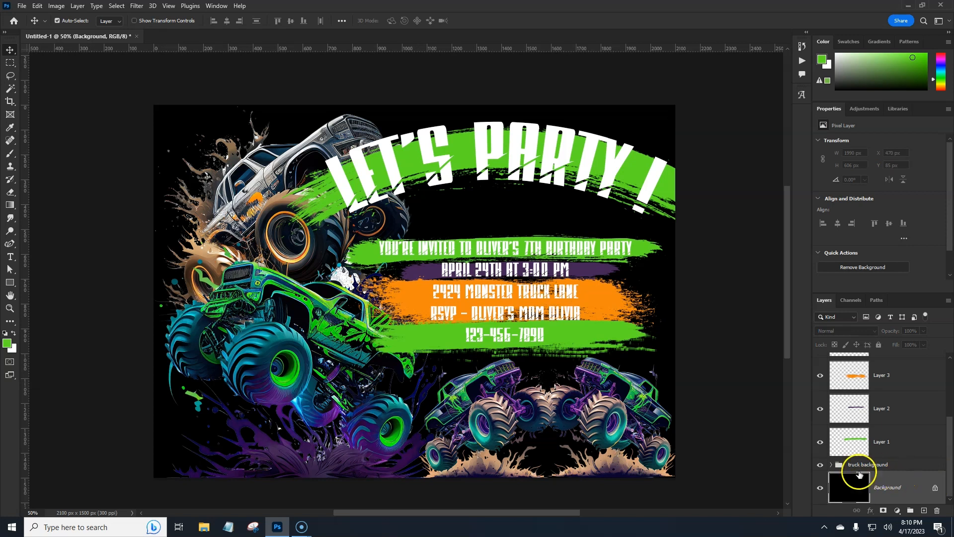
Add a new layer directly above the Background and choose brush 4 from the 30 Splash Photoshop Brushes set
click(924, 511)
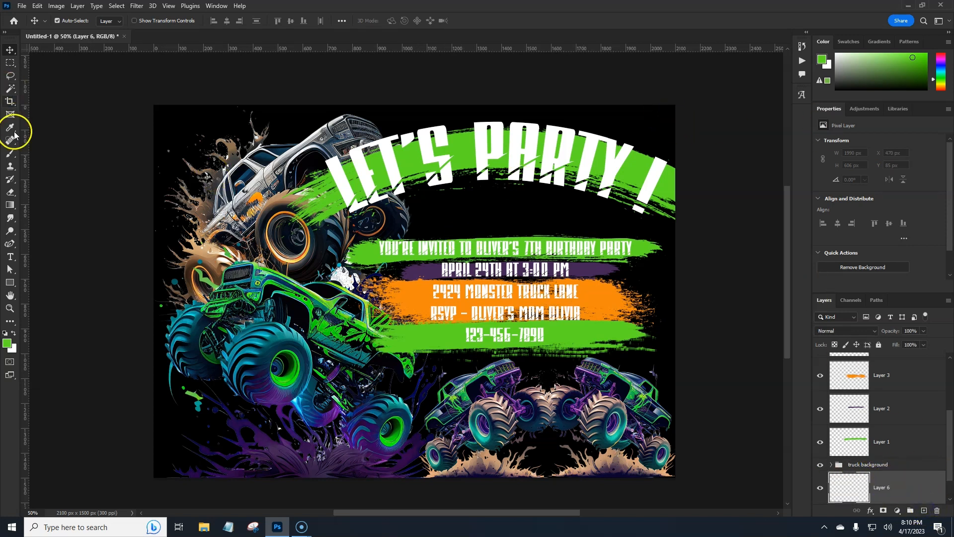
key(b)
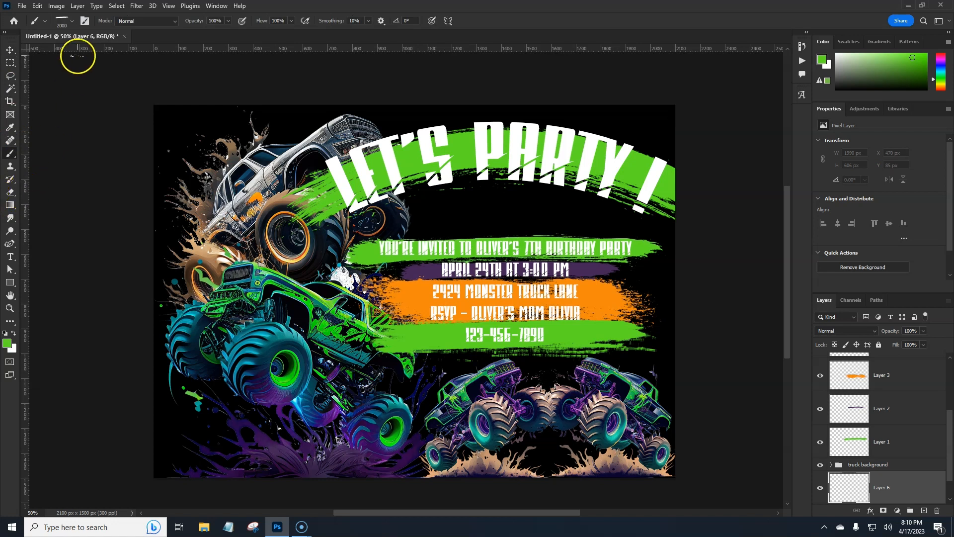
click(62, 23)
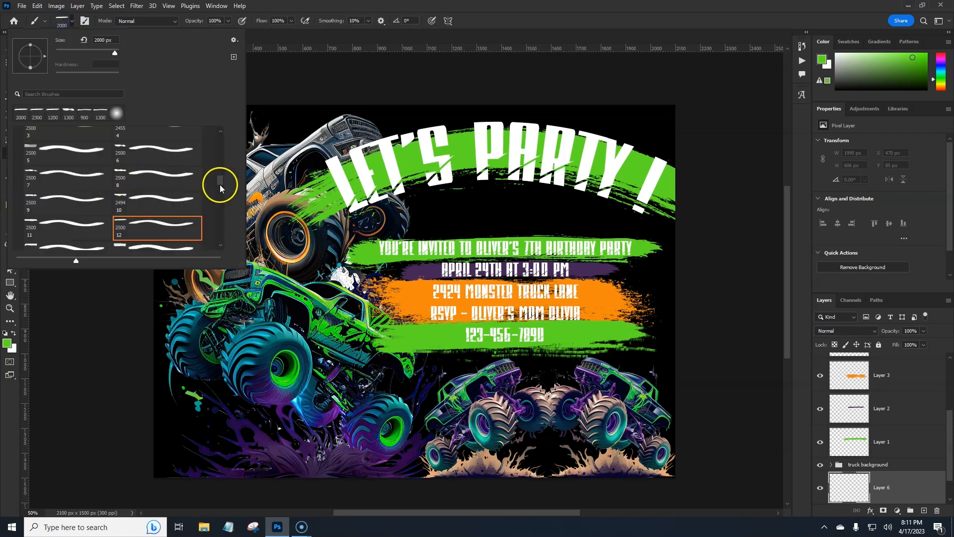
mouse_move(222, 185)
mouse_down()
mouse_move(220, 139)
mouse_move(222, 178)
mouse_up()
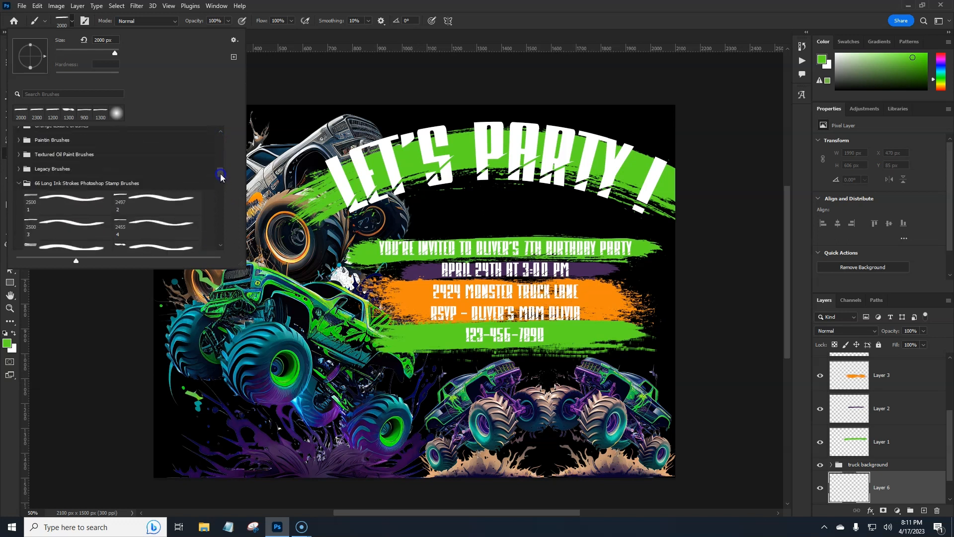
click(16, 185)
click(219, 227)
mouse_move(219, 227)
mouse_down()
mouse_move(220, 187)
mouse_move(222, 200)
mouse_up()
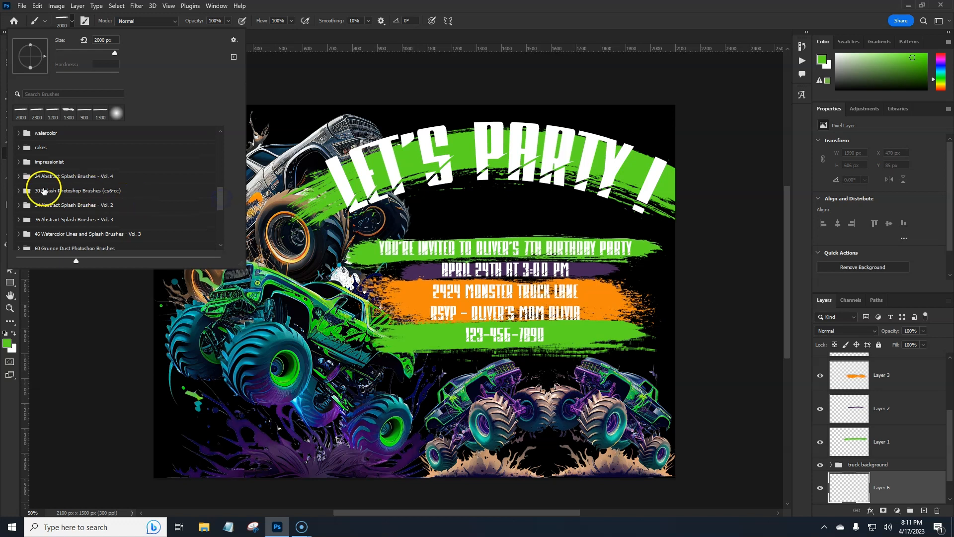
click(18, 191)
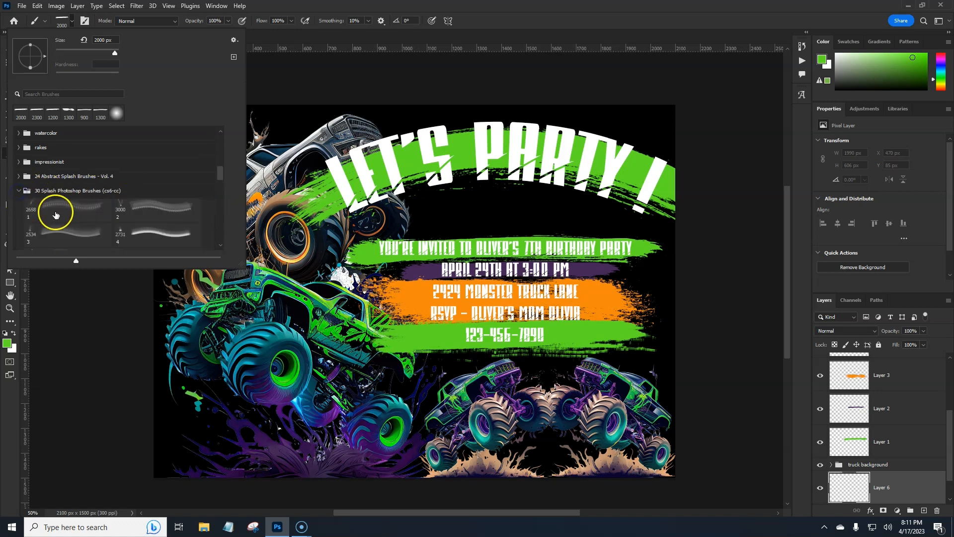
click(146, 234)
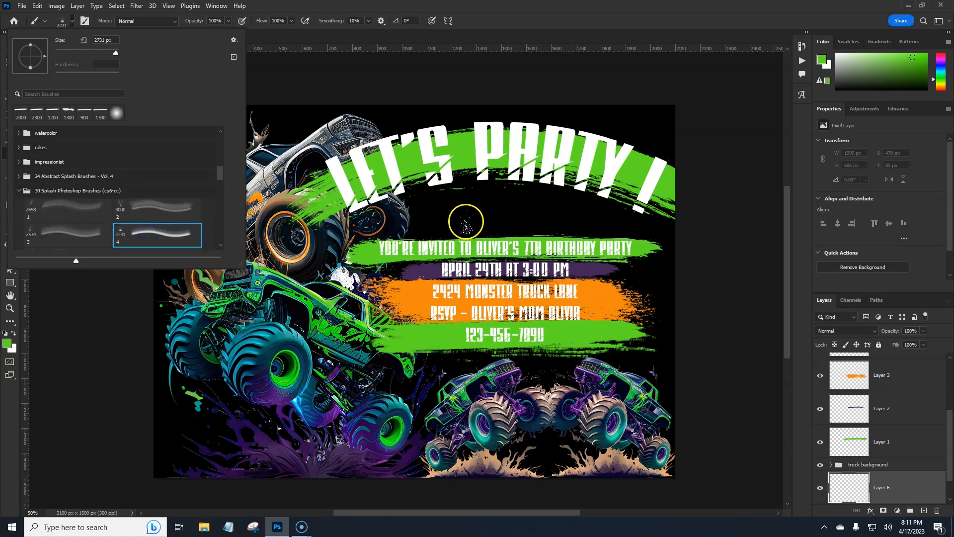
key(Return)
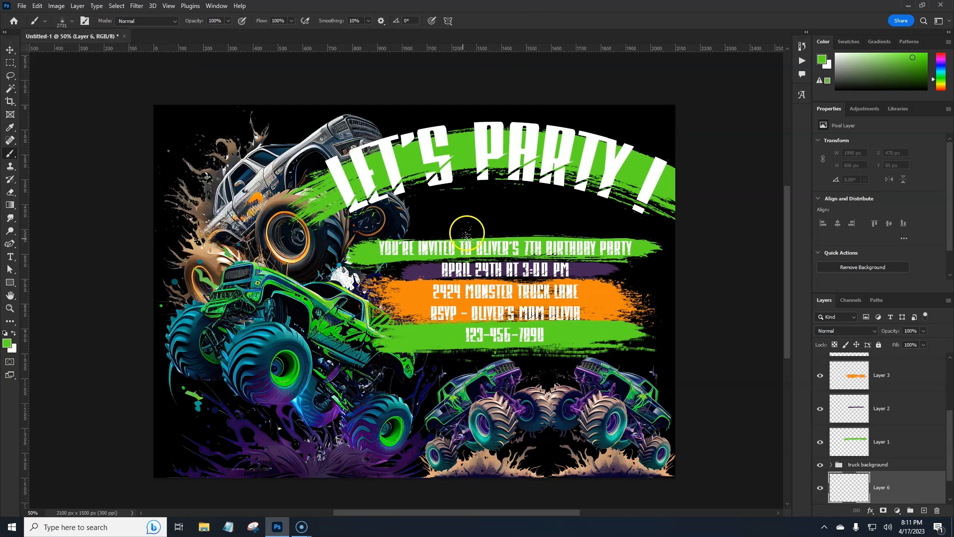
Sample the brown of the mud splash as the brush colour, then try one splatter stamp and undo it
alt+click(202, 200)
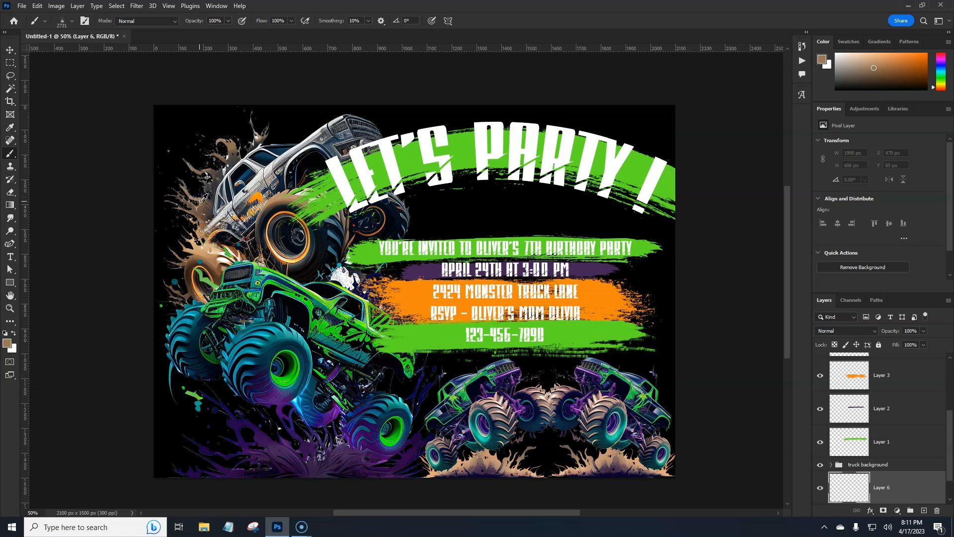
click(525, 219)
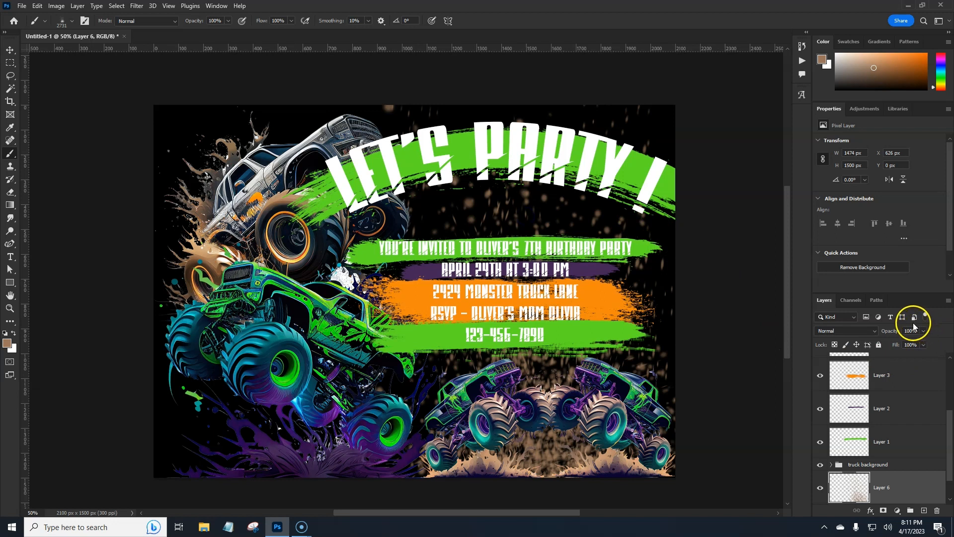
key(ctrl+z)
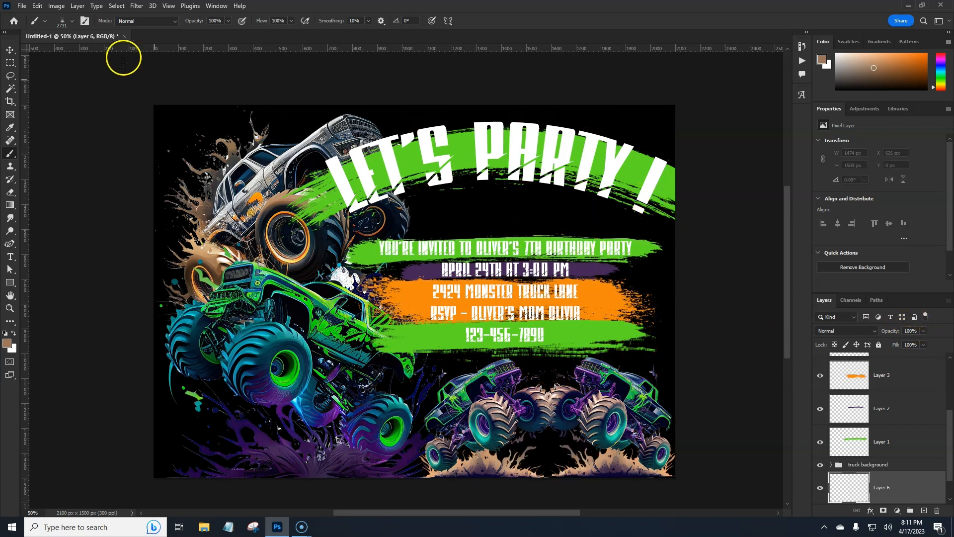
Switch to brush 6 of the 30 Splash Photoshop Brushes set and reduce its size to 1000 px
click(62, 22)
scroll(176, 220, down, 3)
scroll(174, 222, down, 1)
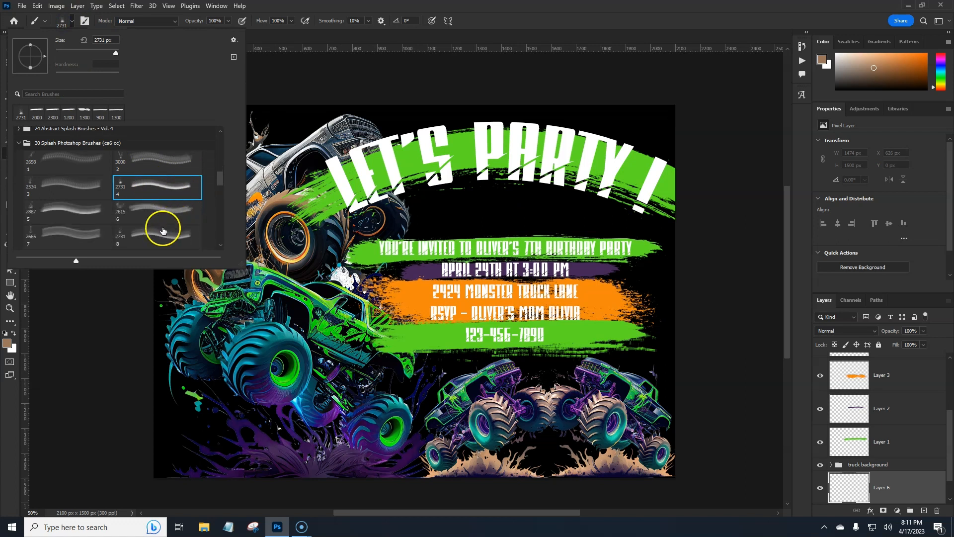
click(163, 211)
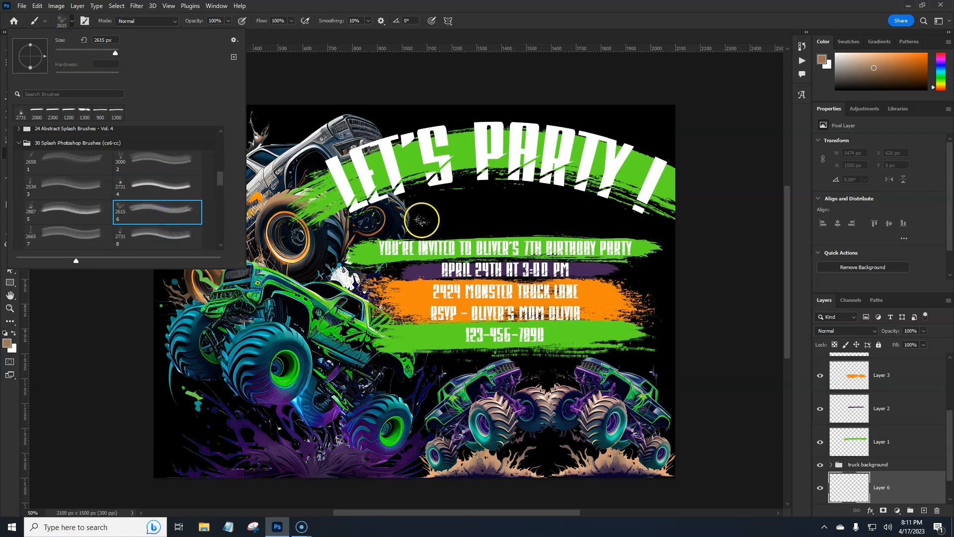
click(555, 21)
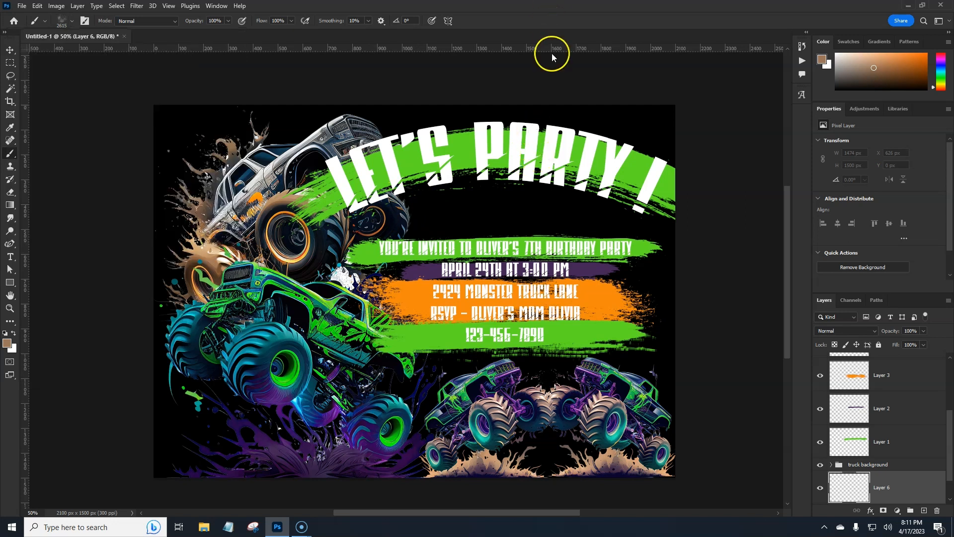
key(bracketleft)
key(bracketleft)
key(bracketleft)
key(bracketleft)
key(bracketleft)
key(bracketleft)
key(bracketleft)
key(bracketleft)
key(bracketleft)
key(bracketleft)
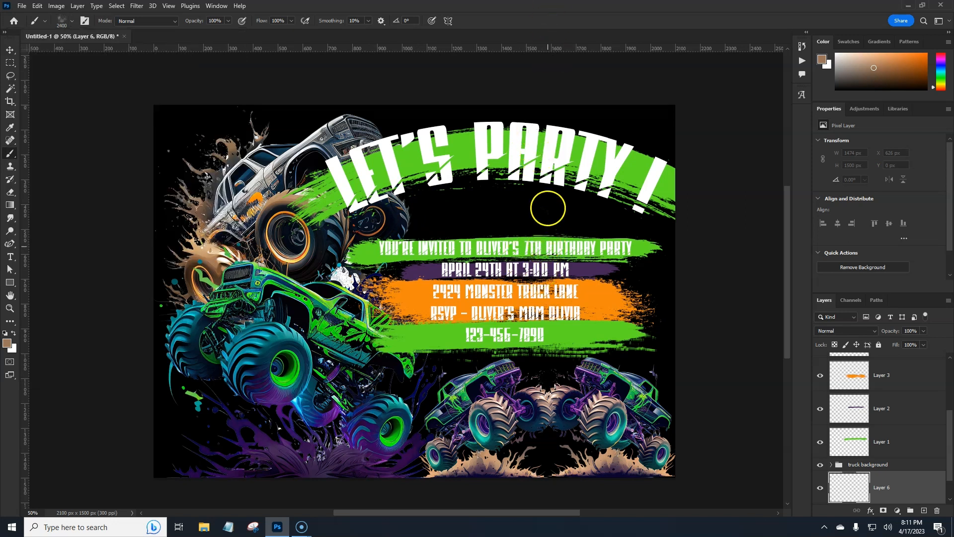
key(bracketleft)
key(bracketleft)
key(bracketleft)
key(bracketleft)
key(bracketleft)
key(bracketleft)
key(bracketleft)
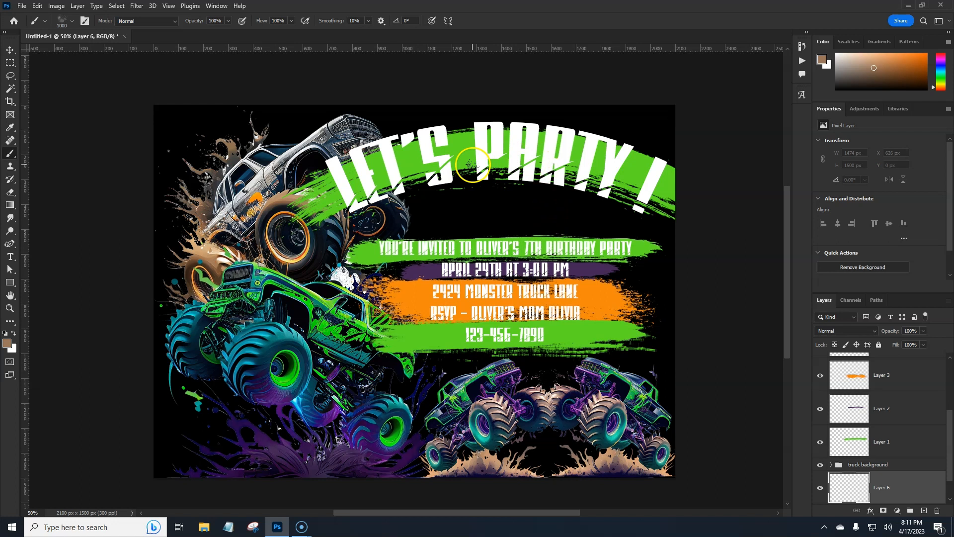
Stamp brown mud splatter over the whole black background, behind the heading, the text and the trucks
click(463, 169)
click(629, 165)
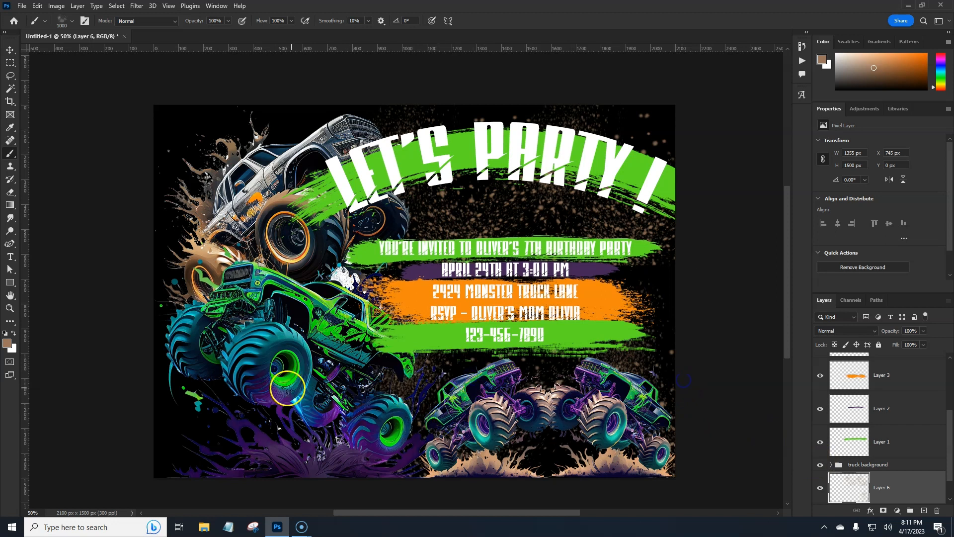
click(230, 389)
click(218, 142)
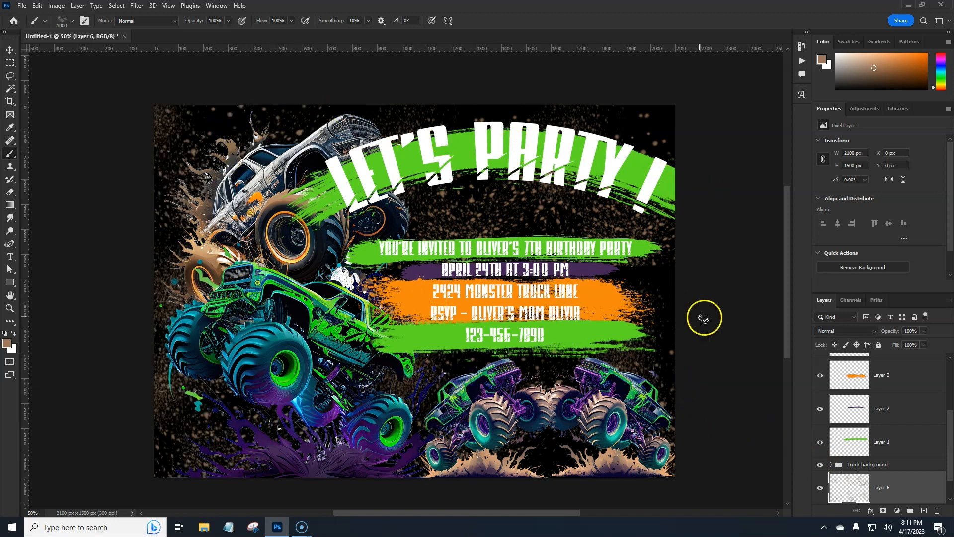
click(674, 307)
click(515, 118)
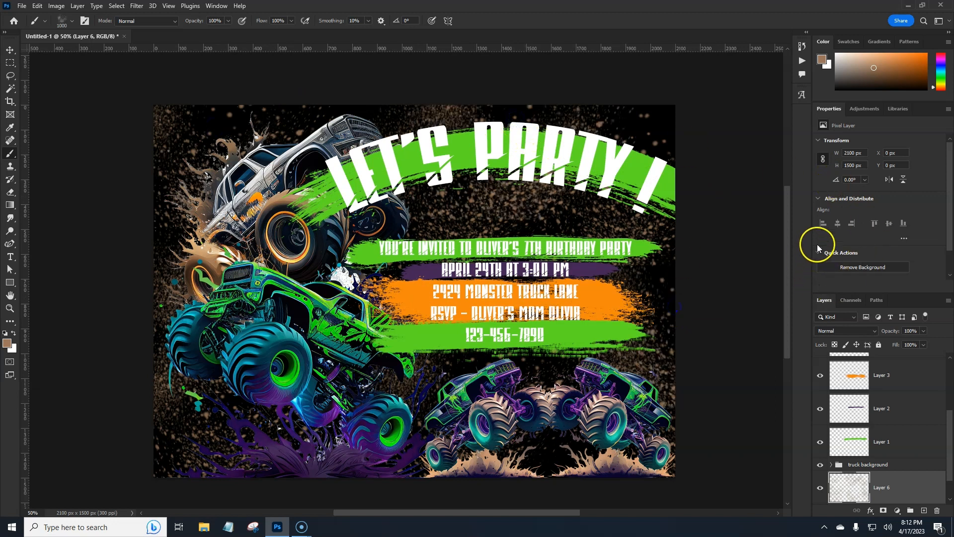
click(707, 133)
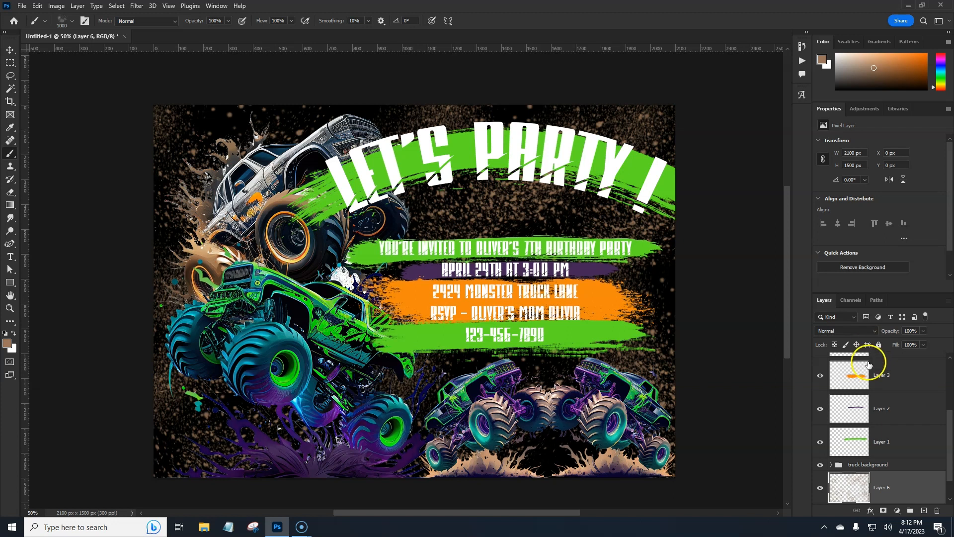
Add a Drop Shadow effect to the text group and reset the effect's settings to their defaults
drag(949, 443, 950, 374)
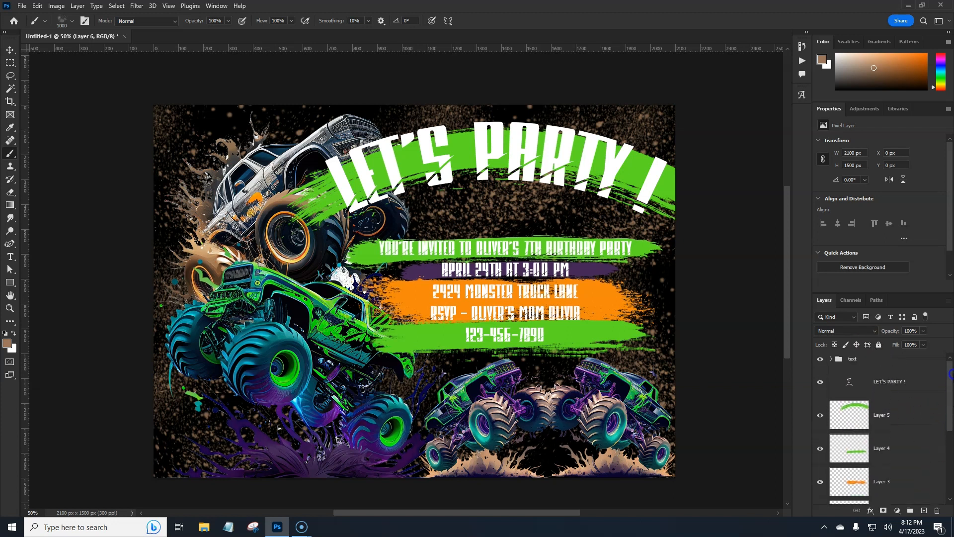
click(879, 359)
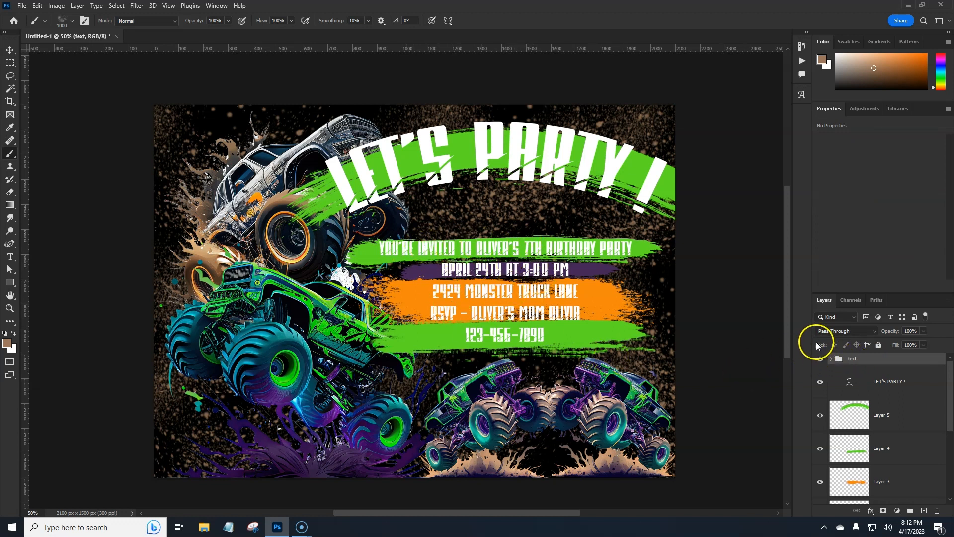
double_click(892, 363)
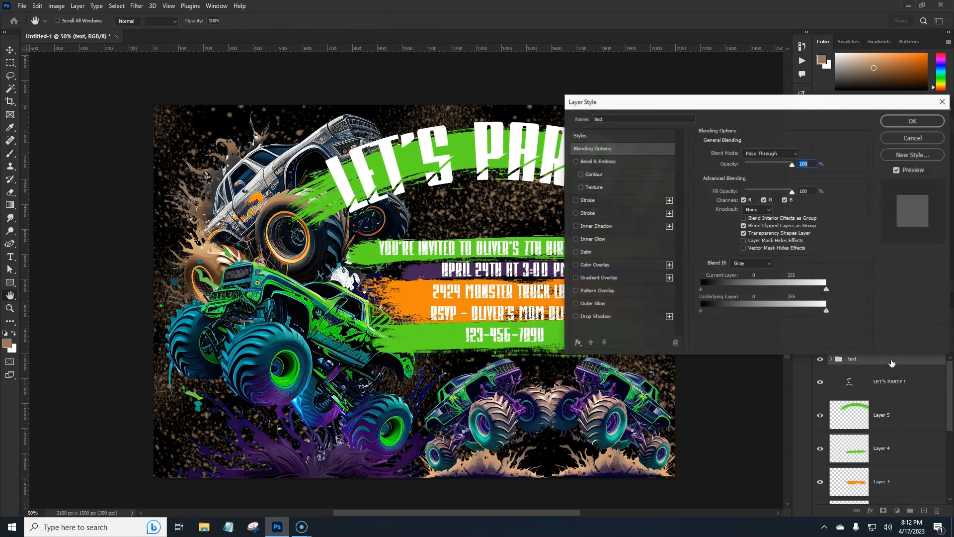
click(604, 317)
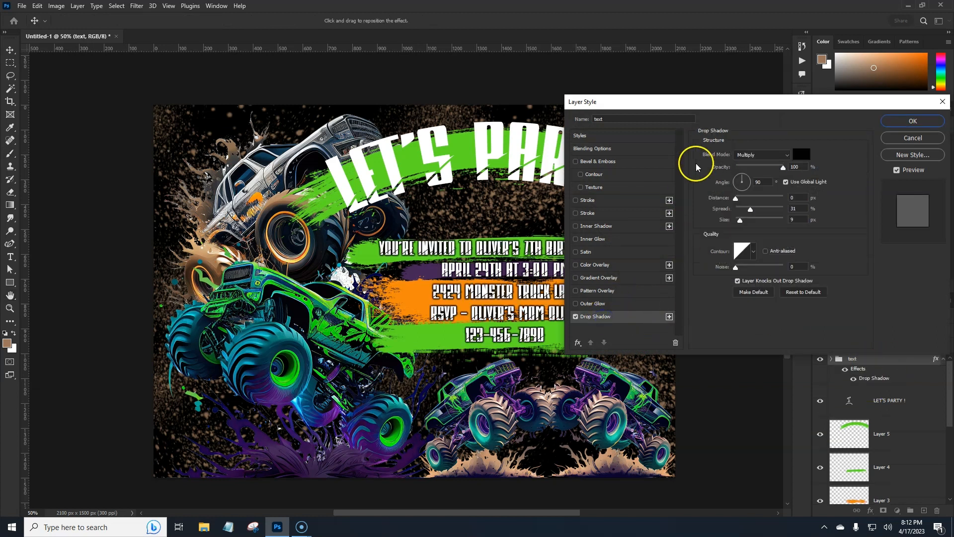
drag(713, 107, 718, 72)
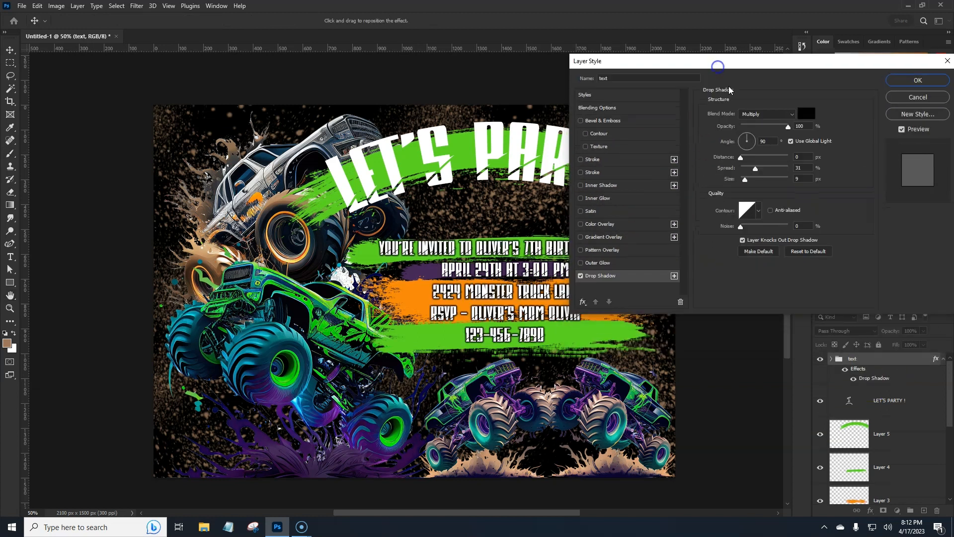
click(801, 252)
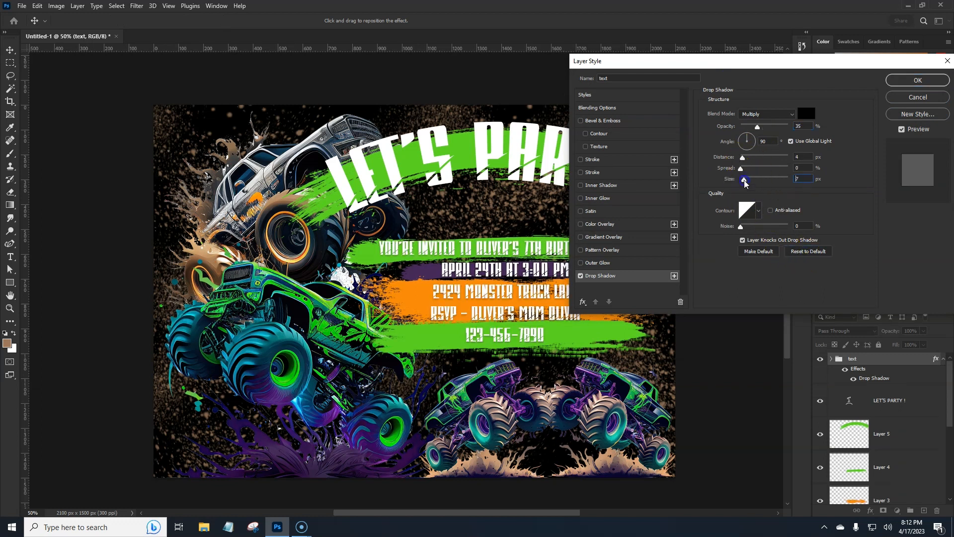
Set the text group's drop shadow to 100% opacity, 8% spread and 8 px size, and apply it
drag(758, 127, 764, 129)
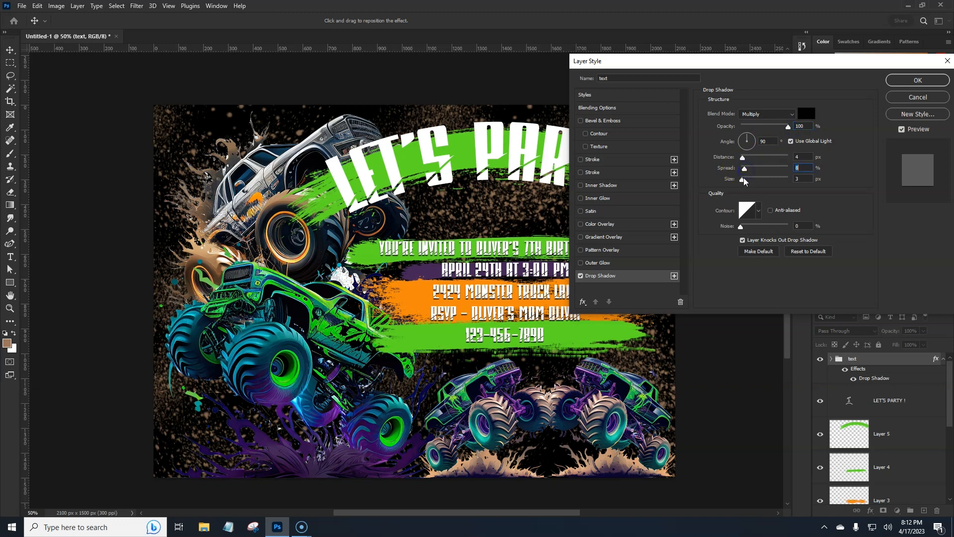
drag(745, 181, 746, 182)
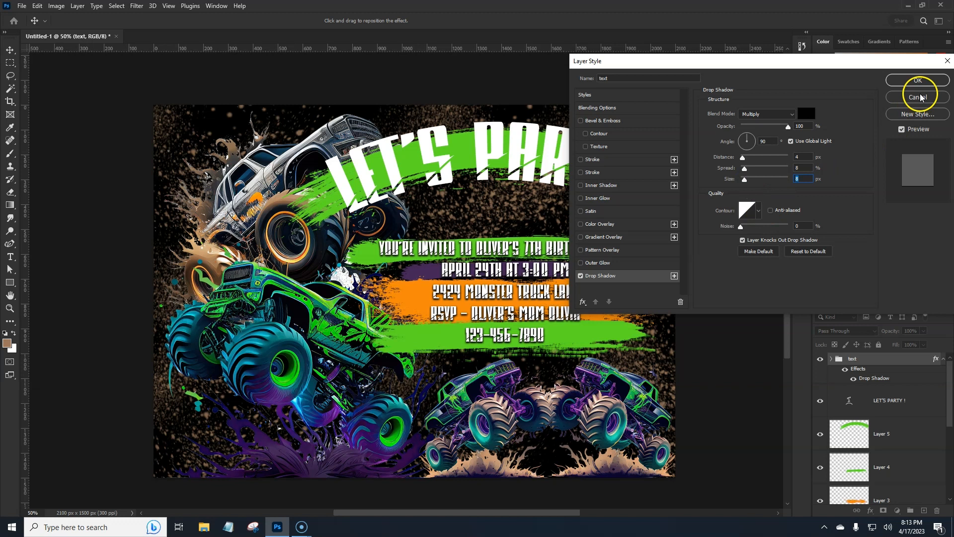
click(918, 81)
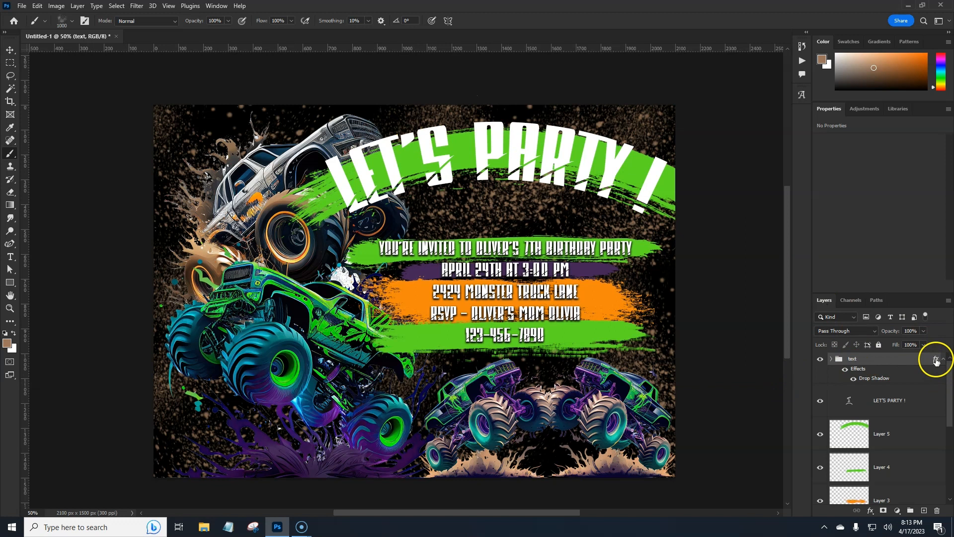
Copy the text group's drop shadow to the "LET'S PARTY !" heading and recolour the heading orange (#f3890c), sampled from the orange brush stroke
drag(936, 361, 927, 403)
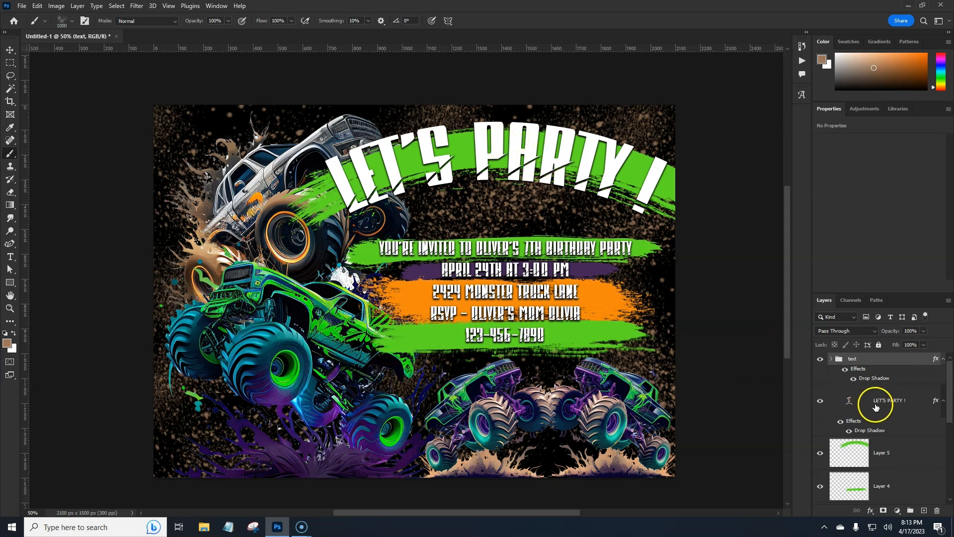
click(915, 407)
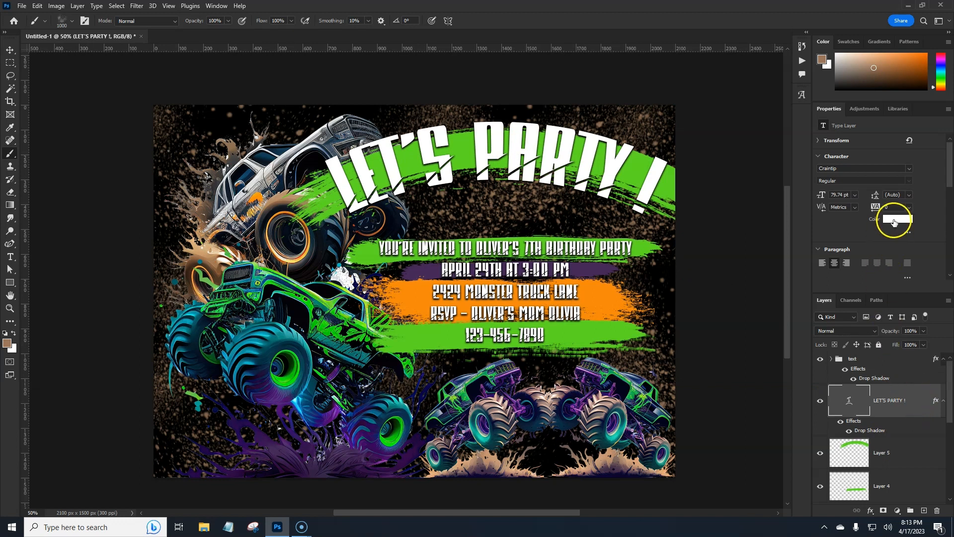
click(894, 220)
click(596, 306)
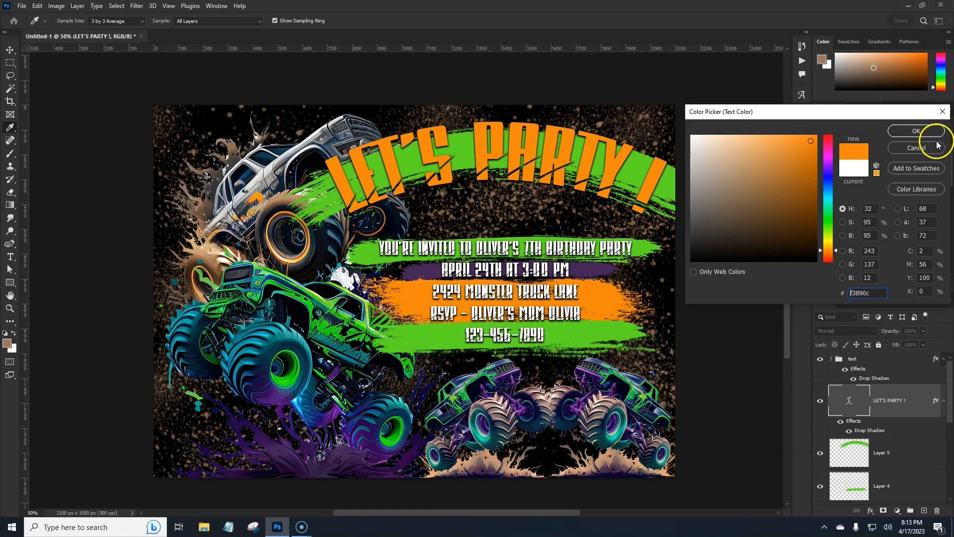
click(916, 132)
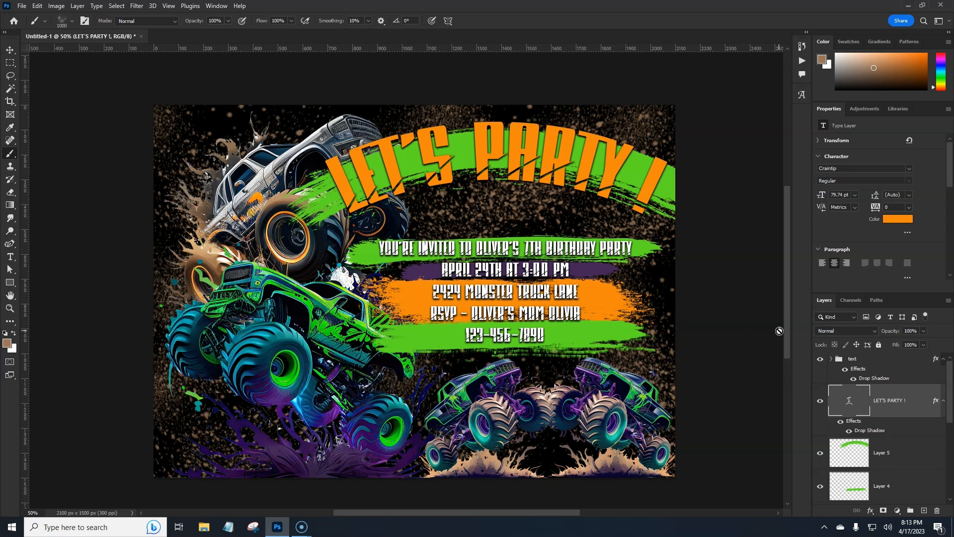
click(775, 329)
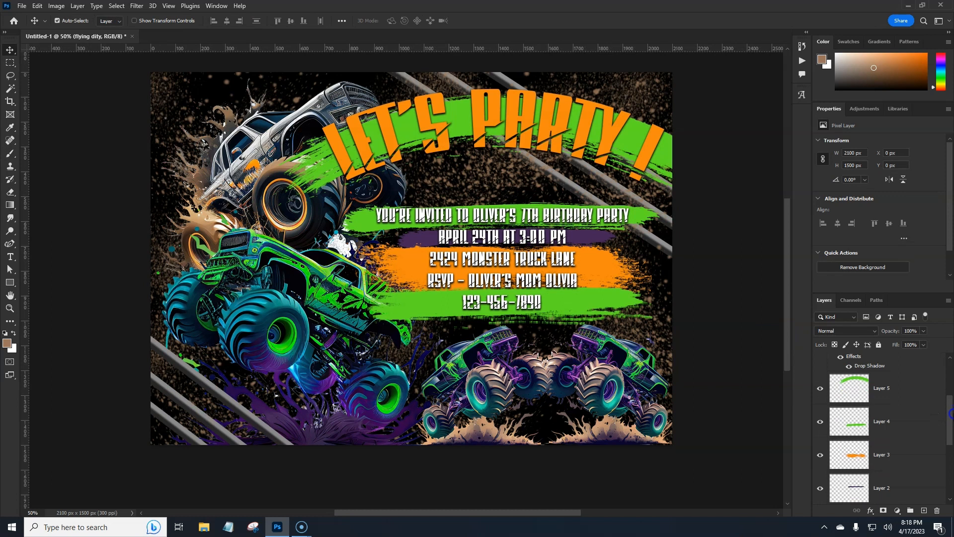
Draw a black rectangle about 1331 × 698 px above the truck background group, behind the text, and round its corners to about 224 px
drag(950, 447, 950, 451)
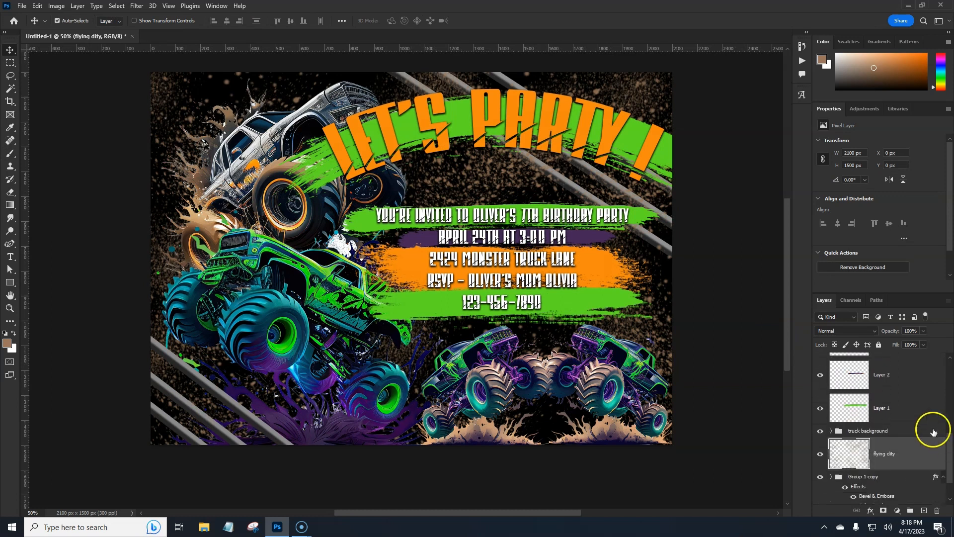
click(900, 433)
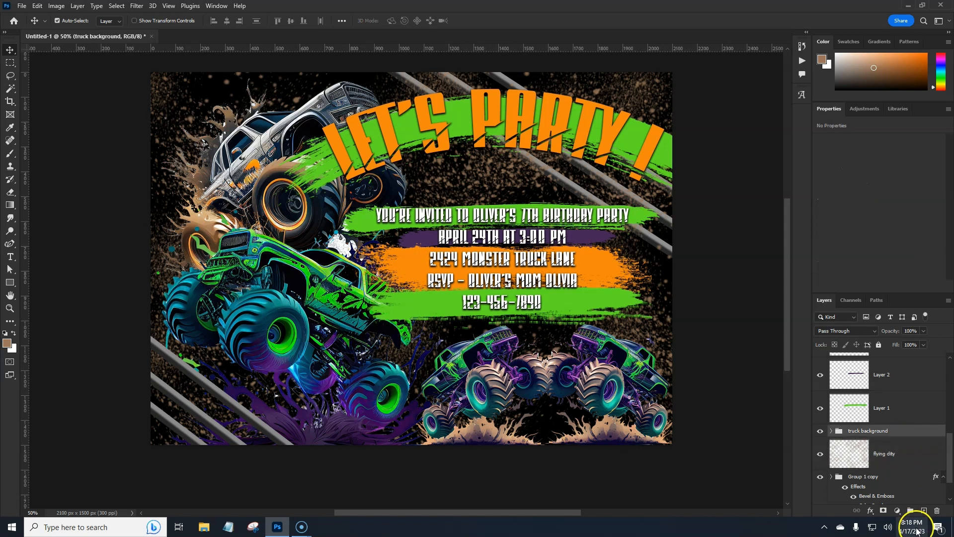
drag(14, 285, 53, 281)
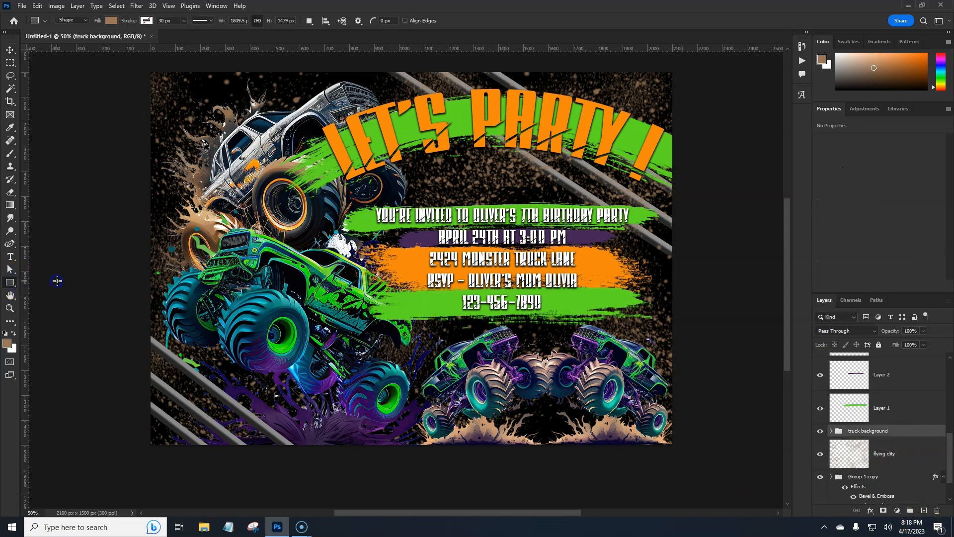
click(111, 21)
click(121, 73)
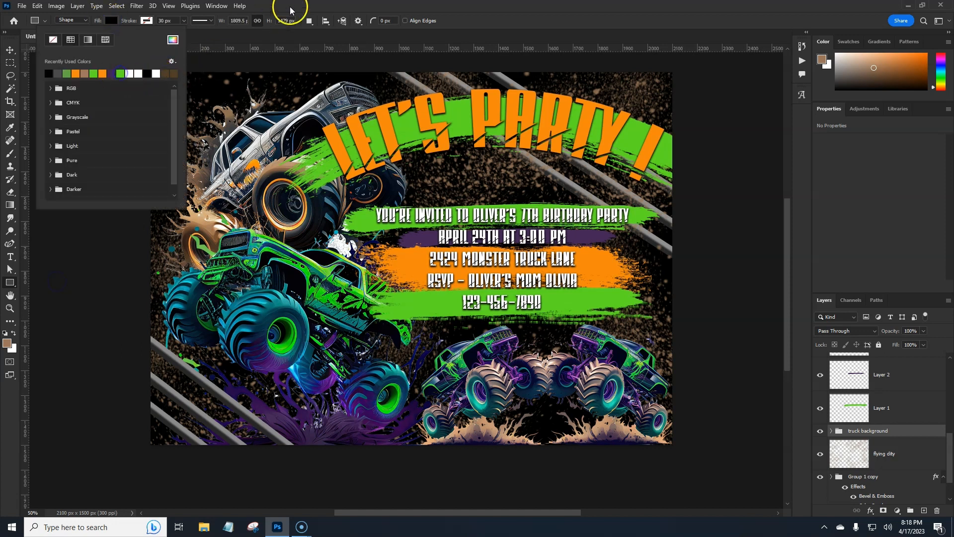
click(287, 6)
drag(384, 176, 715, 349)
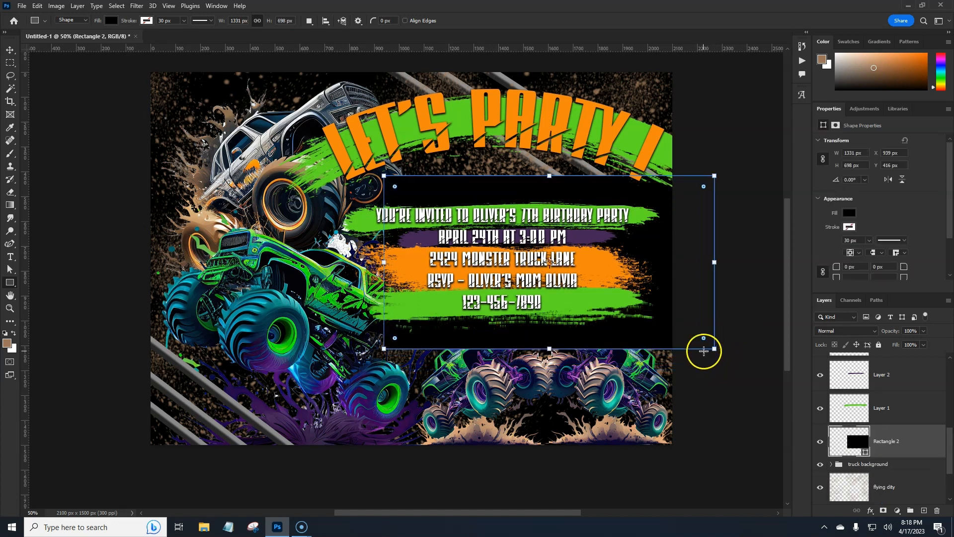
drag(397, 189, 440, 205)
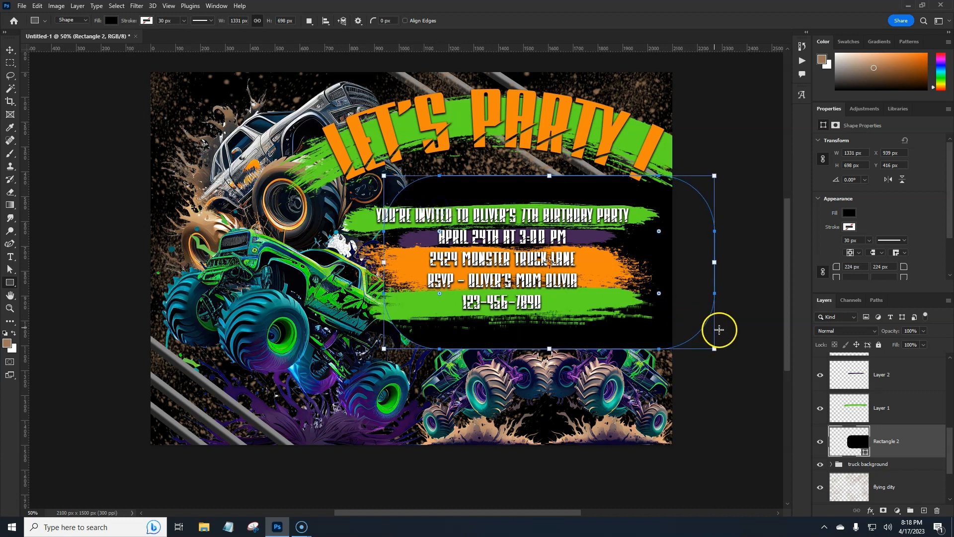
click(708, 312)
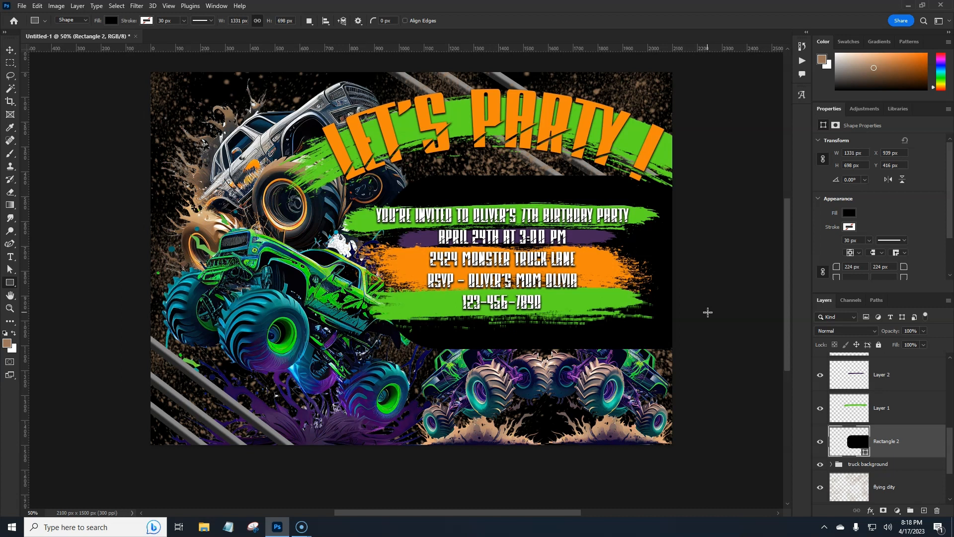
click(849, 445)
ctrl+click(859, 447)
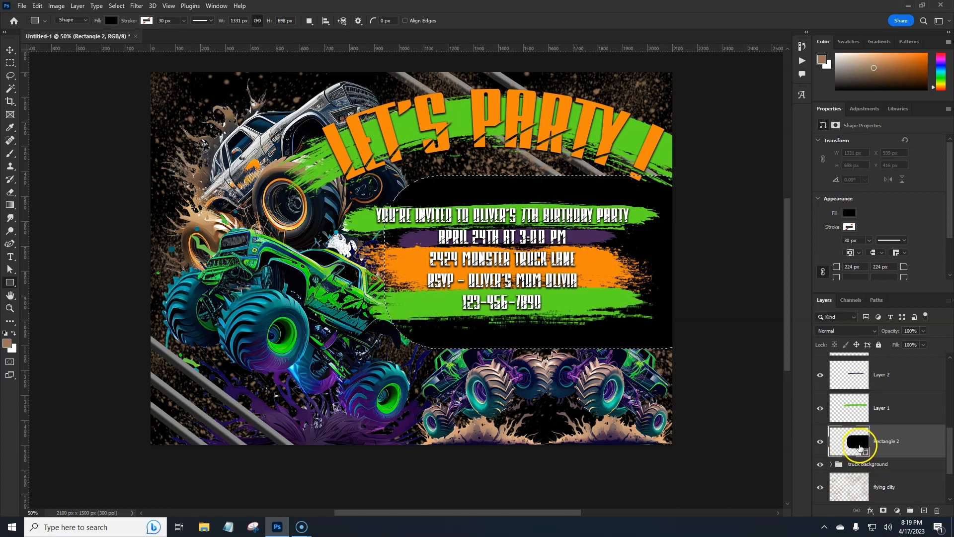
key(ctrl+d)
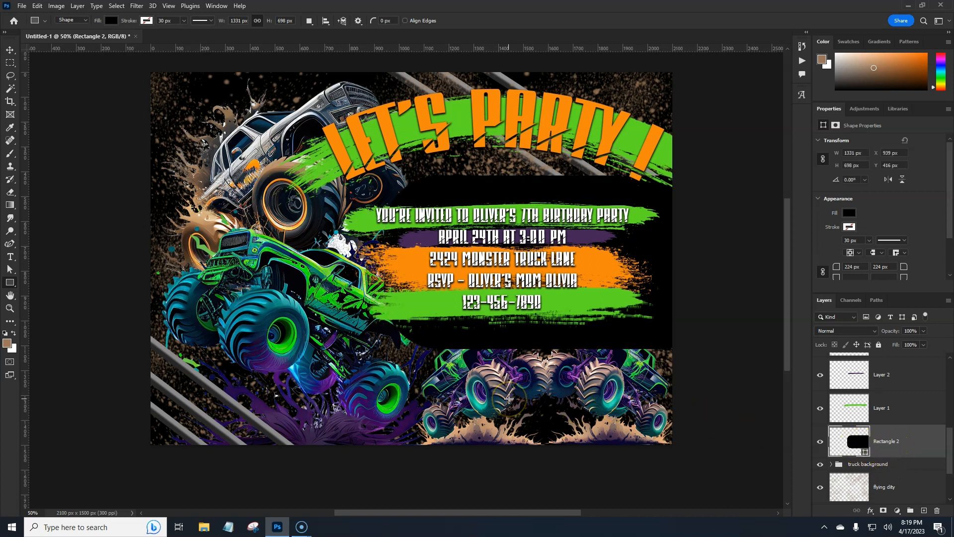
Mask the black rounded rectangle with the outline of the left-hand small truck so the truck stands in front of it
key(v)
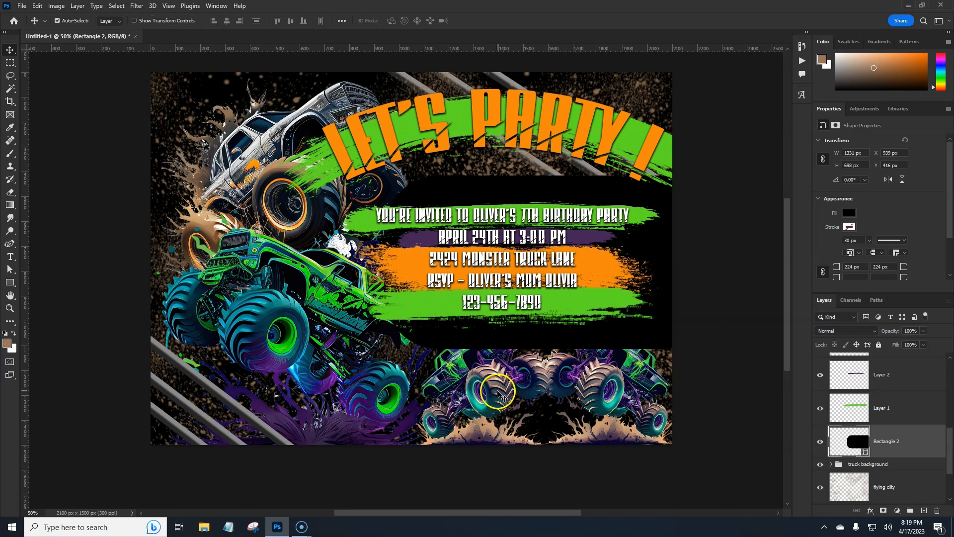
click(500, 395)
ctrl+click(884, 491)
scroll(939, 450, up, 1)
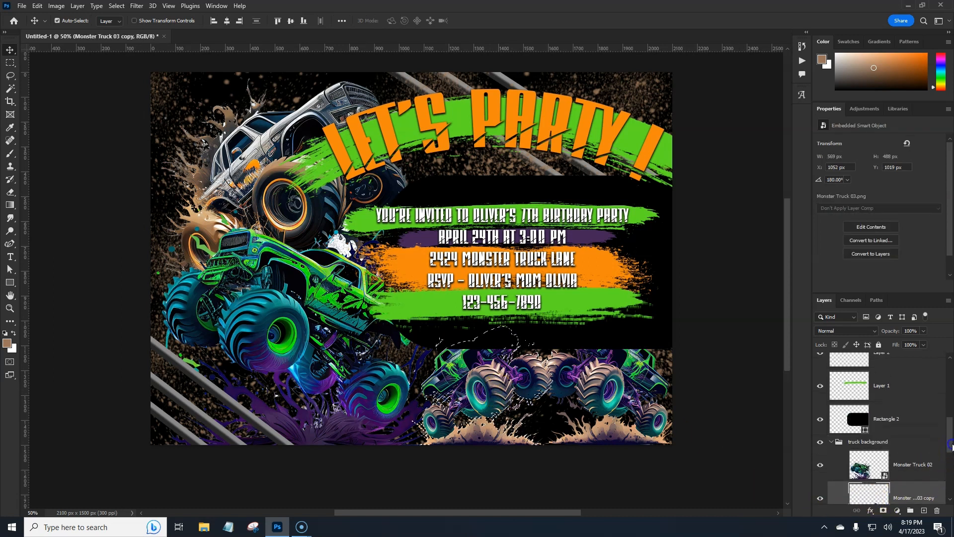
click(914, 441)
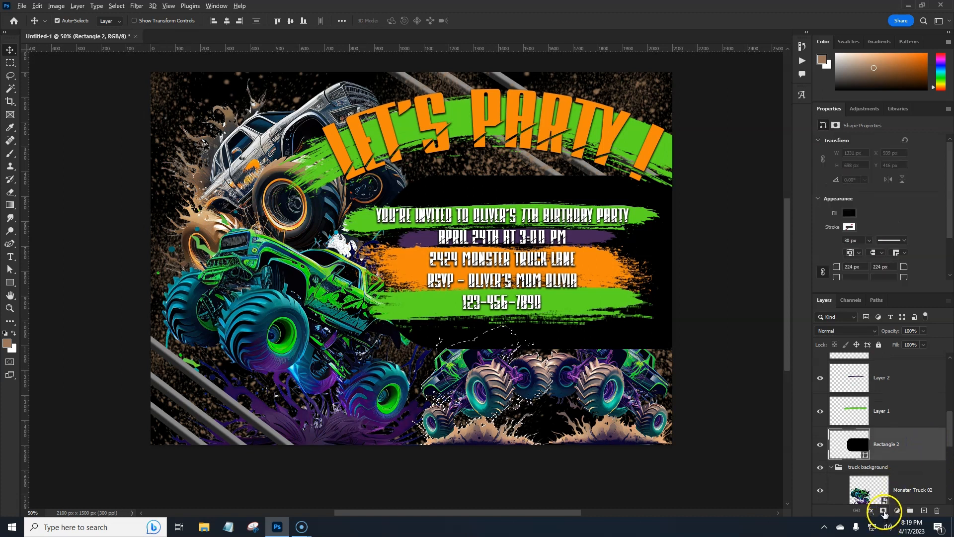
click(884, 511)
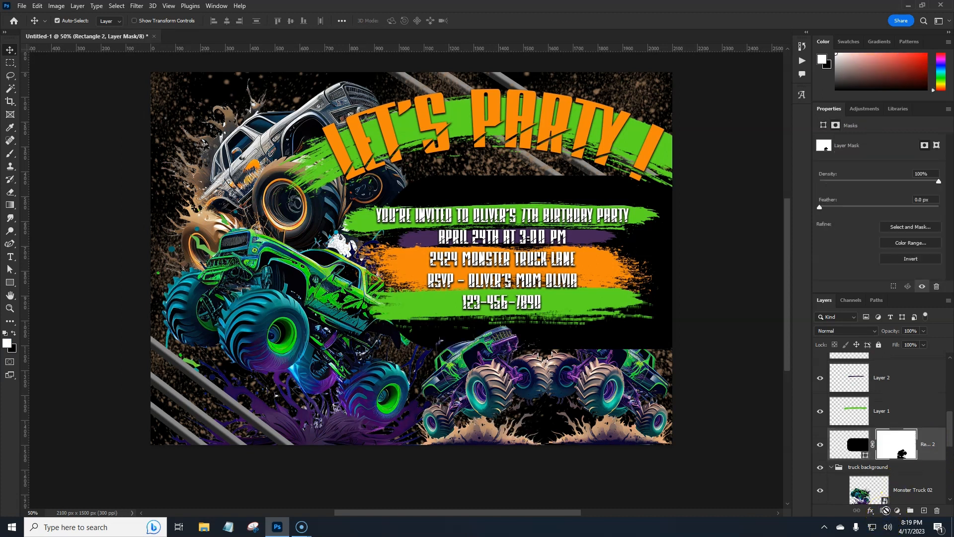
Cut the outline of the right-hand small truck out of the black rectangle's layer mask and clear the selection
drag(950, 441, 951, 452)
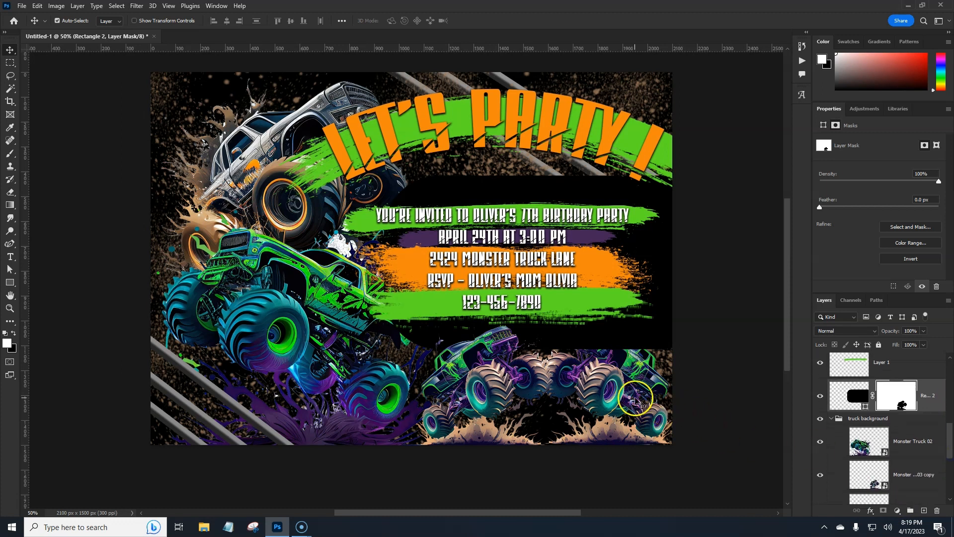
click(636, 399)
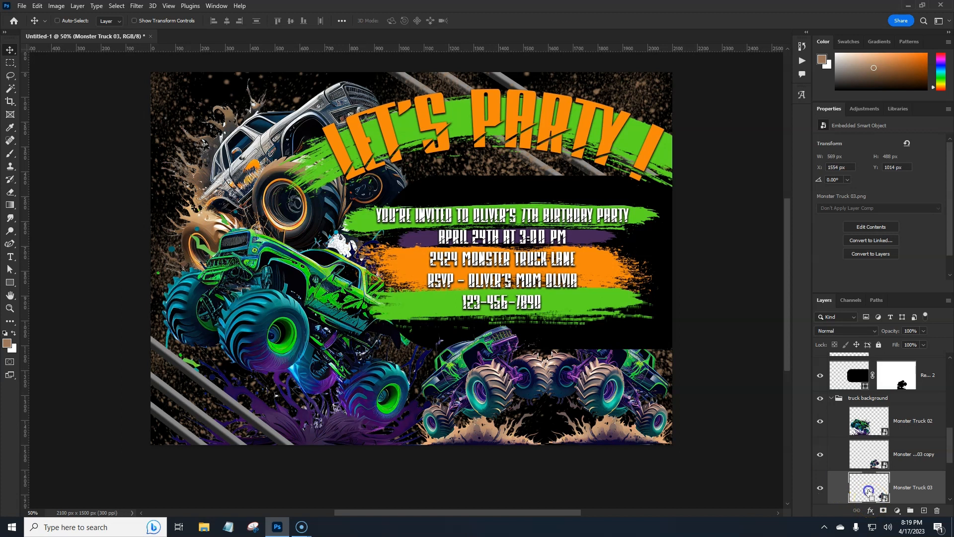
scroll(945, 454, up, 2)
ctrl+click(898, 442)
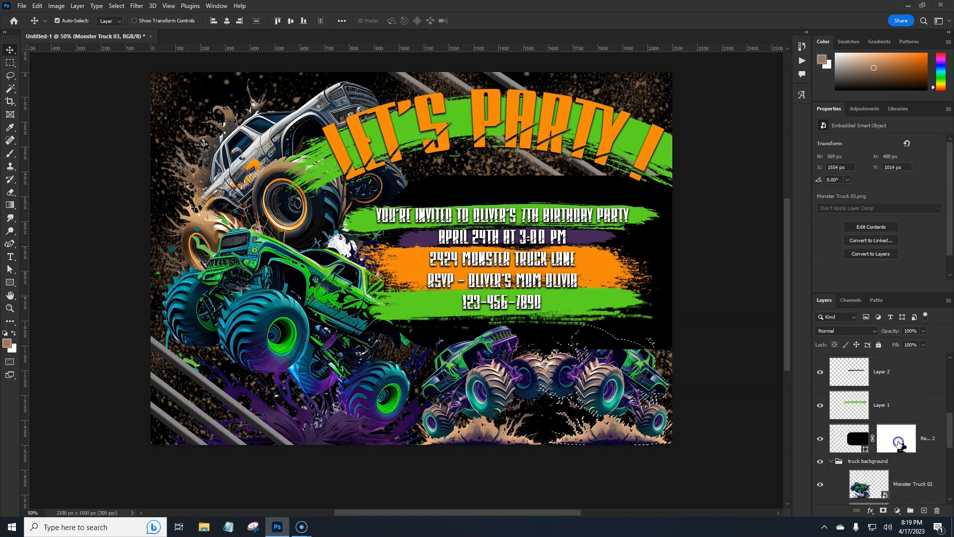
click(899, 444)
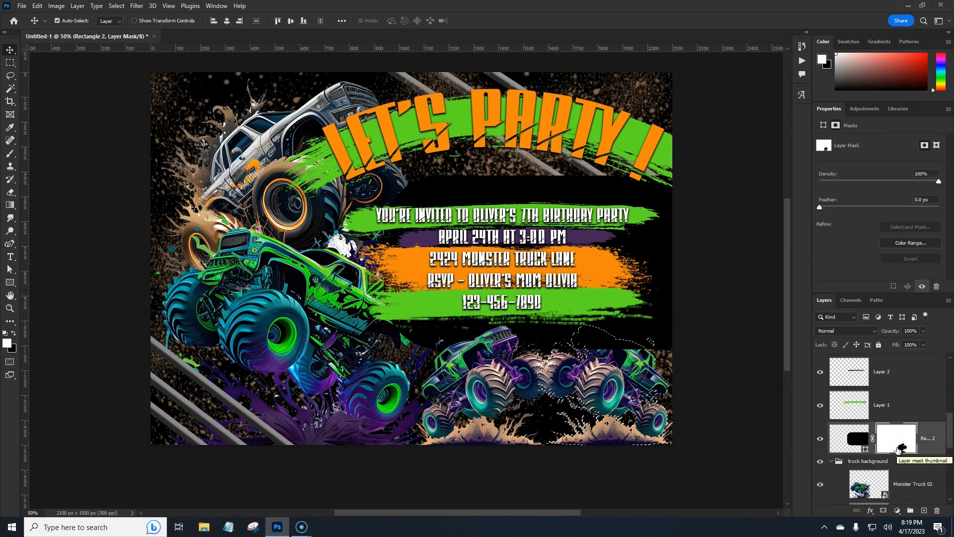
key(ctrl+BackSpace)
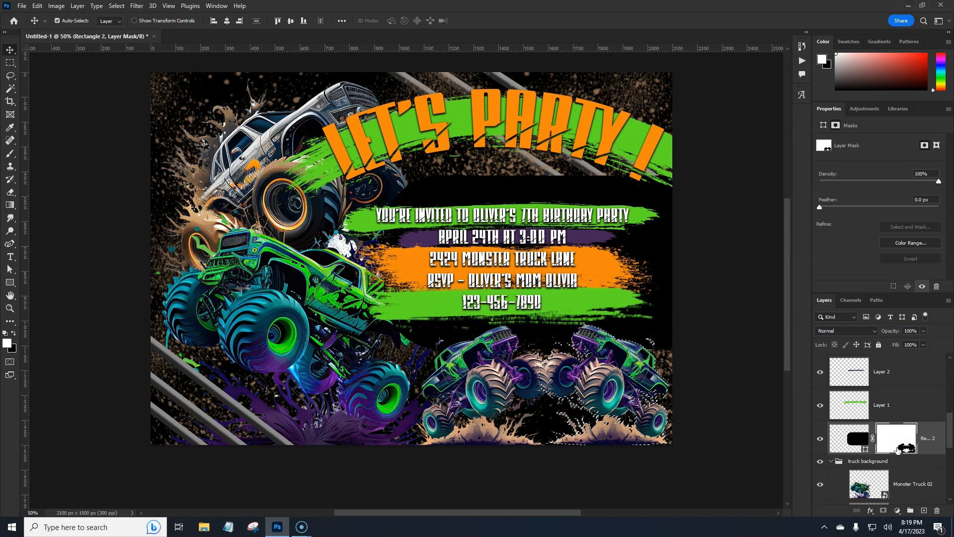
key(ctrl+d)
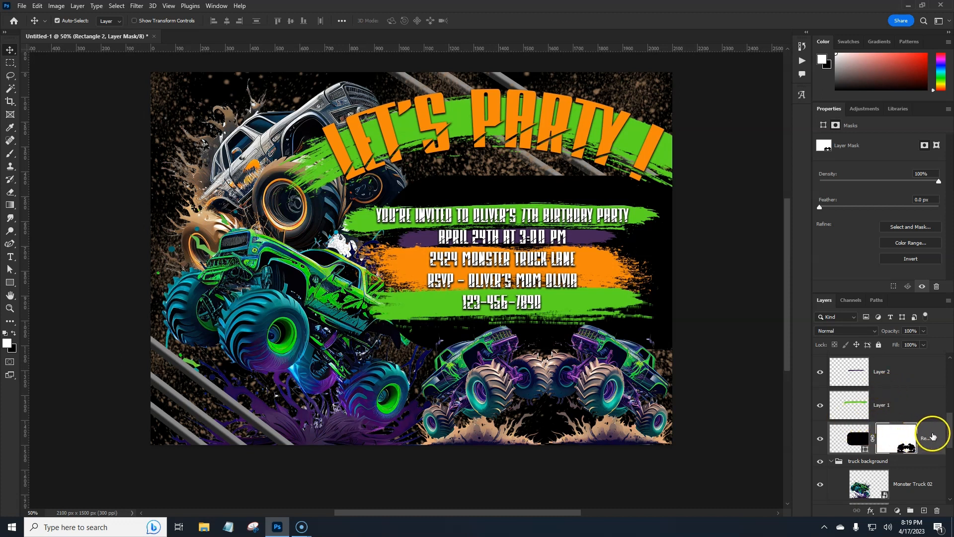
Duplicate the masked black rectangle directly above itself and set the copy's fill to none
drag(933, 434, 933, 427)
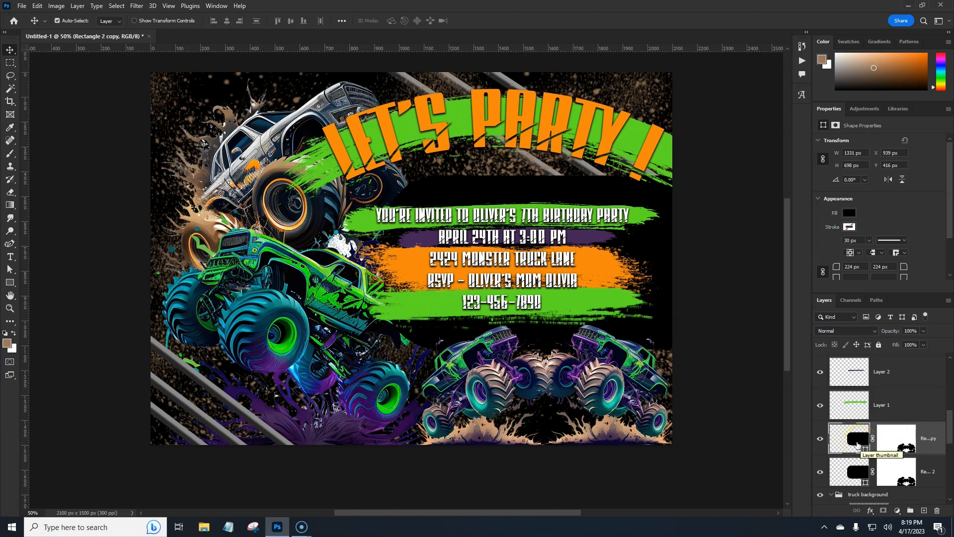
click(850, 214)
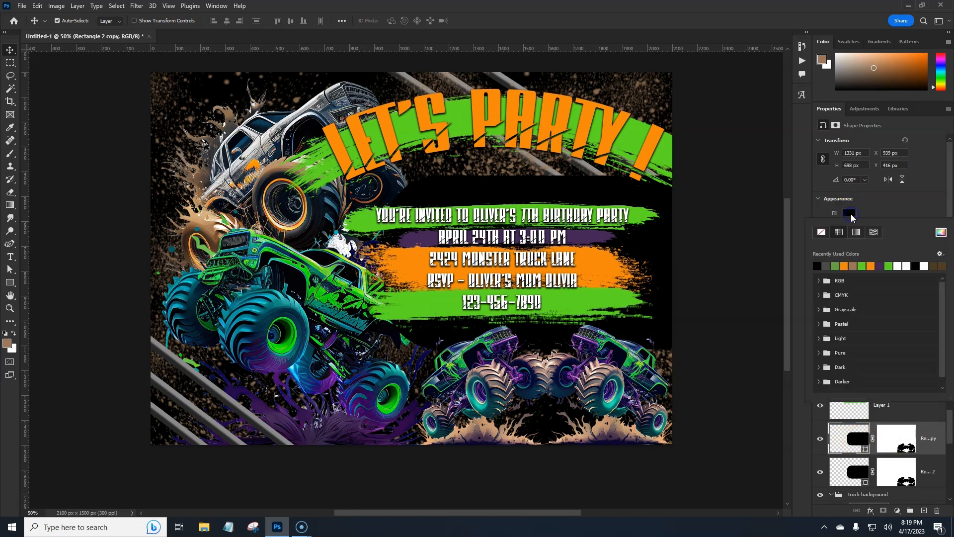
click(884, 211)
click(850, 227)
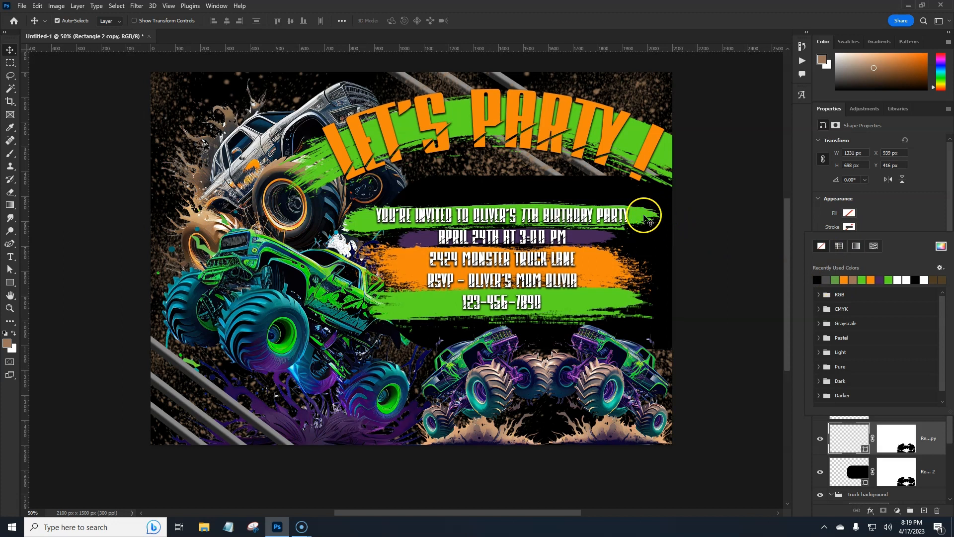
click(940, 257)
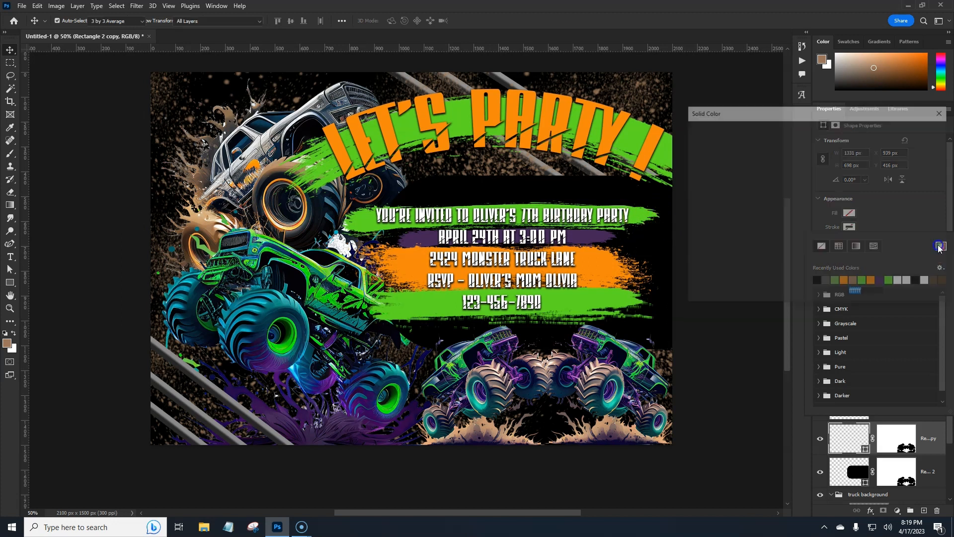
click(637, 215)
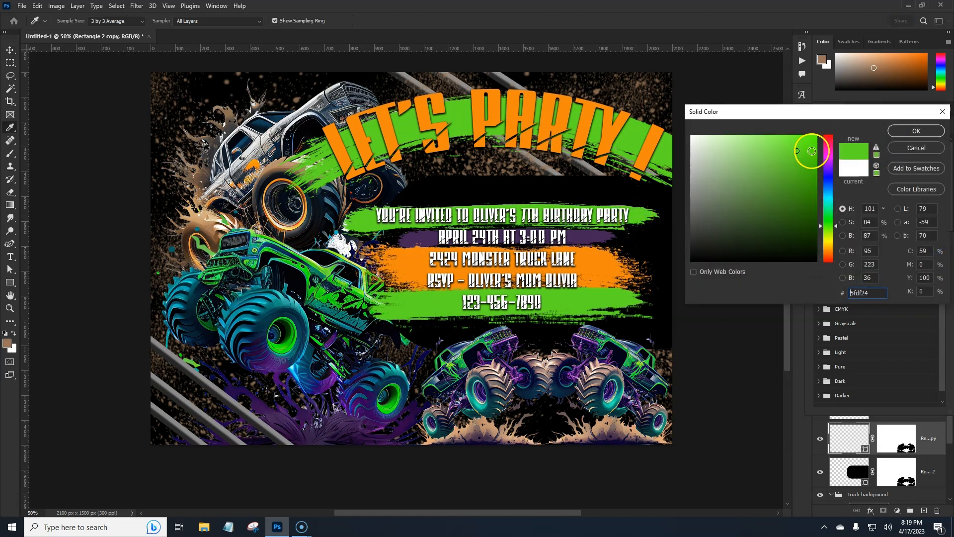
click(785, 170)
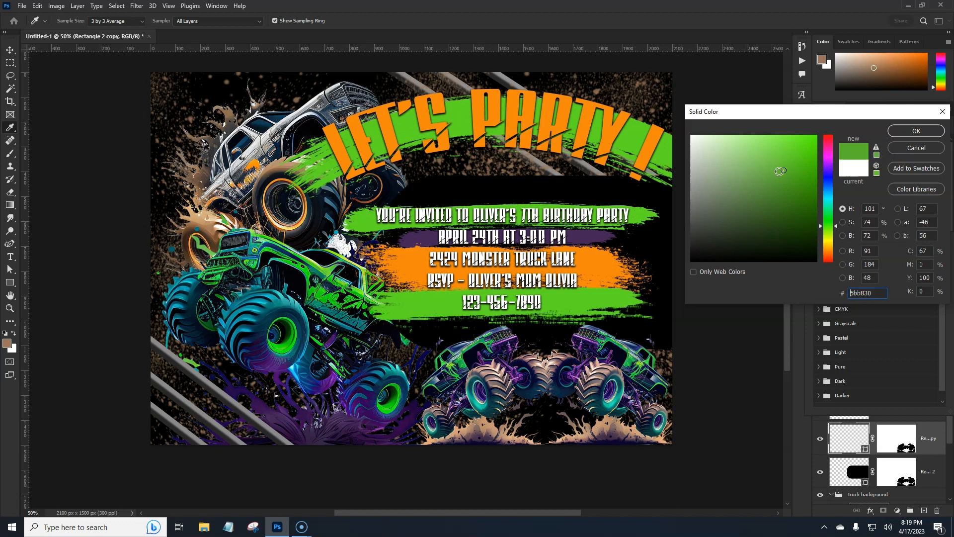
click(919, 148)
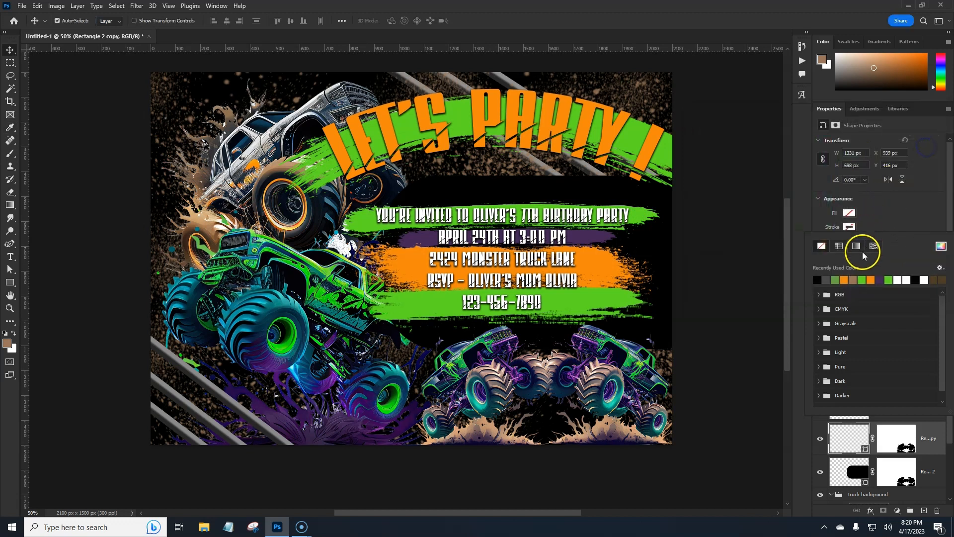
Give the rectangle copy a stroke in the recently used green and set the stroke width to 15 px
click(833, 278)
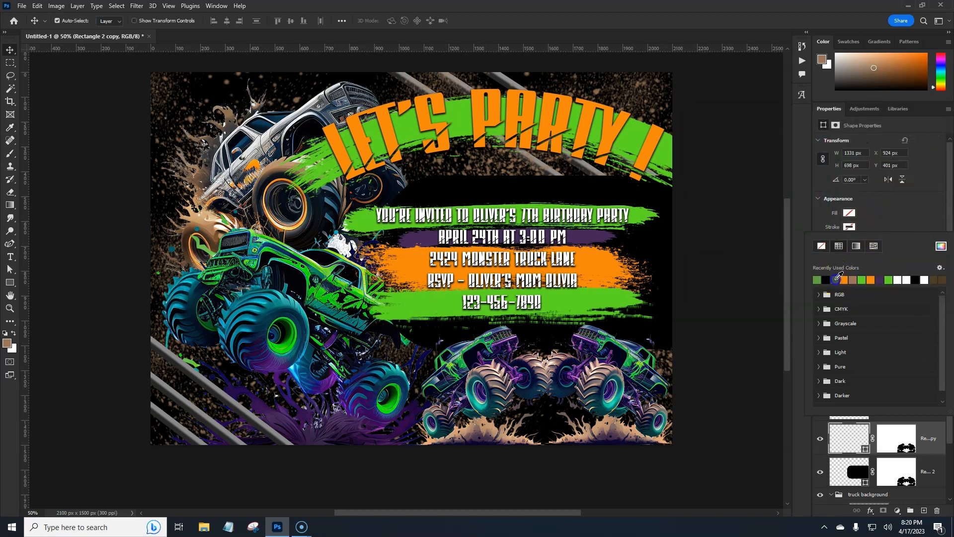
click(888, 210)
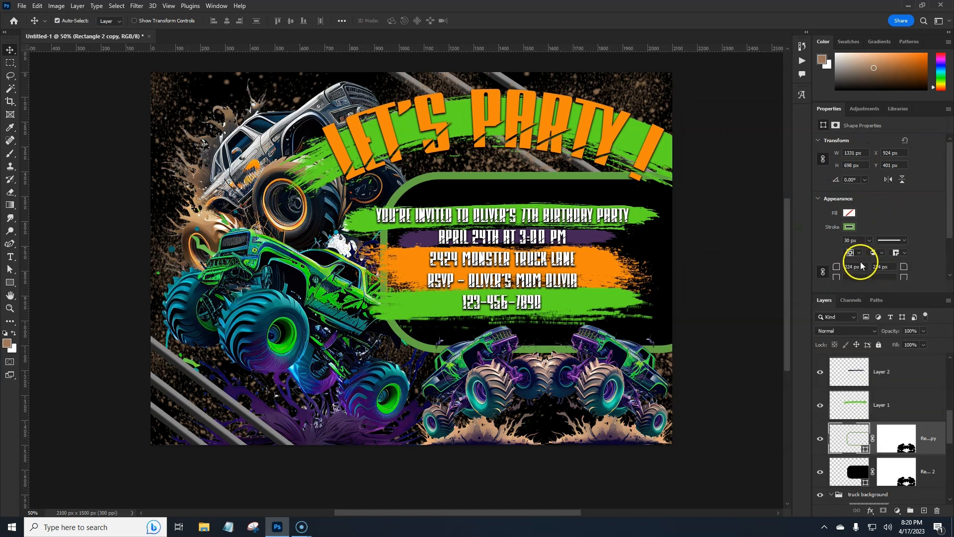
click(850, 240)
text(15)
key(Return)
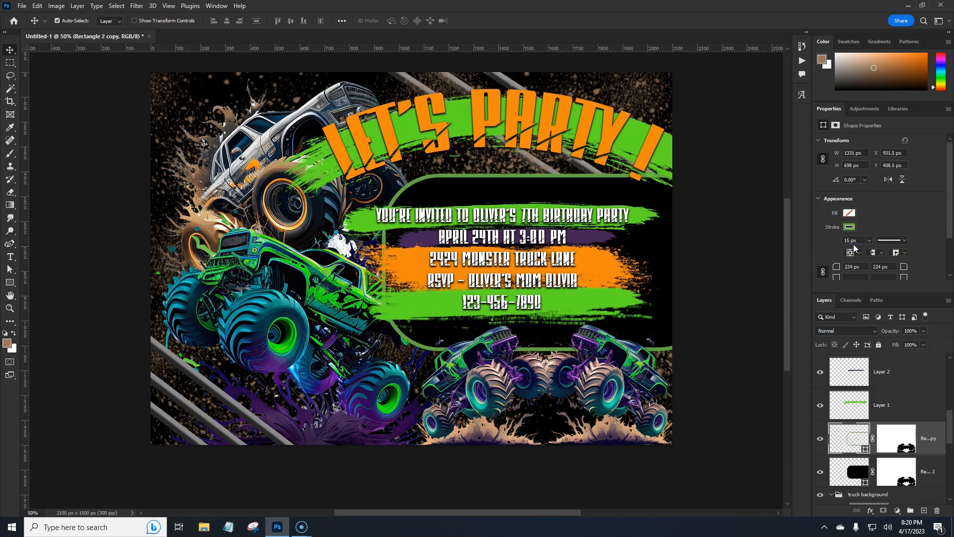
Unlink the green outline from its mask, scale it to about 90% and shift it right so its curved edge lies inside the black rectangle
click(872, 440)
click(839, 447)
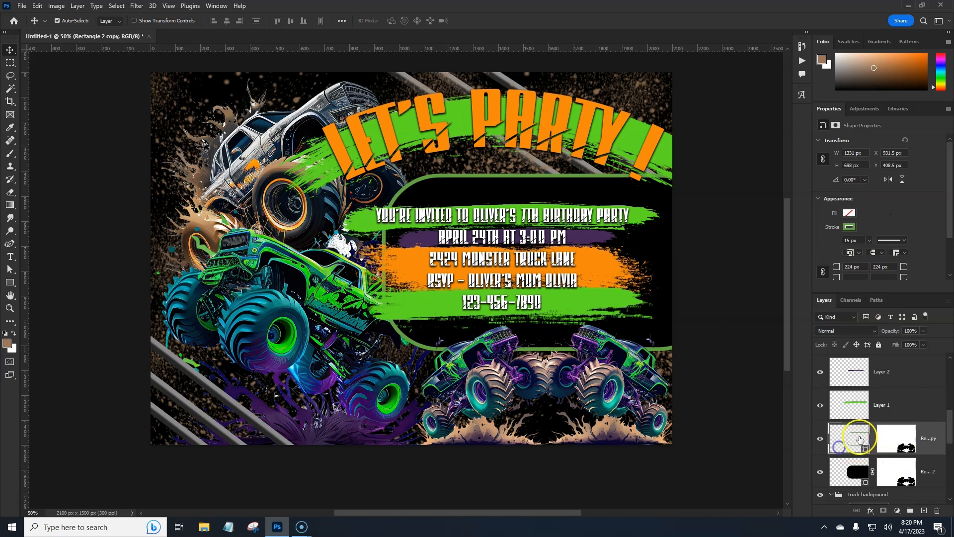
key(ctrl+t)
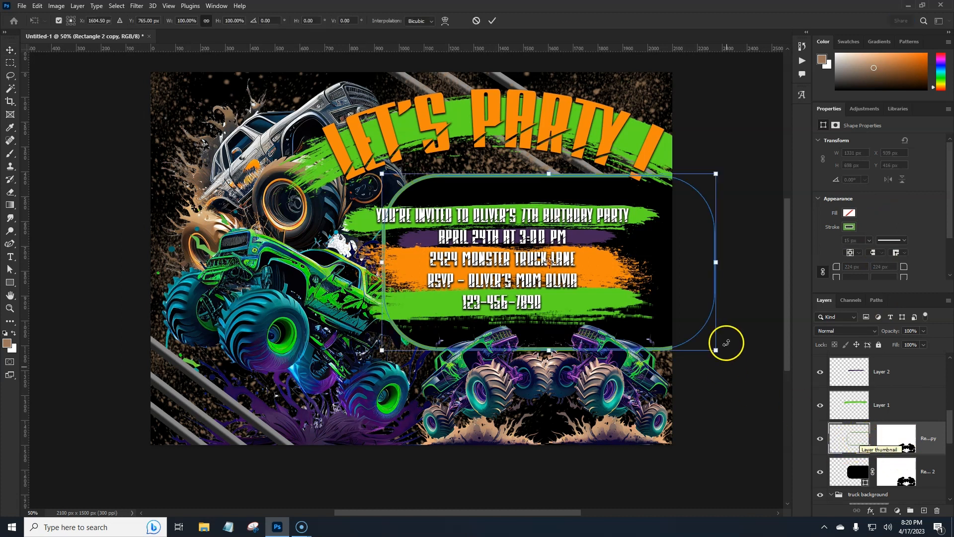
drag(382, 264, 418, 268)
key(shift+Right)
key(shift+Right)
key(shift+Right)
key(shift+Right)
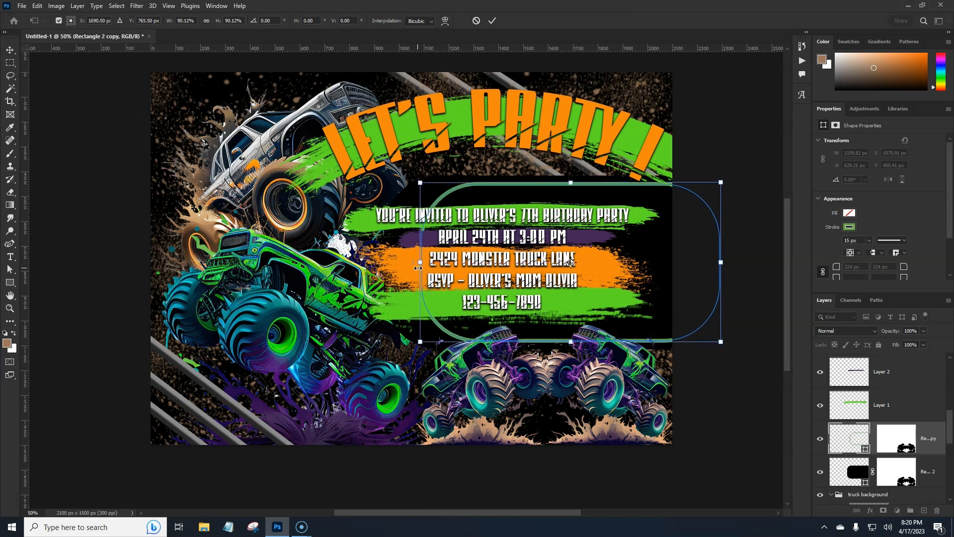
key(Return)
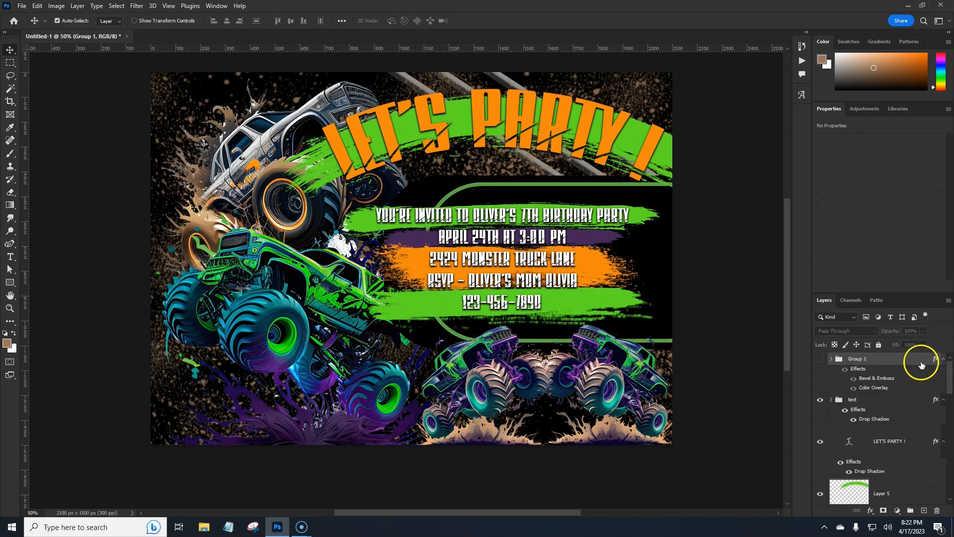
Delete the hidden Group 1 from the top of the layer stack
drag(920, 363, 933, 428)
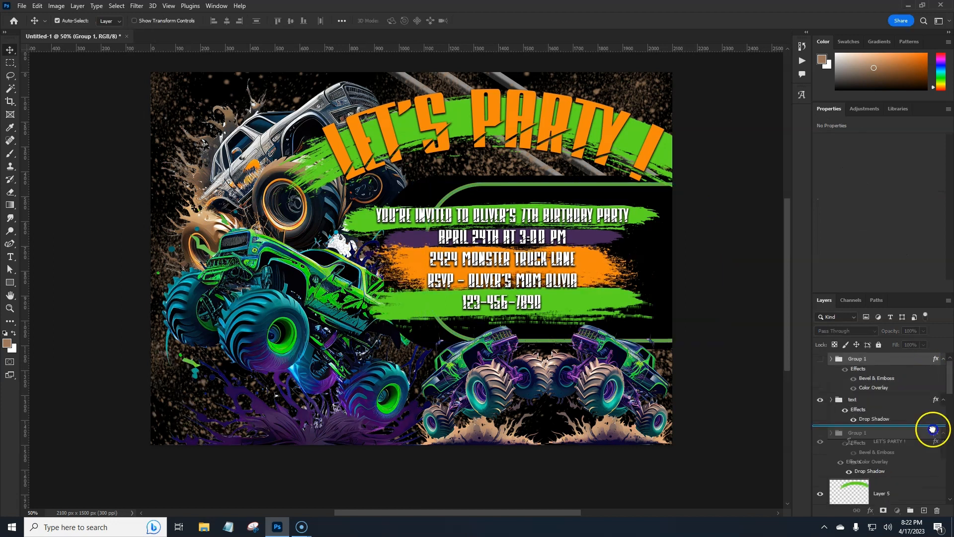
scroll(920, 466, down, 1)
scroll(917, 426, down, 10)
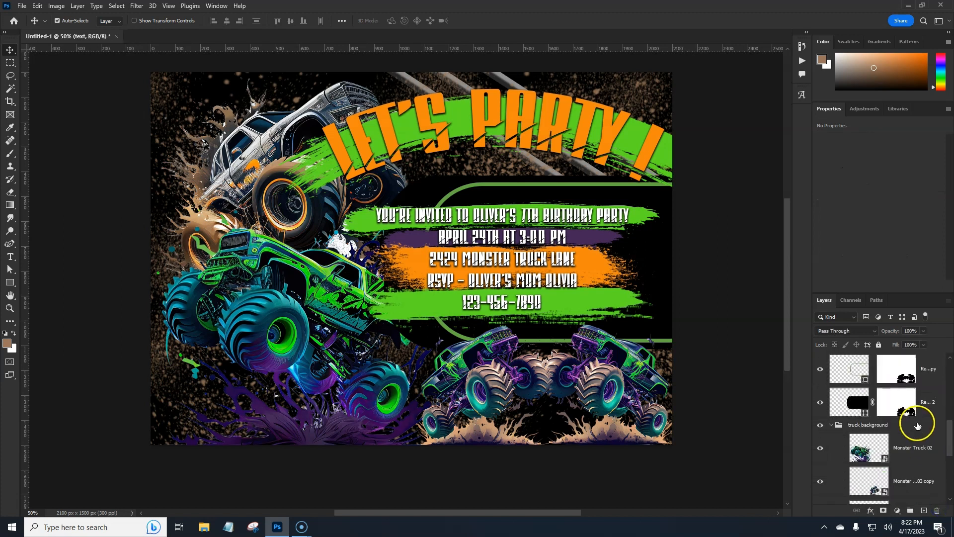
Delete the Group 1 copy layer group from just above the background and select the flying dirt layer
click(917, 425)
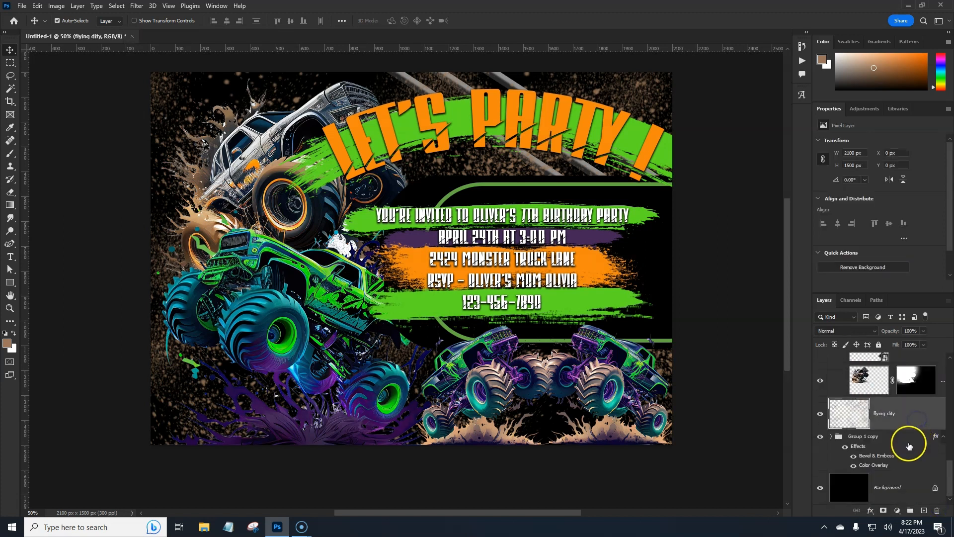
click(910, 440)
drag(912, 441, 936, 510)
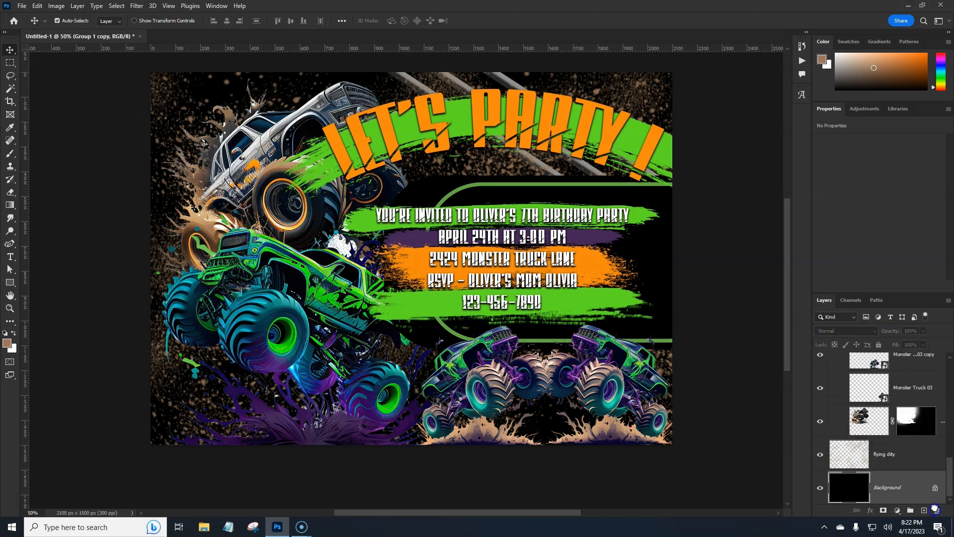
double_click(900, 454)
click(918, 455)
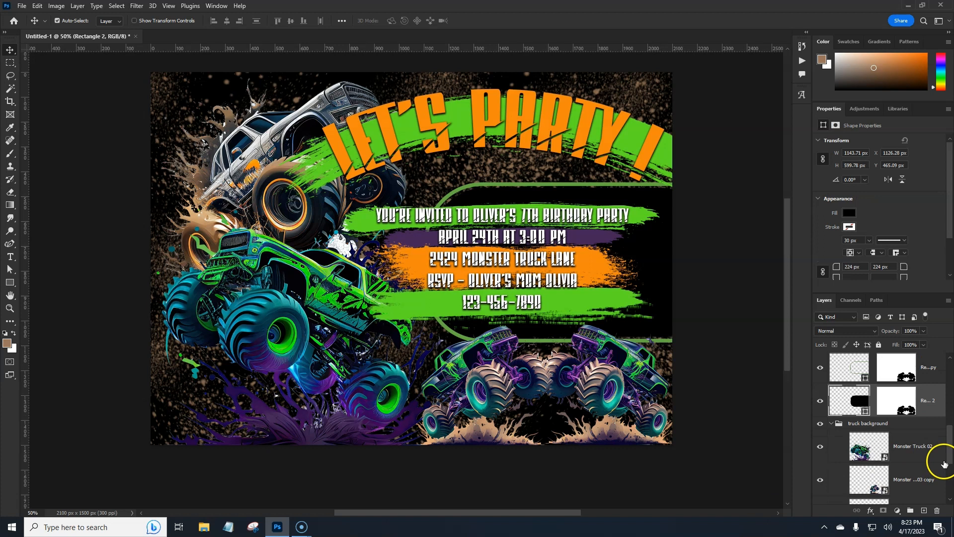
Expand the text layer group and select the phone number text layer inside it
drag(949, 454, 944, 372)
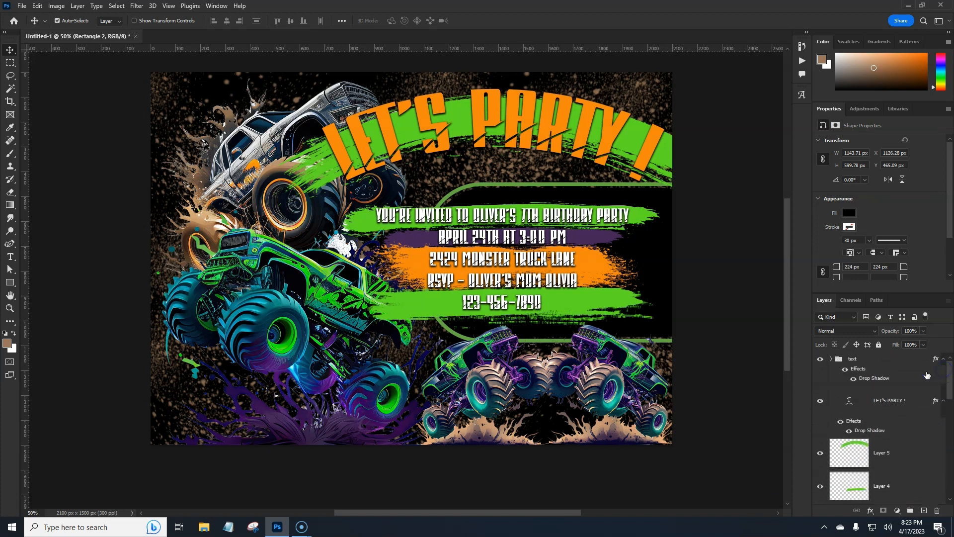
click(862, 361)
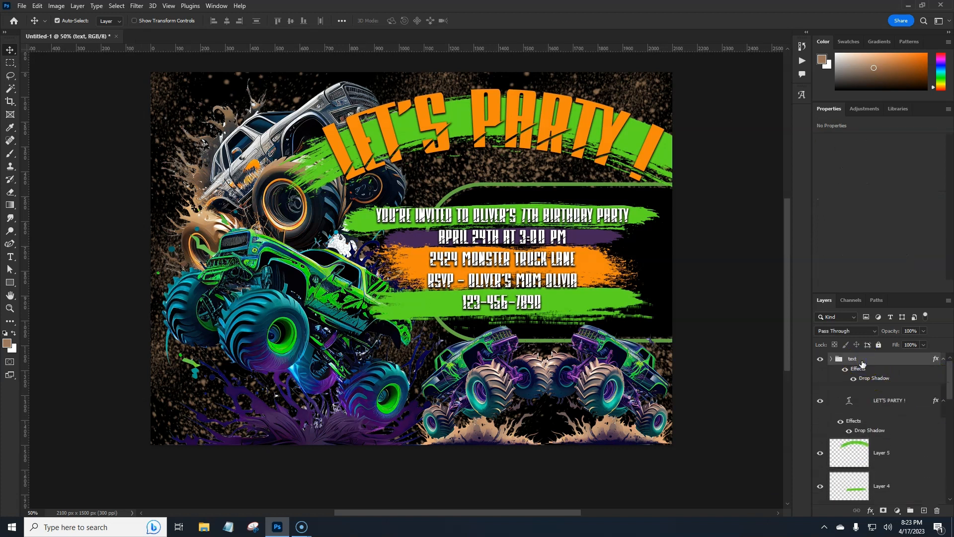
click(831, 359)
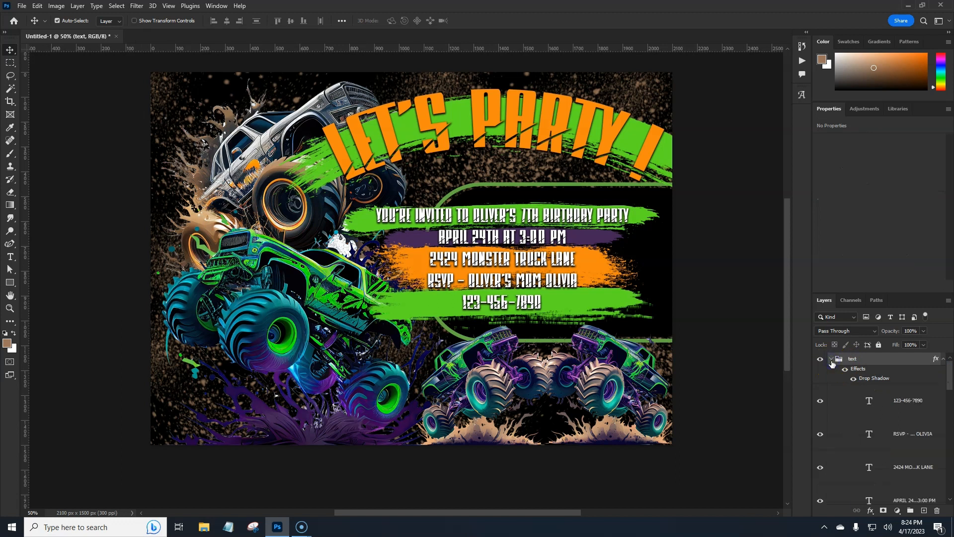
click(929, 403)
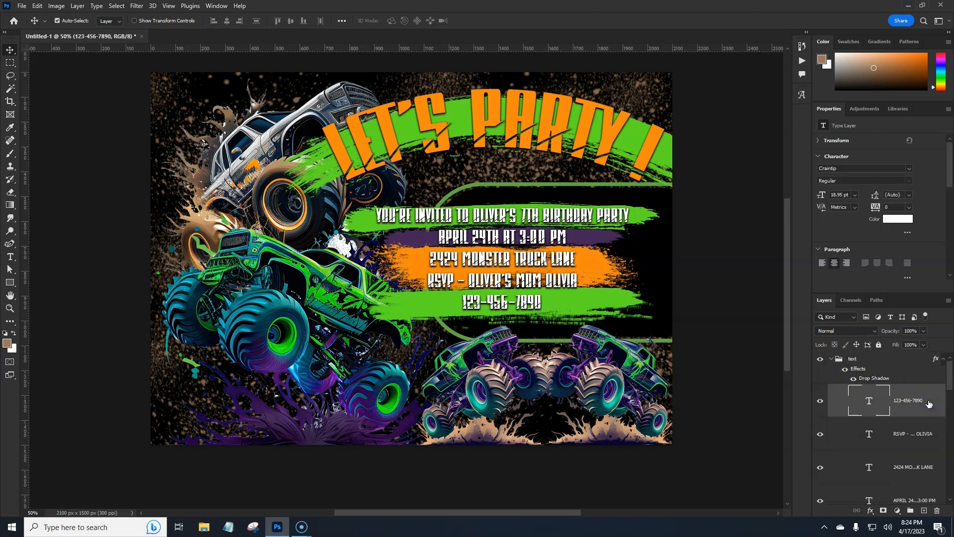
Try different tracking values on the phone number line, including 10 and 160
click(887, 208)
text(10)
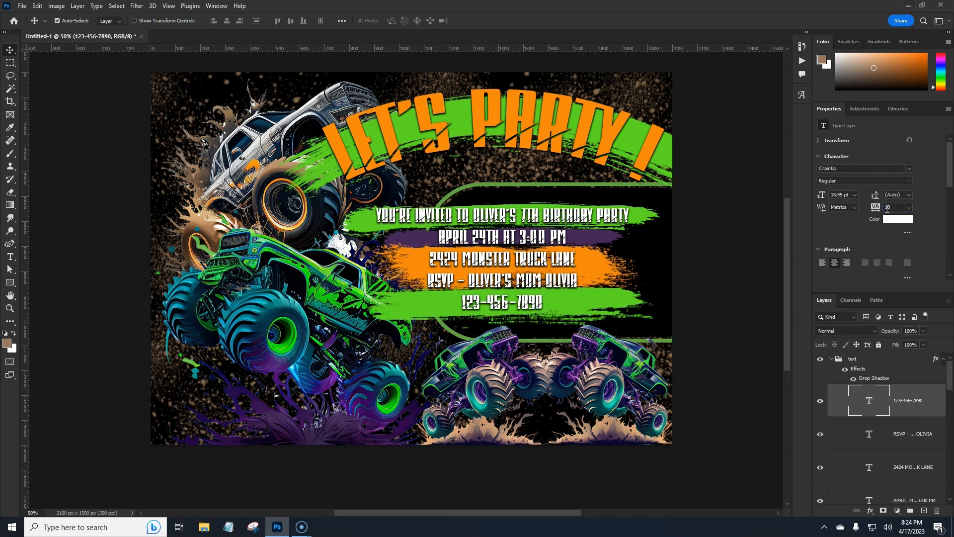
click(909, 206)
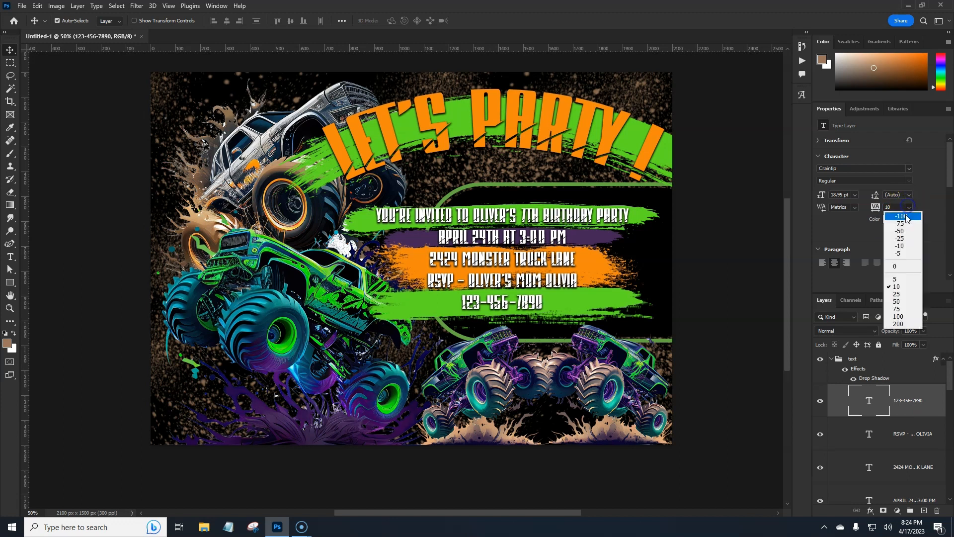
click(876, 208)
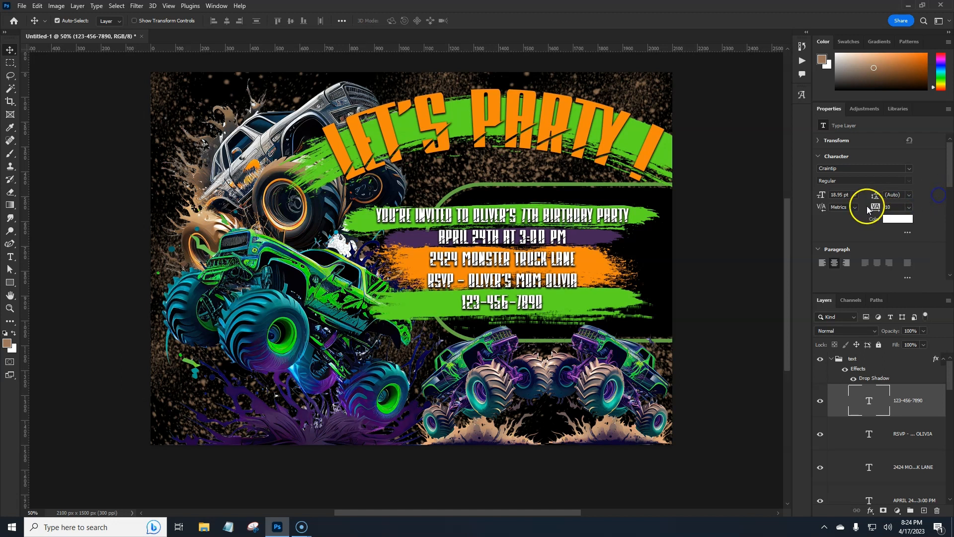
drag(875, 208, 917, 234)
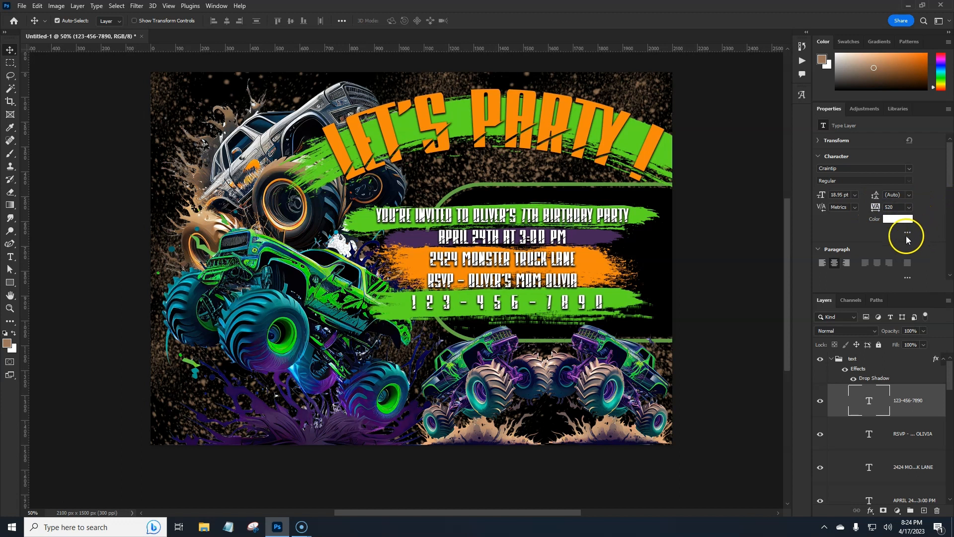
drag(874, 210, 872, 211)
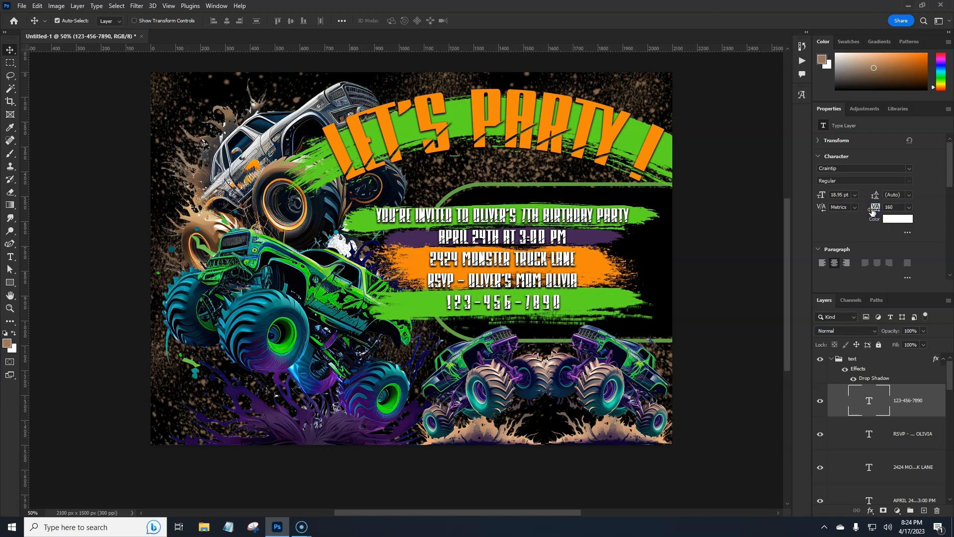
Set the tracking of the phone number line to 80
click(892, 207)
text(80)
key(Return)
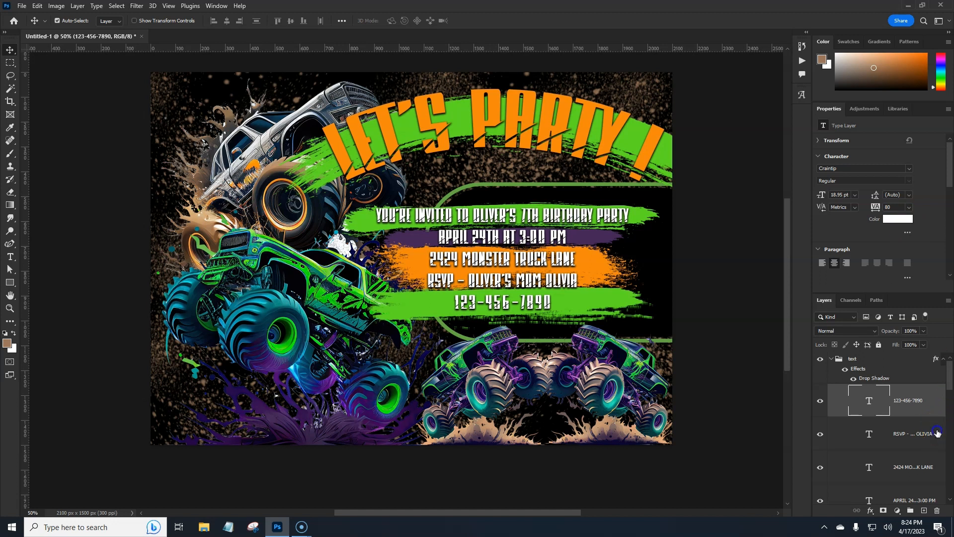
Set the tracking of the RSVP line and of the street address line to 80
click(937, 432)
click(889, 206)
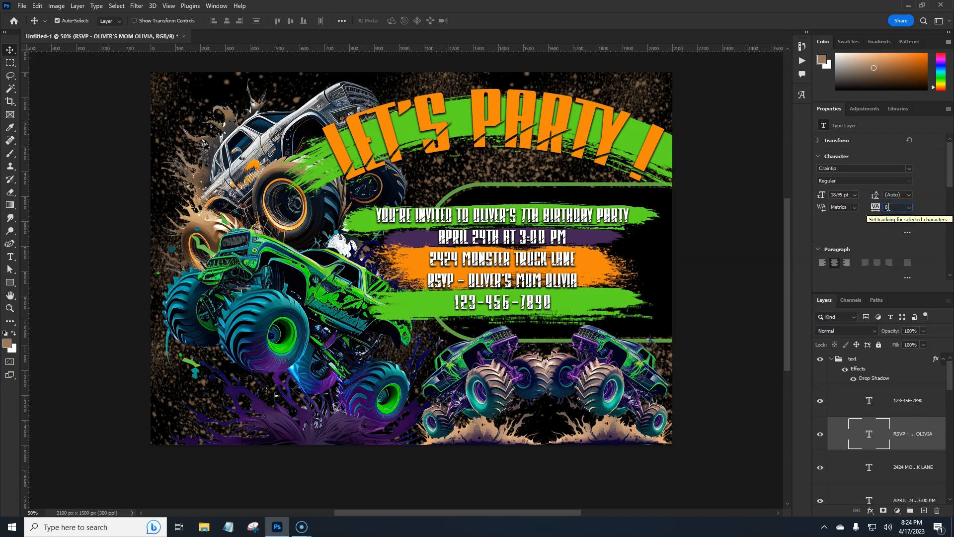
text(80)
key(Return)
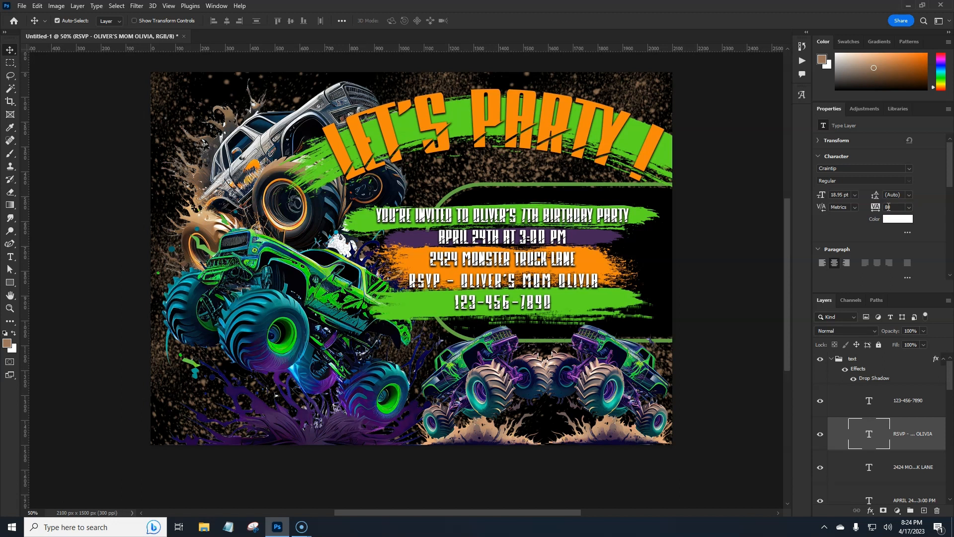
click(929, 467)
click(892, 208)
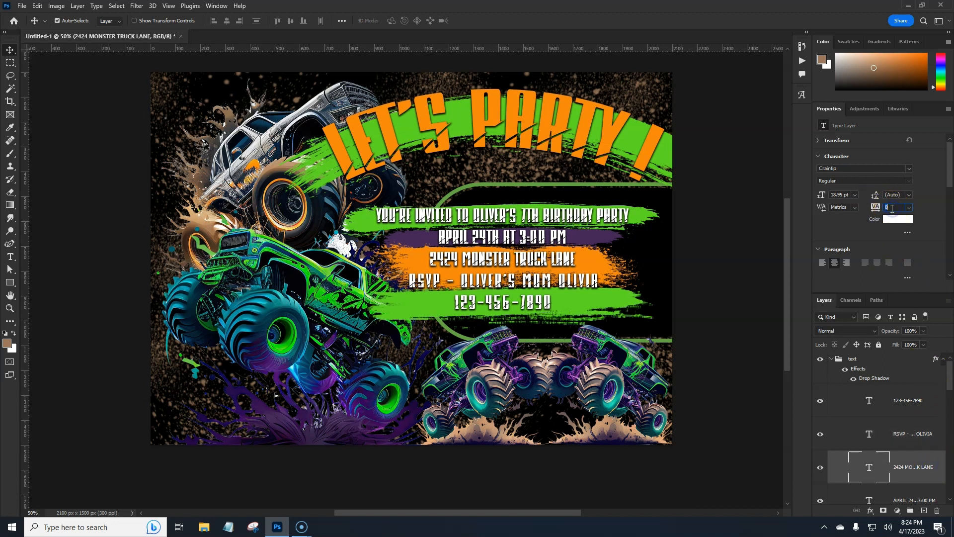
text(80)
key(Return)
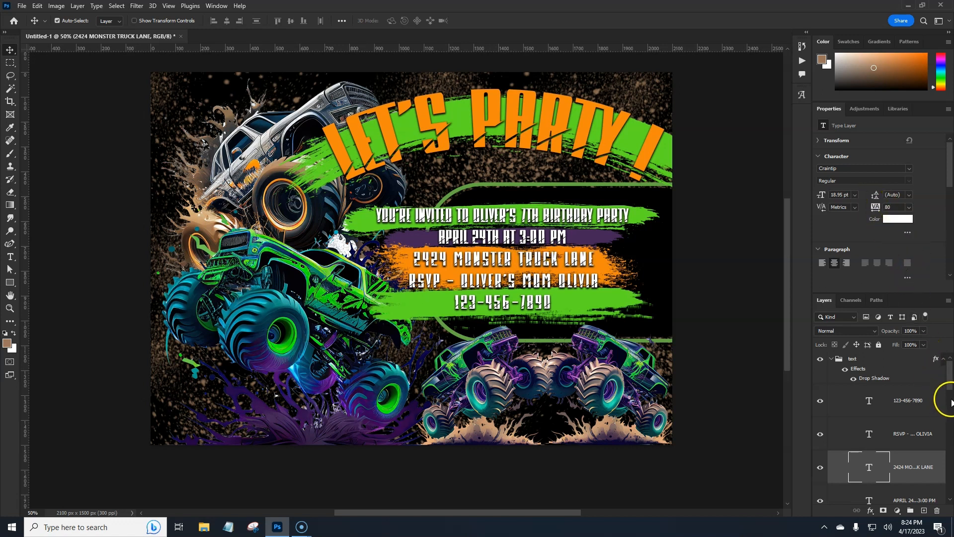
Set the tracking of the date and time line and of the "You're invited" line to 80
scroll(942, 397, down, 3)
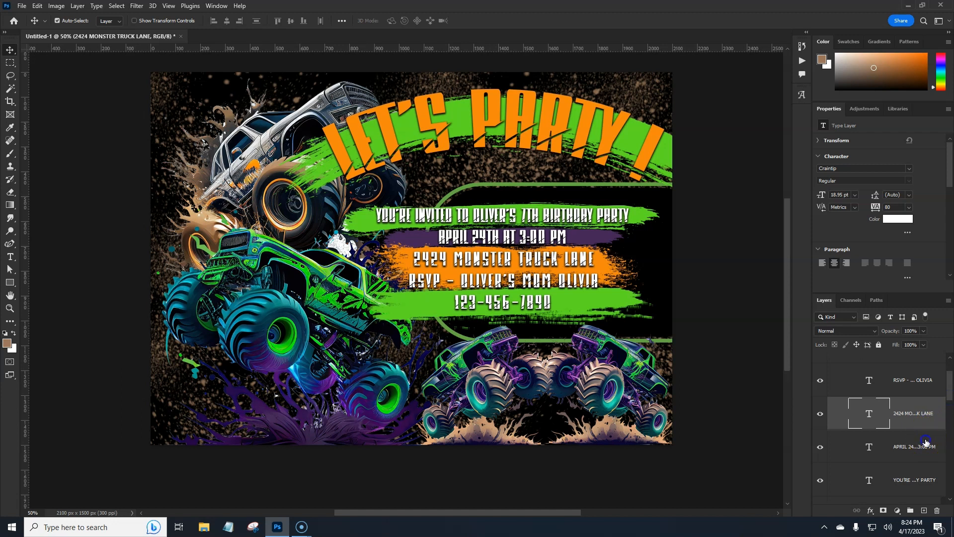
click(925, 442)
click(892, 206)
text(80)
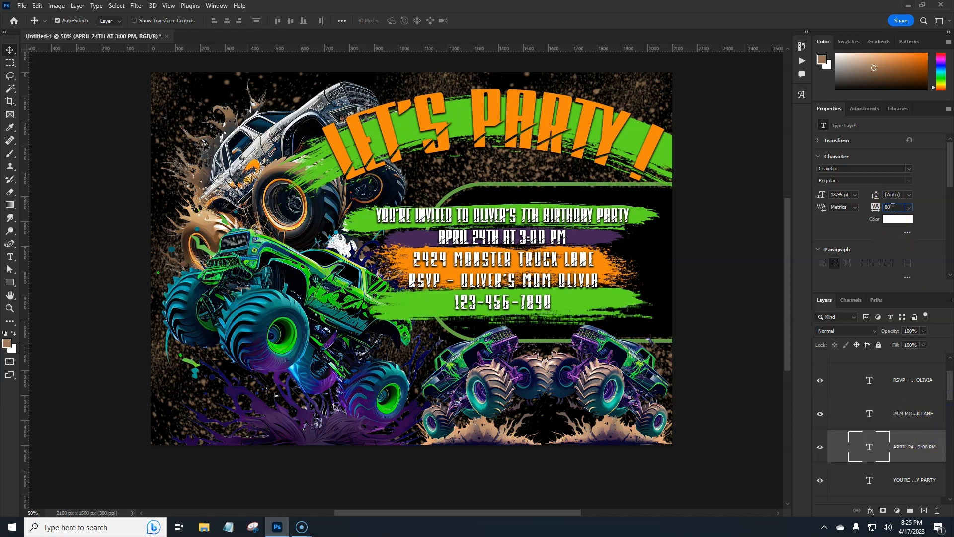
key(Return)
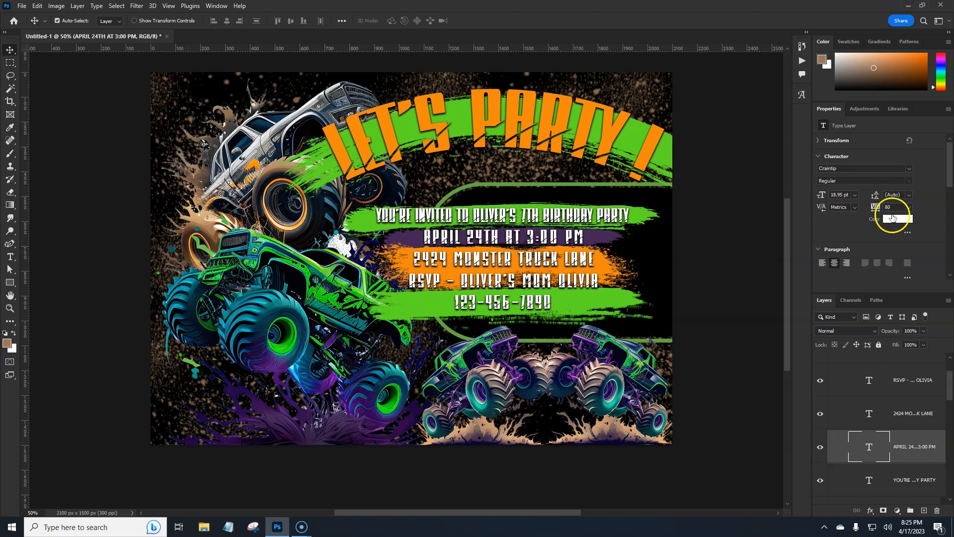
scroll(936, 381, down, 3)
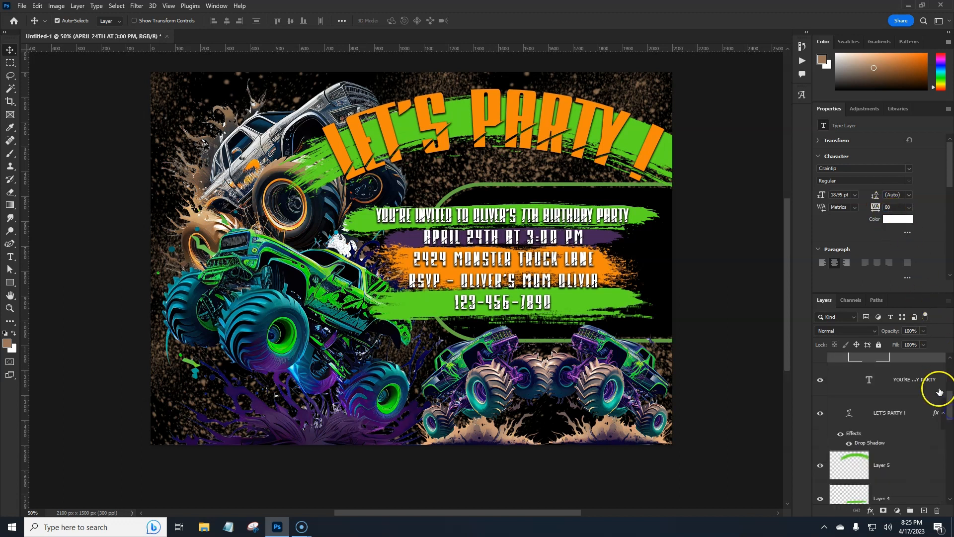
click(935, 381)
click(895, 208)
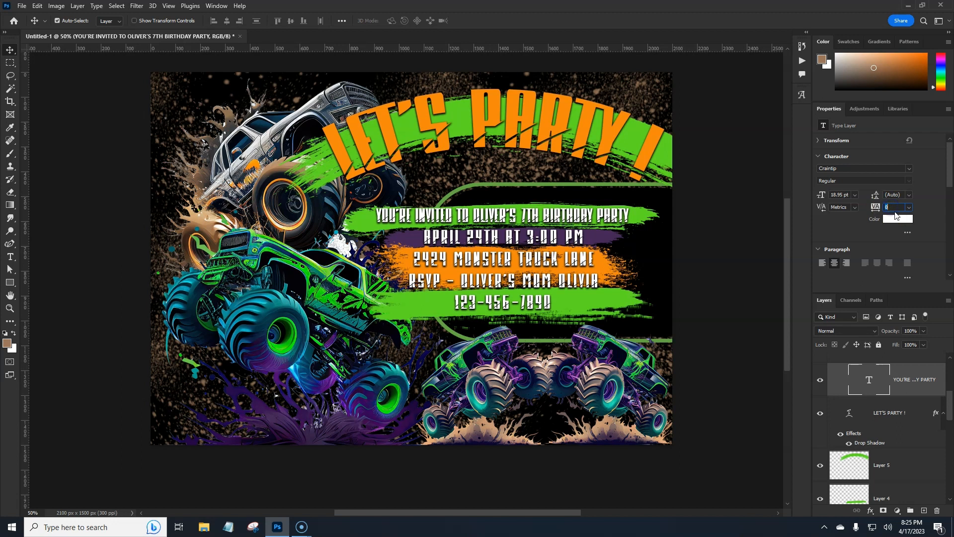
text(80)
key(Return)
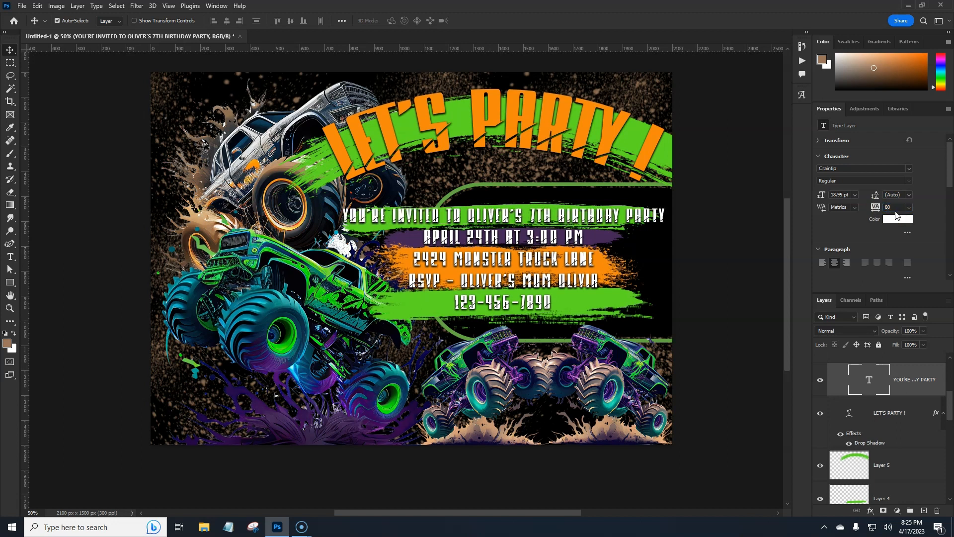
Enlarge the green brush stroke behind the "You're invited" line to about 1413 by 228 px so it spans the whole text
click(530, 207)
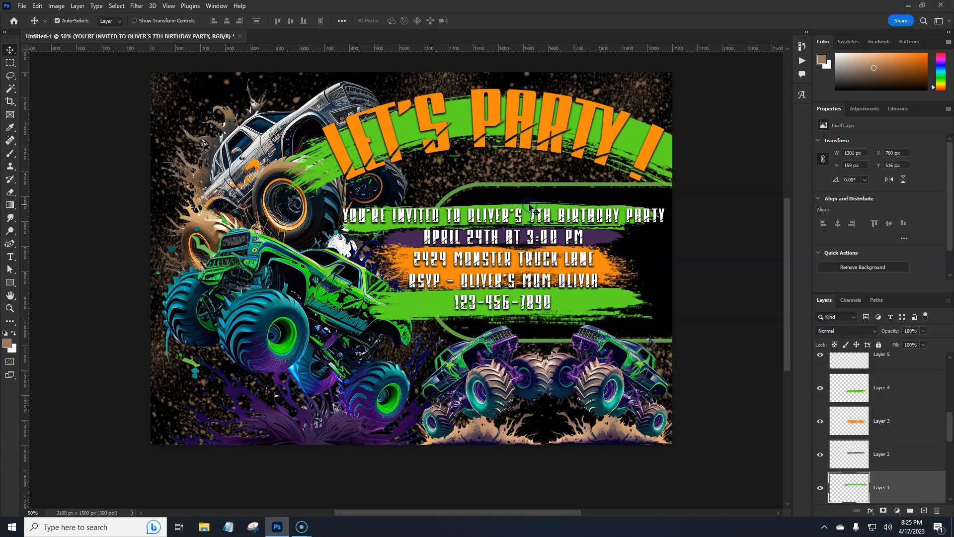
key(ctrl+t)
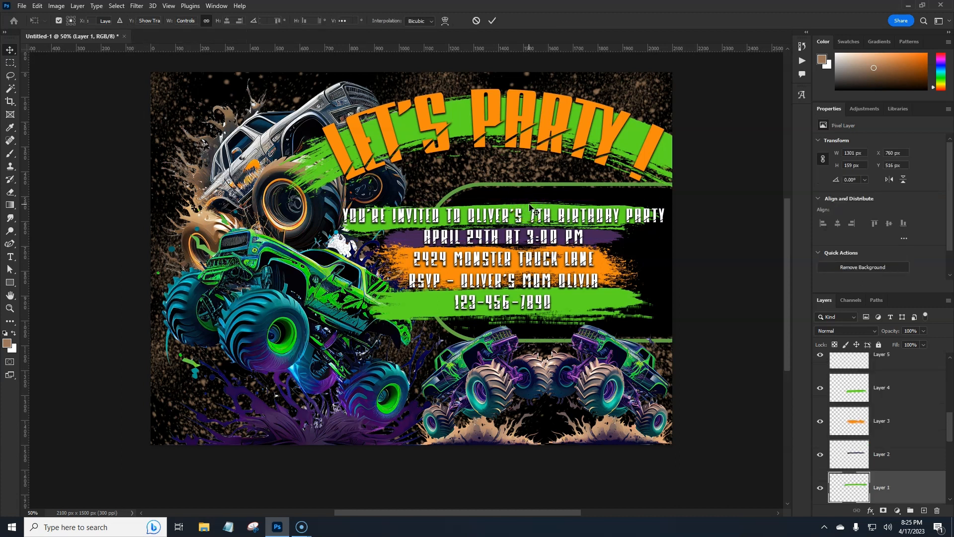
drag(501, 202, 538, 213)
key(Return)
key(ctrl+t)
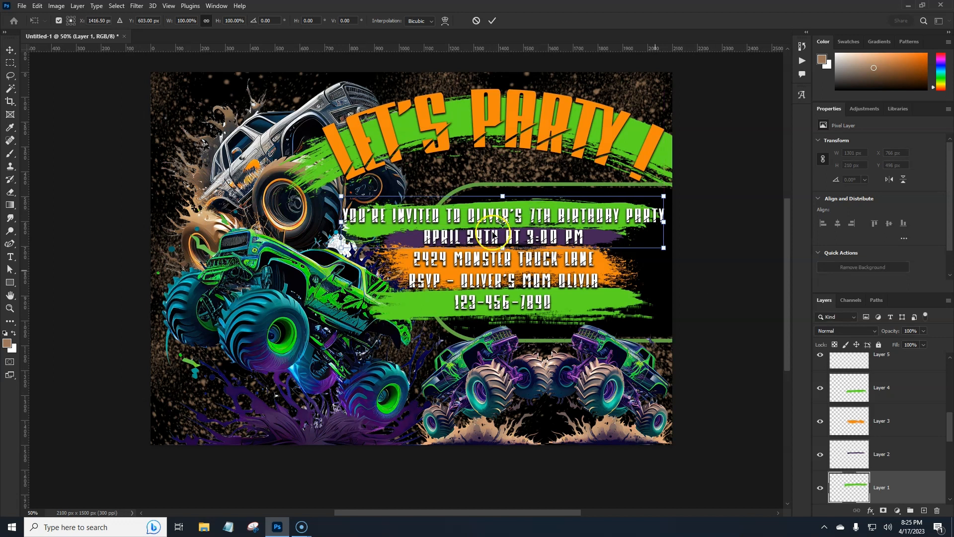
drag(664, 222, 678, 222)
key(Return)
Save a copy as a PNG named "BDAY CARD INVITATION EXAMPLE" in the designs folder, using the large file size option
click(21, 7)
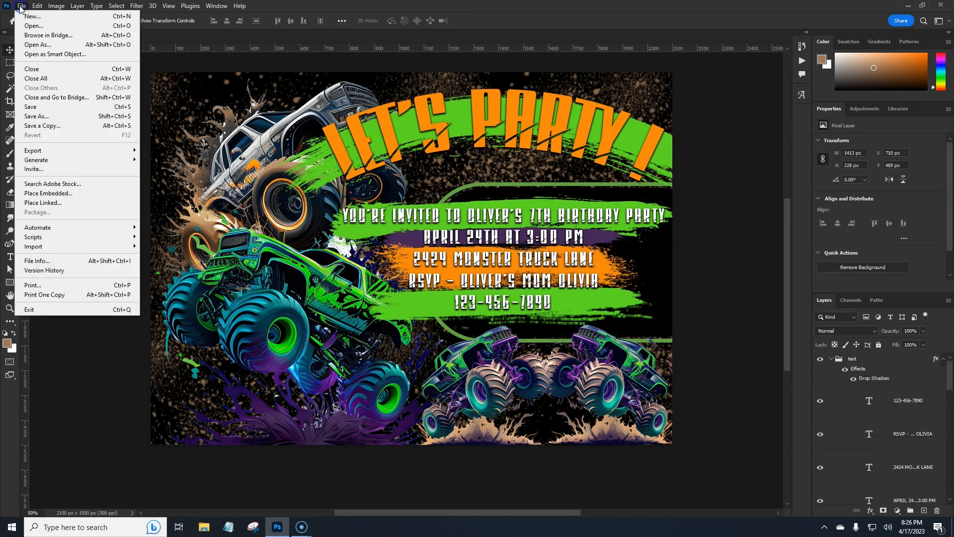
click(42, 127)
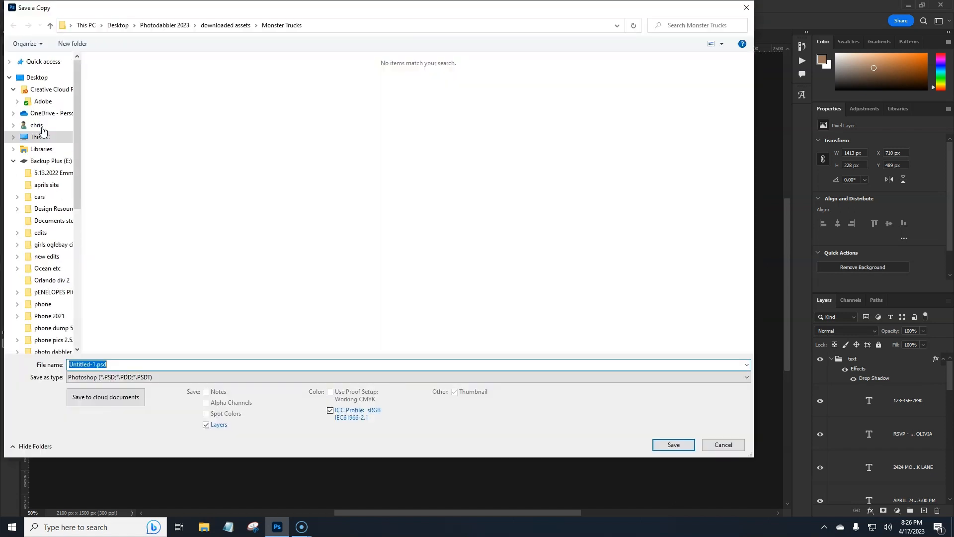
click(274, 26)
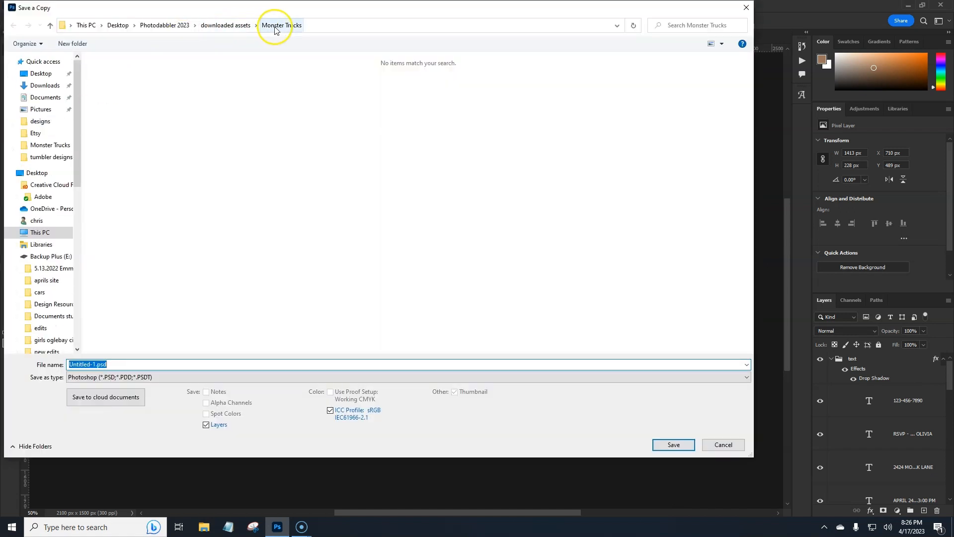
click(147, 377)
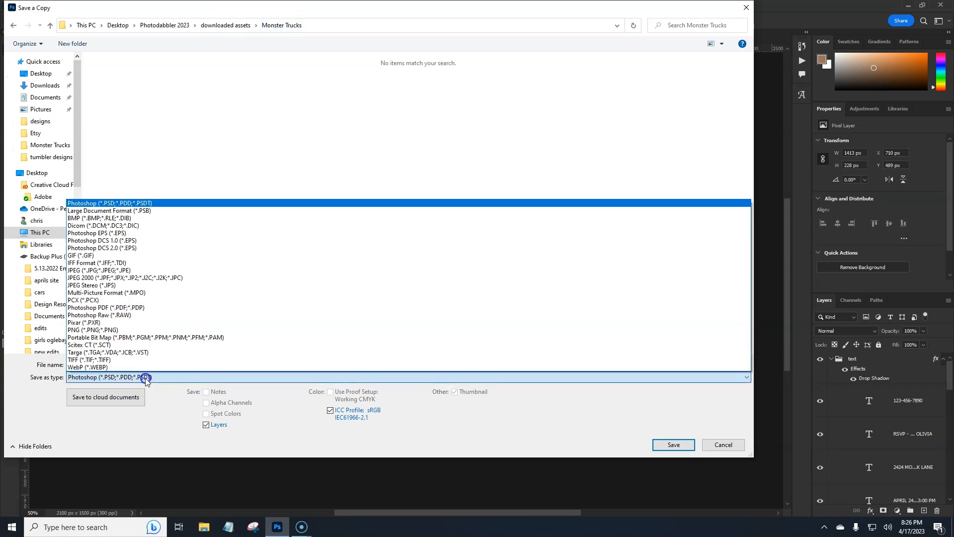
click(99, 330)
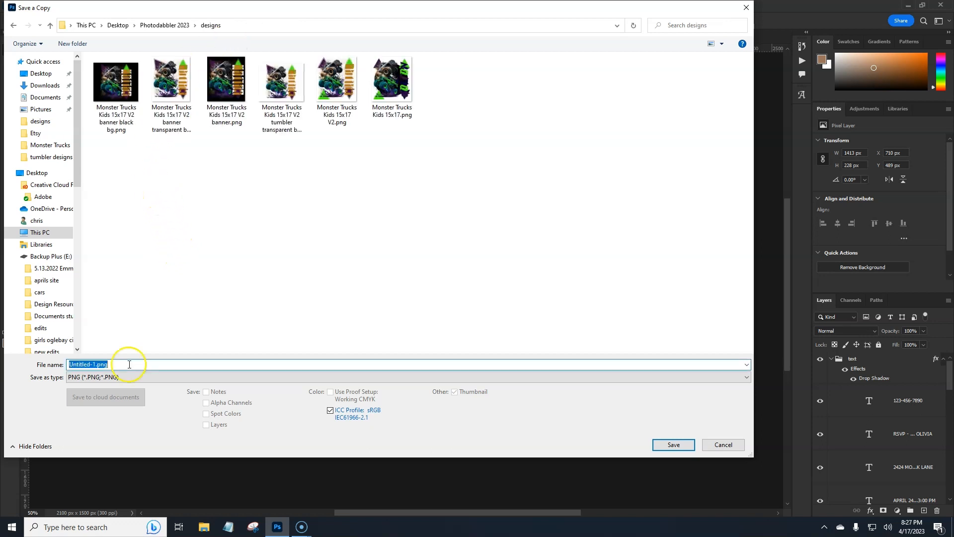
text(BDAY CARD INVITA)
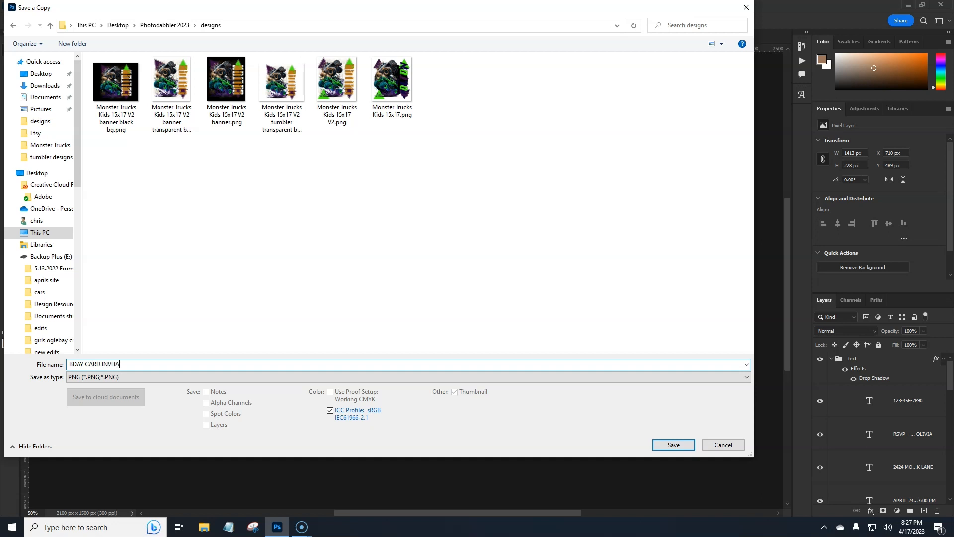
text(TION EXAMPLE)
key(Return)
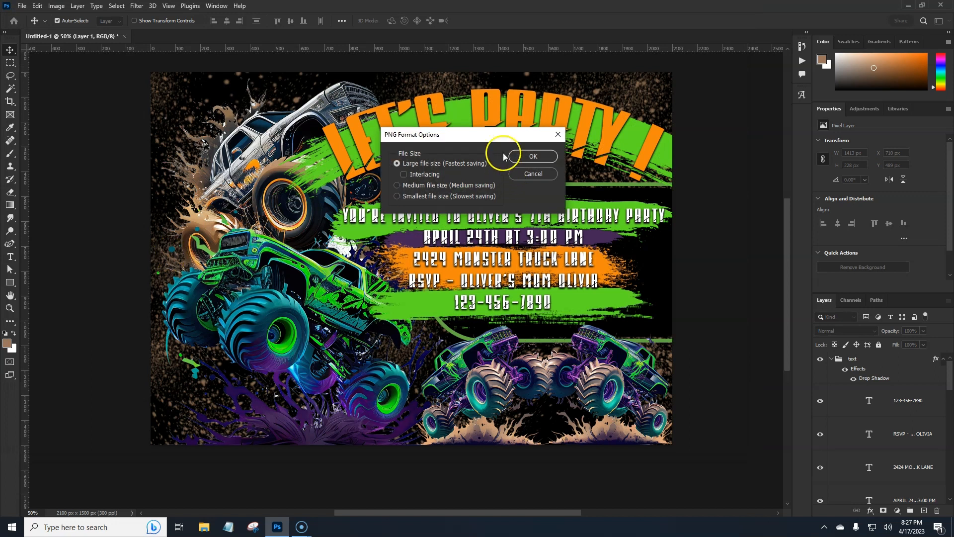
click(534, 156)
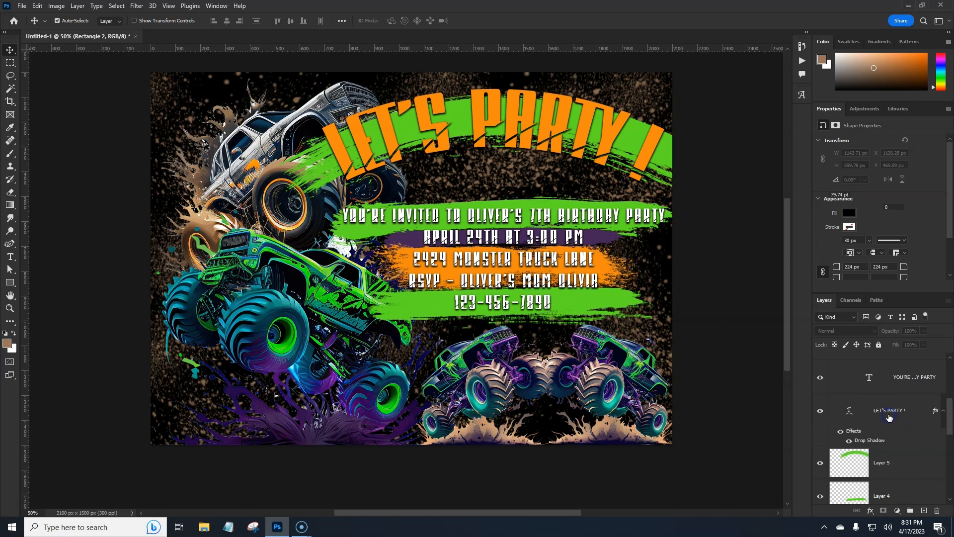
Change the font of the "LET'S PARTY !" heading to dabrush
click(889, 416)
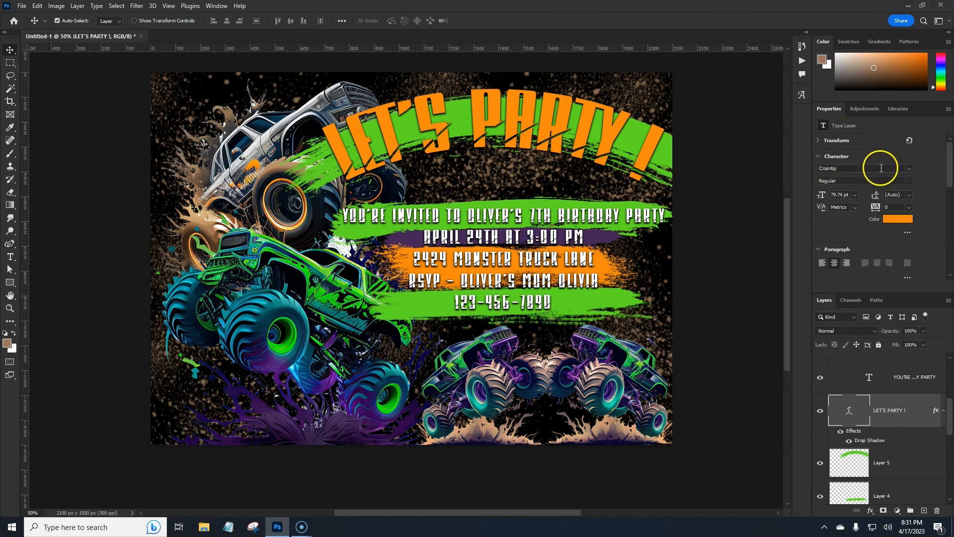
click(910, 170)
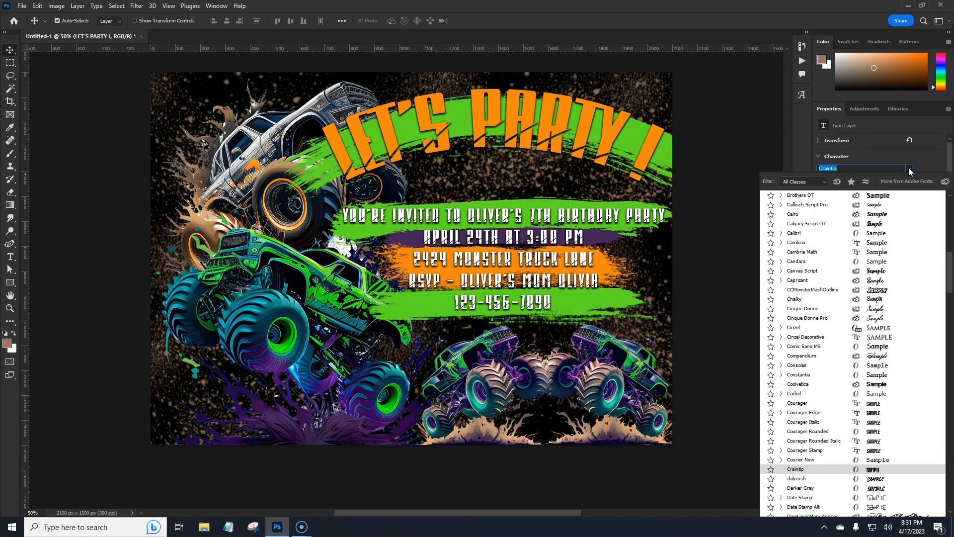
click(808, 479)
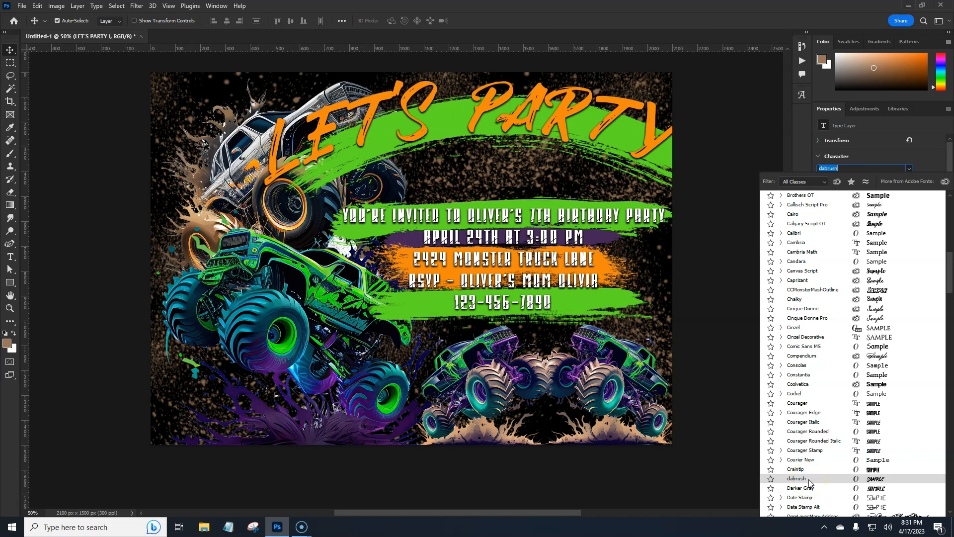
click(809, 479)
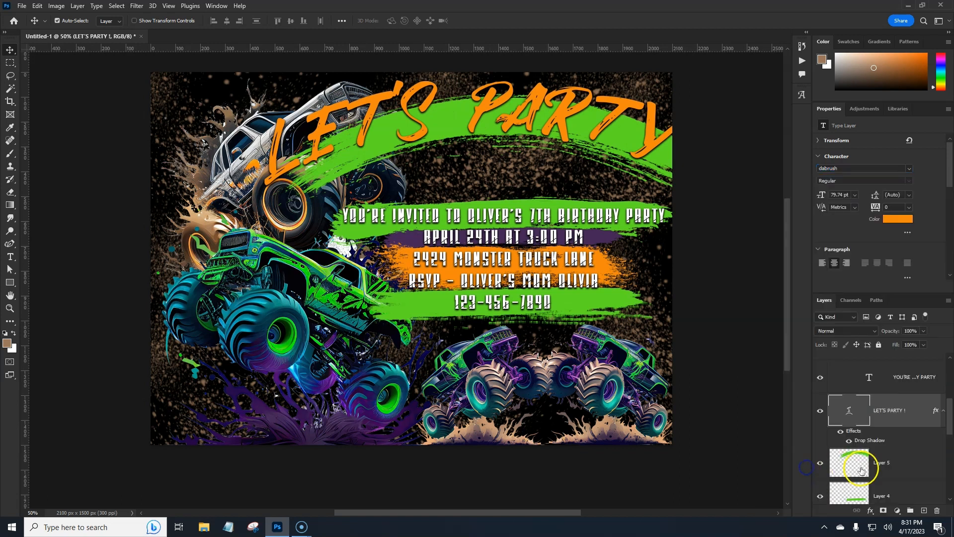
Scale the "LET'S PARTY !" heading to about 78%, rotate it about 5° counterclockwise and position it over the arched green brush stroke
key(ctrl+t)
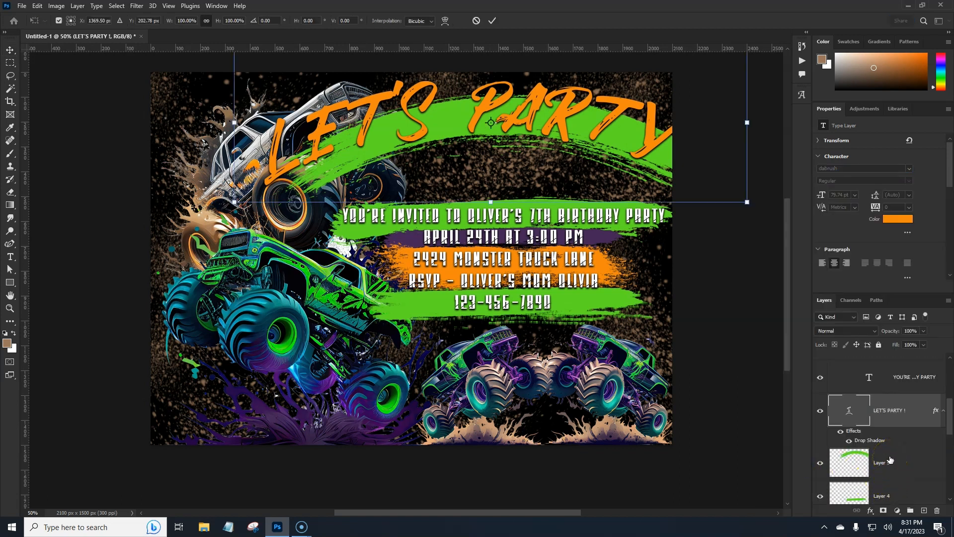
drag(747, 122, 692, 125)
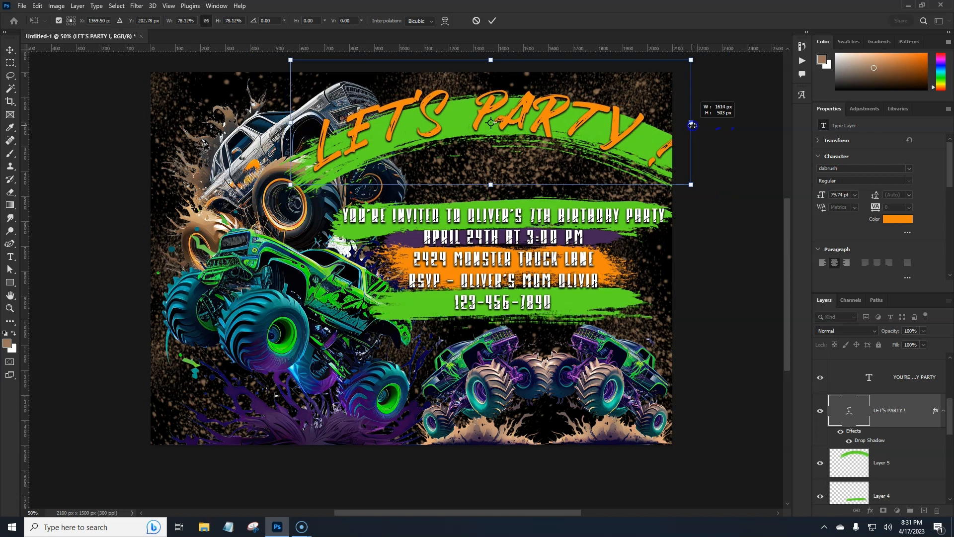
drag(528, 133, 520, 145)
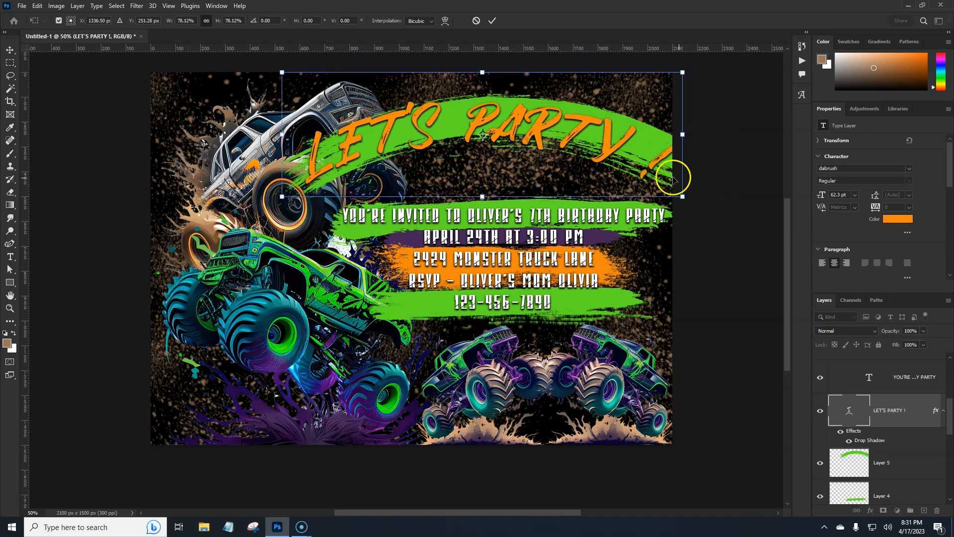
drag(698, 205, 698, 185)
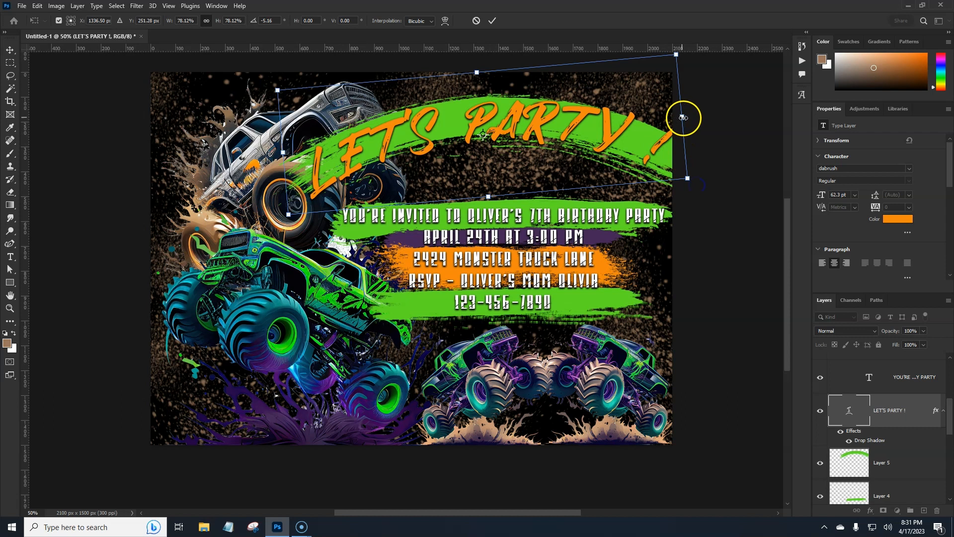
key(Return)
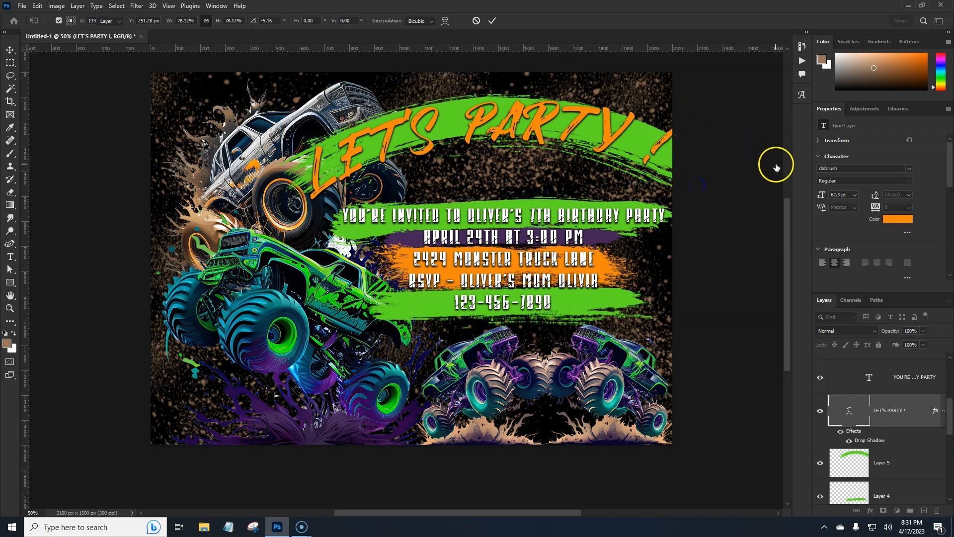
Tighten the tracking of the "LET'S PARTY !" heading to -20
click(894, 207)
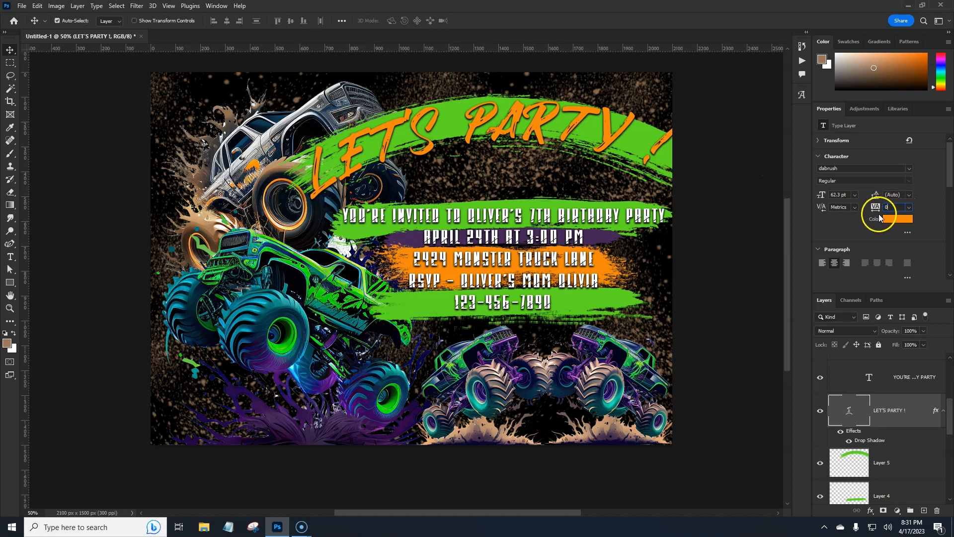
drag(878, 207, 875, 207)
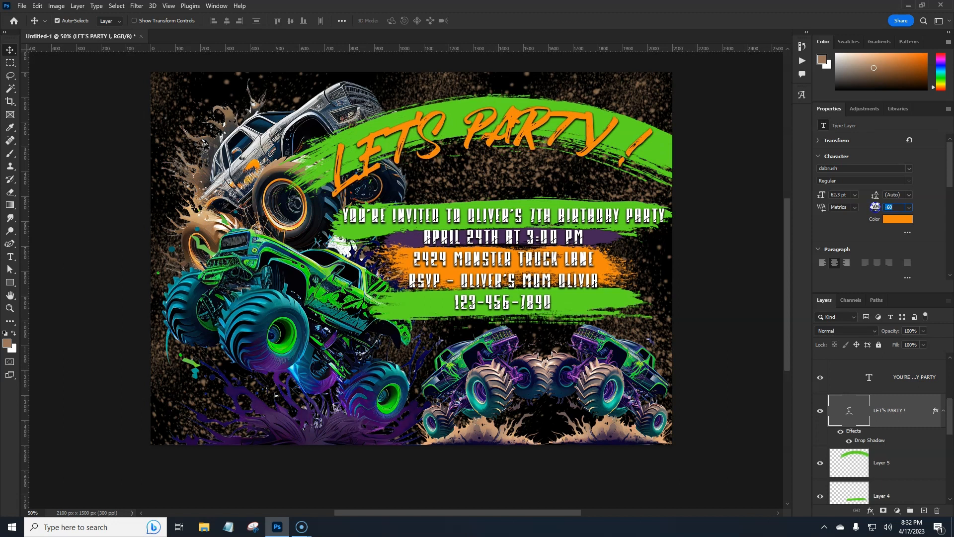
drag(875, 206, 875, 207)
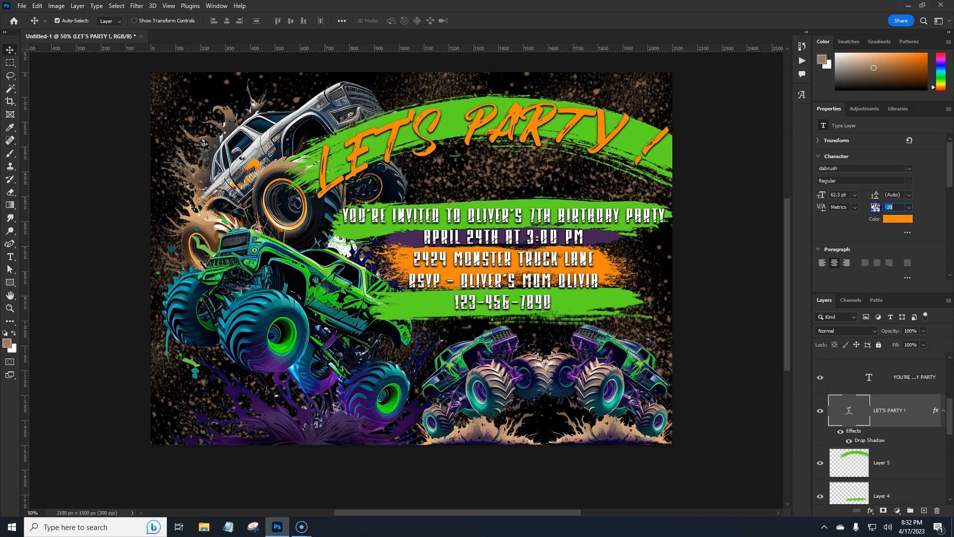